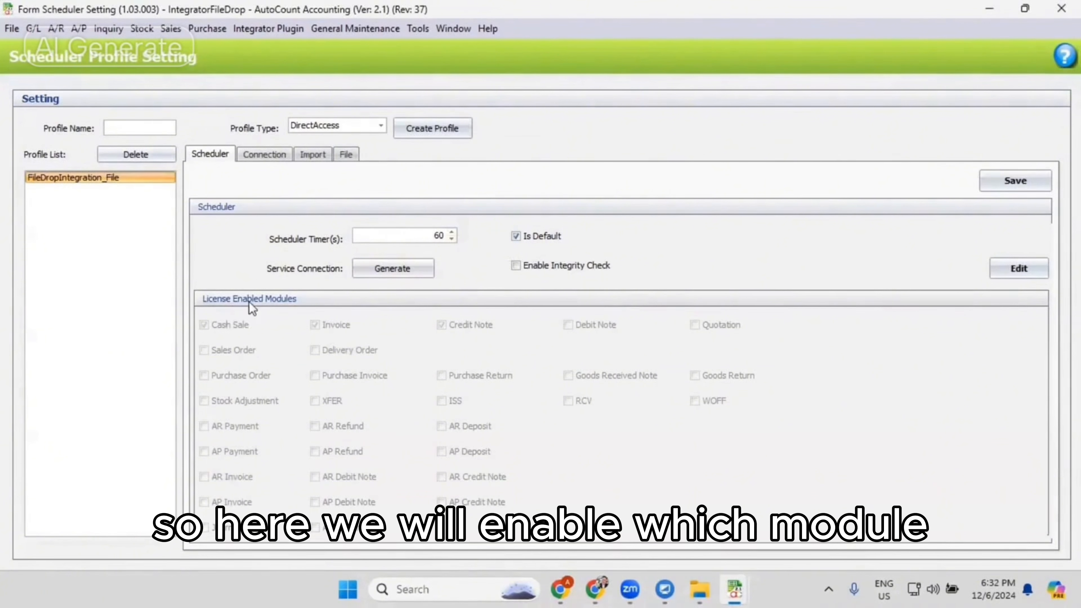
# - In the profile's connection settings, set the server name to (local)\A2012 and retrieve that server's database list
pyautogui.click(265, 158)
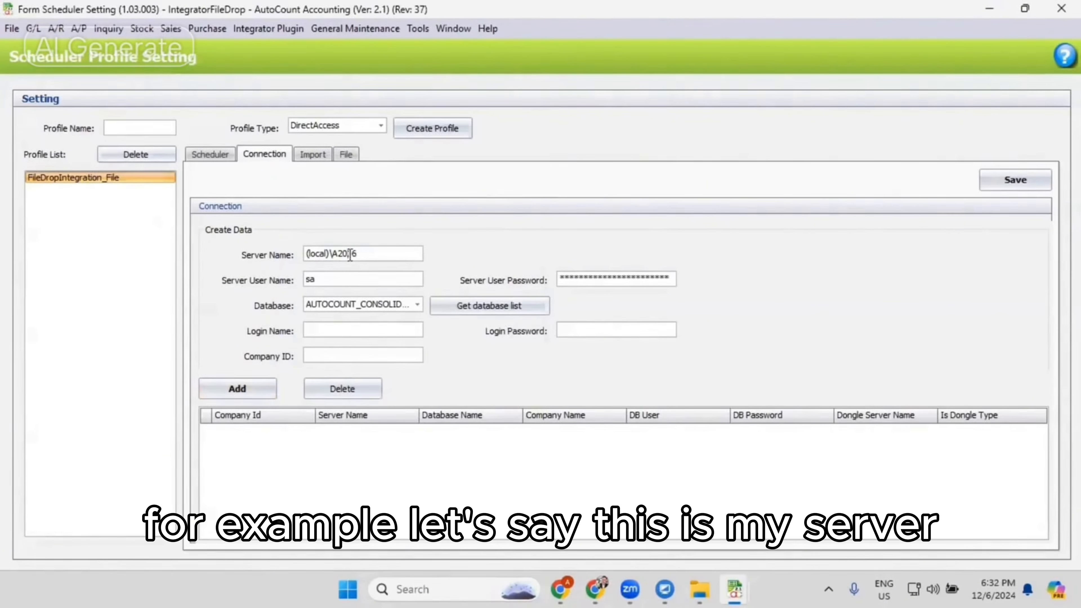
pyautogui.moveTo(348, 254); pyautogui.dragTo(382, 256)
pyautogui.write('12')
pyautogui.press('Tab')
pyautogui.click(473, 306)
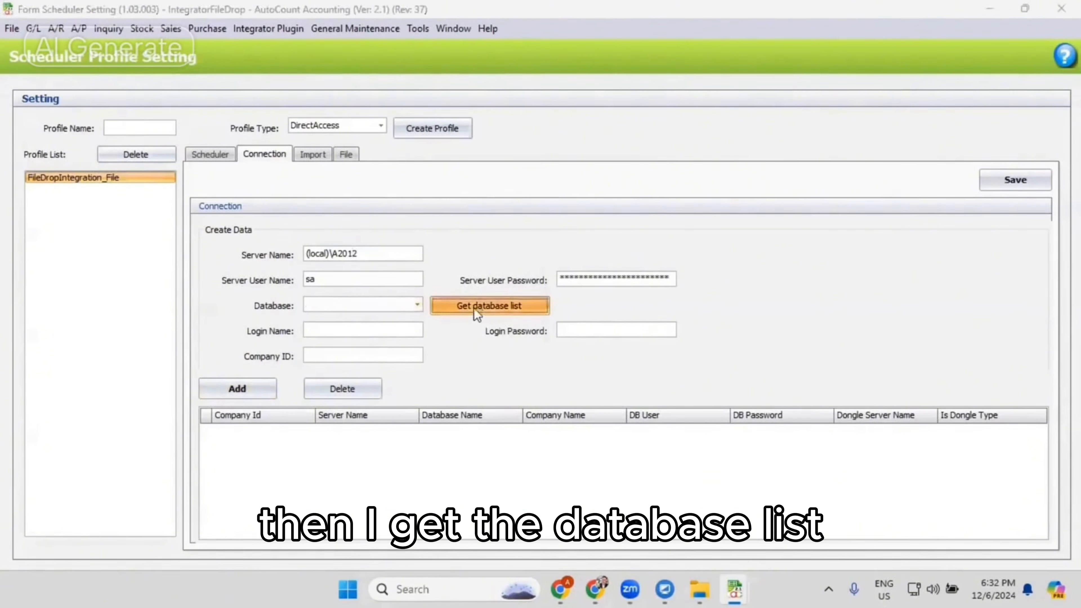
pyautogui.click(549, 305)
# - Browse the retrieved databases, select AED_Demo2 for the connection and enter the company ID
pyautogui.click(420, 305)
pyautogui.moveTo(467, 334); pyautogui.dragTo(469, 355)
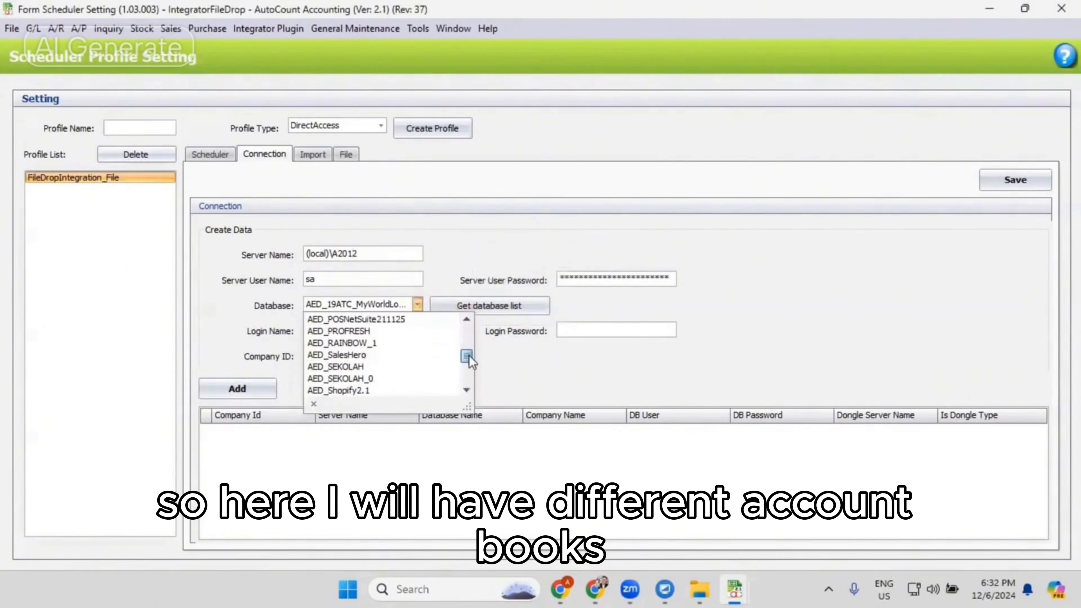
pyautogui.click(509, 193)
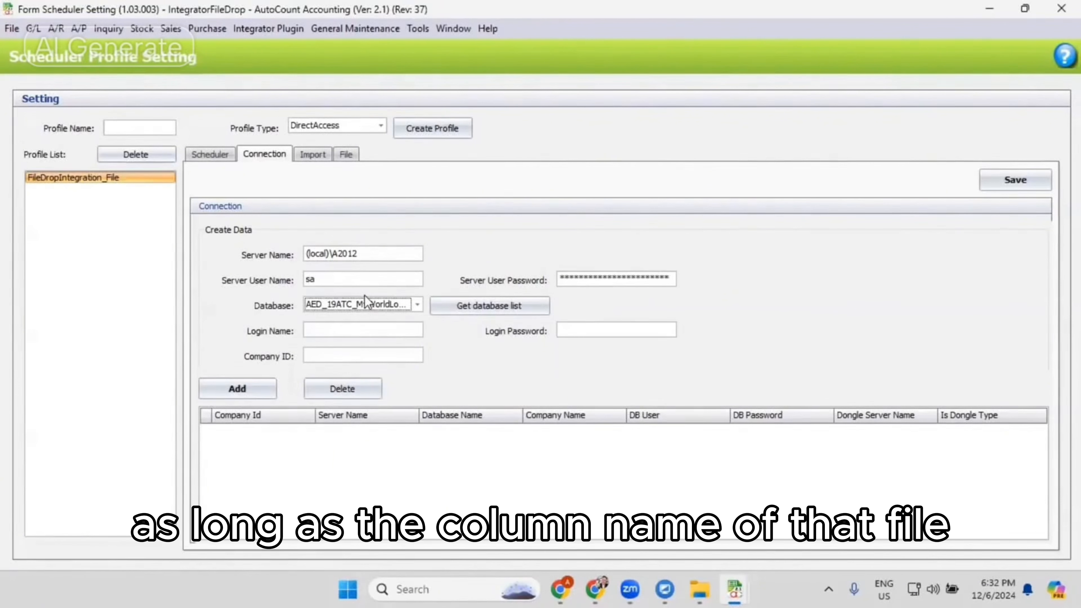
pyautogui.click(323, 355)
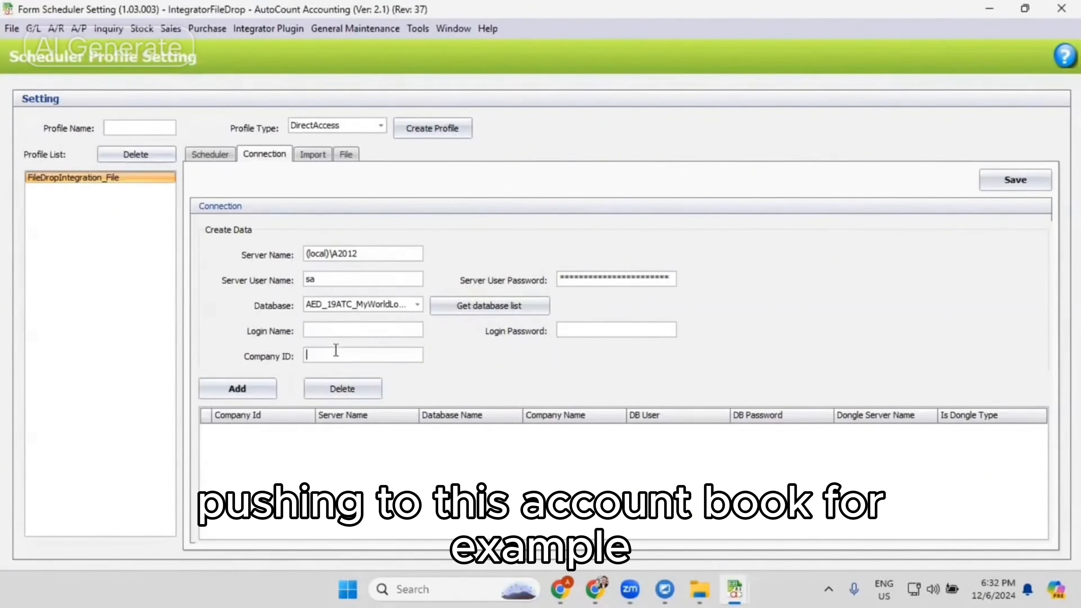
pyautogui.click(417, 305)
pyautogui.scroll(-1, 400, 350)
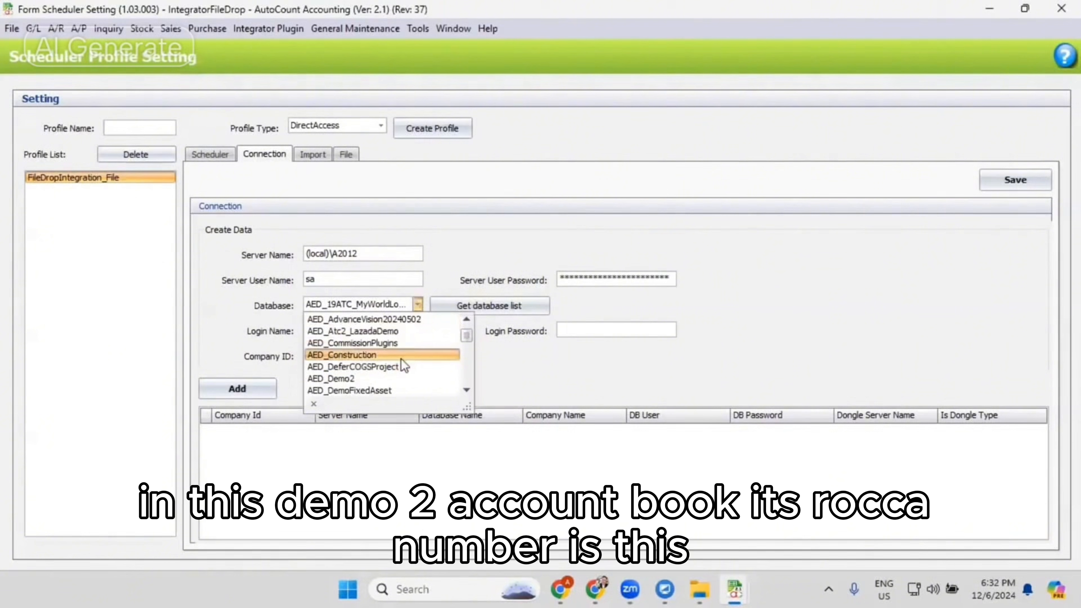
pyautogui.click(396, 379)
pyautogui.click(351, 355)
pyautogui.write('21212712')
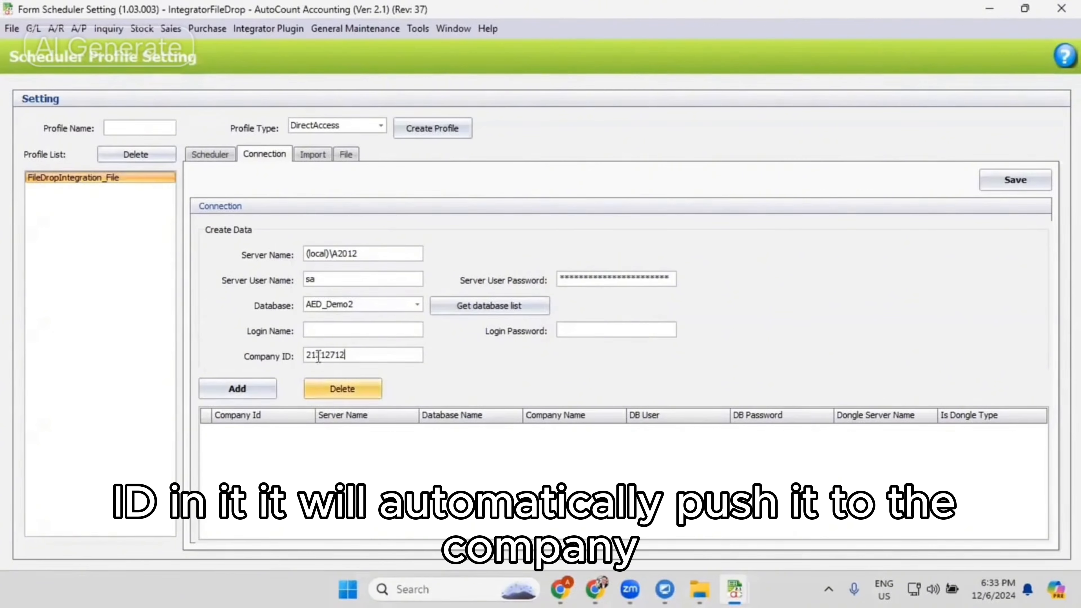
# - Enter the login name admin and the login password, and try to add the AED_Demo2 connection
pyautogui.click(340, 329)
pyautogui.write('admin')
pyautogui.press('Tab')
pyautogui.write('admin')
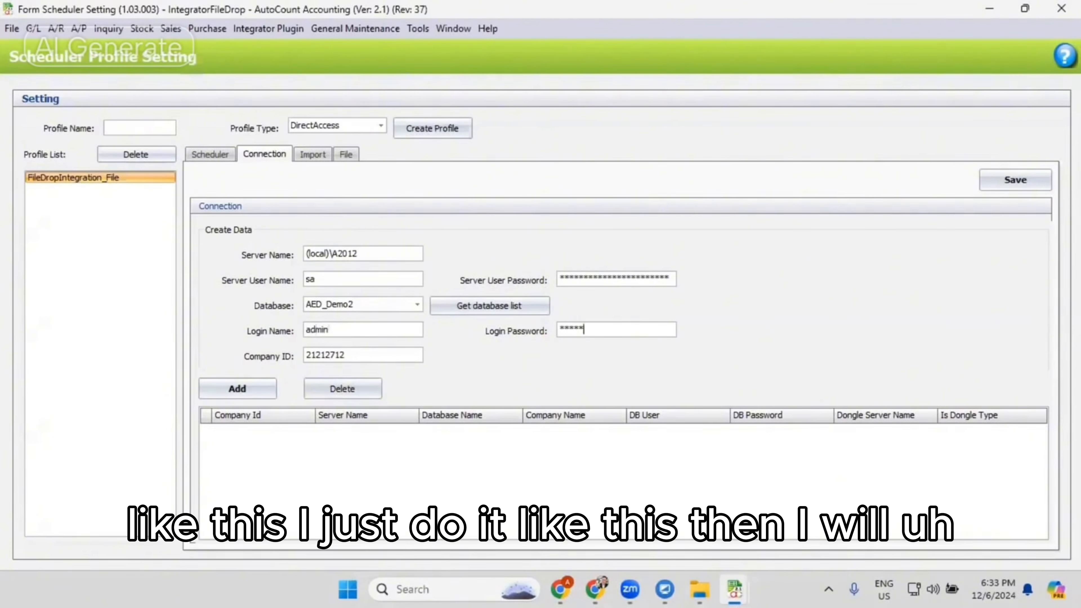
pyautogui.click(223, 390)
pyautogui.click(541, 312)
# - Change the login name to ADMIN, re-enter the login password and try again to add the connection
pyautogui.doubleClick(357, 331)
pyautogui.write('ADMIN')
pyautogui.press('Tab')
pyautogui.write('ADMIN')
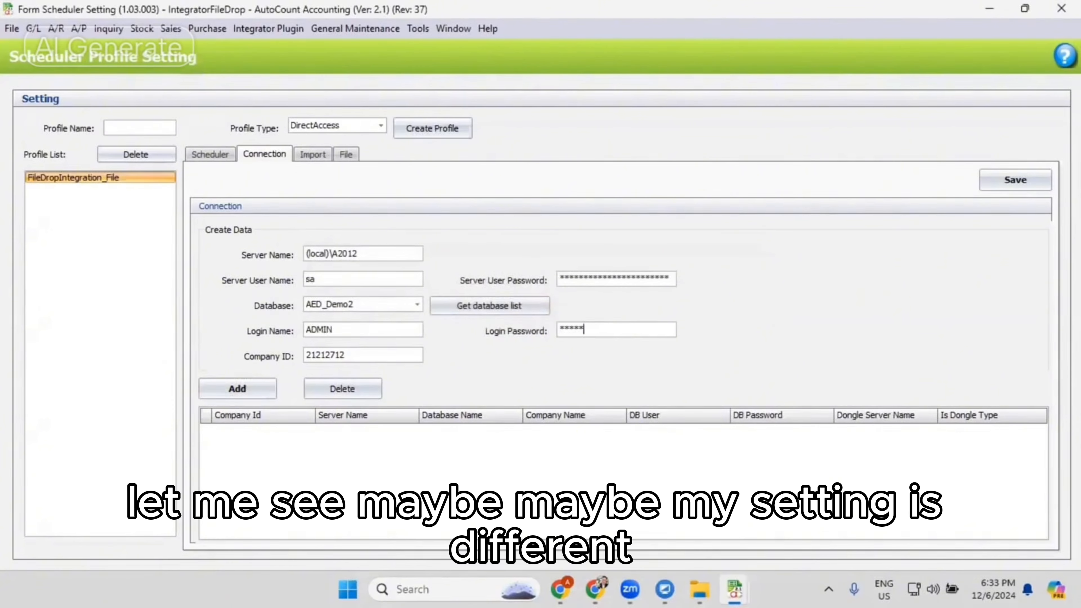
pyautogui.click(235, 388)
pyautogui.click(545, 317)
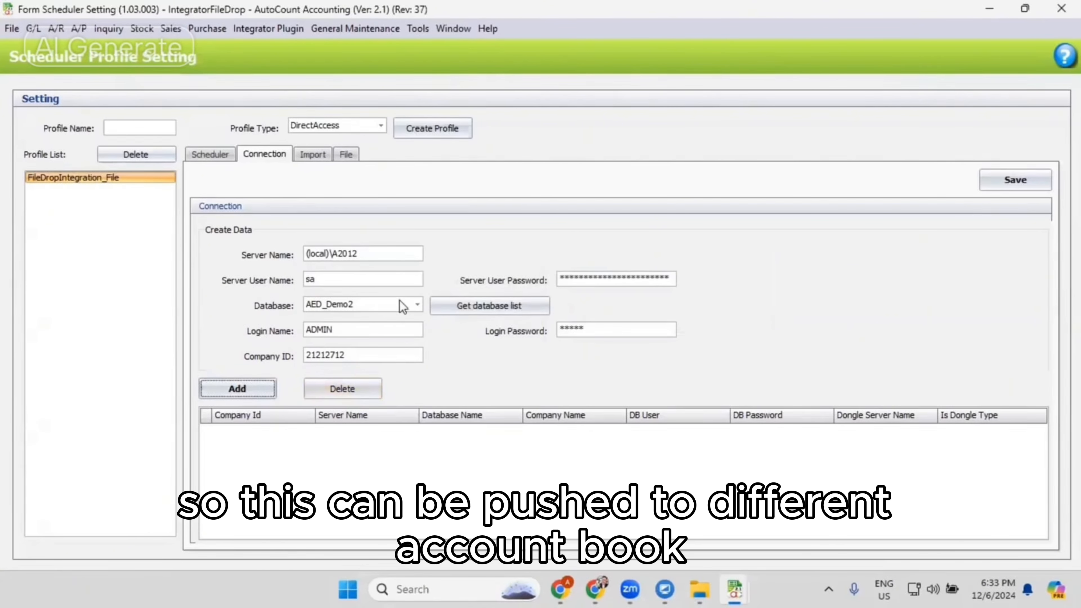
# - Review the profile's import options and its file source settings, including the available file types
pyautogui.click(305, 157)
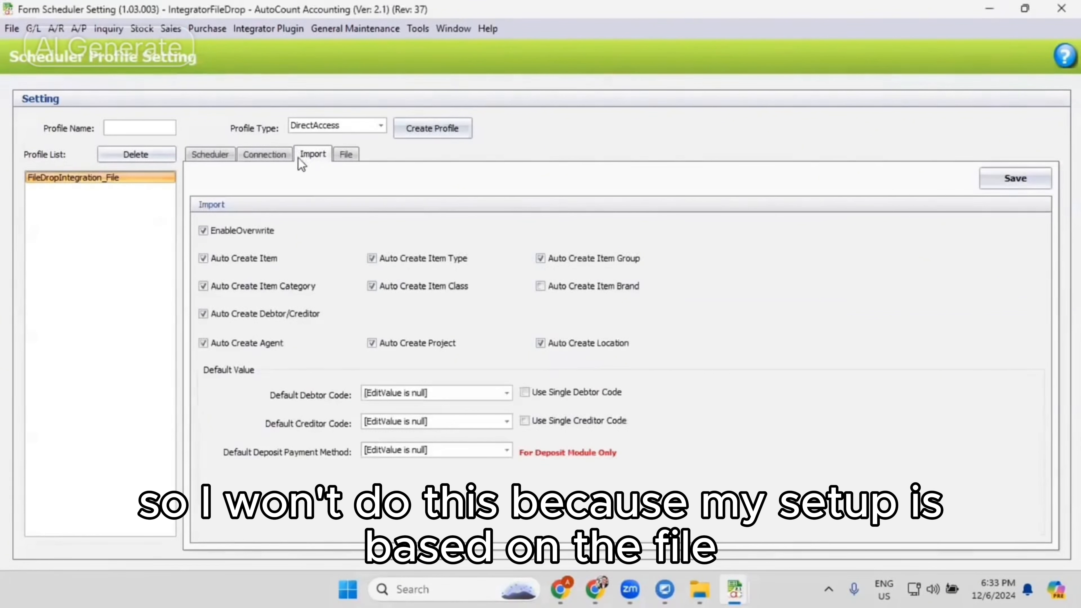
pyautogui.click(346, 154)
pyautogui.click(375, 204)
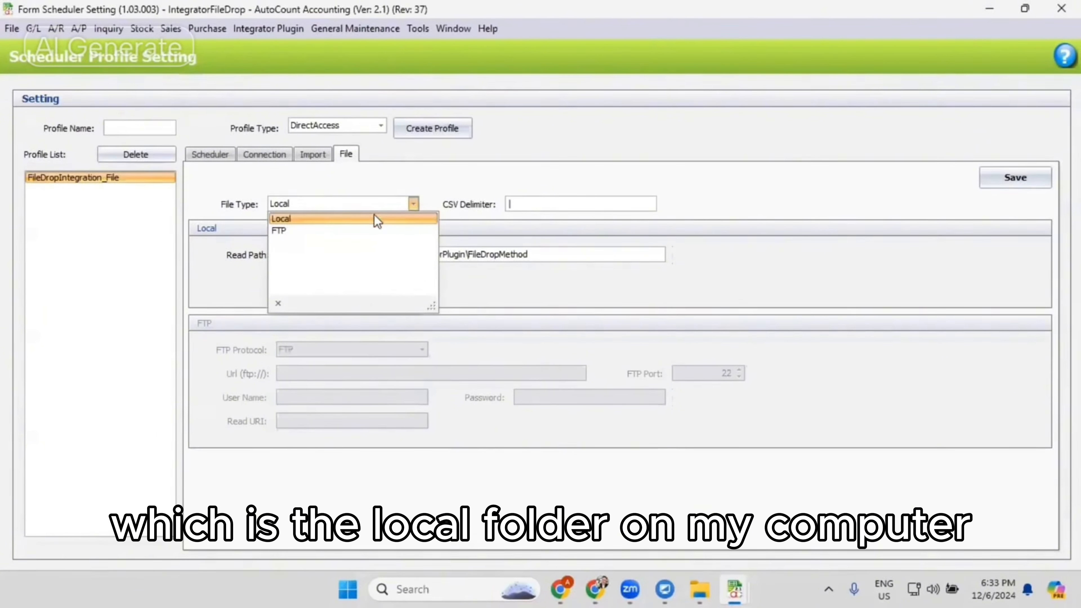
pyautogui.click(412, 204)
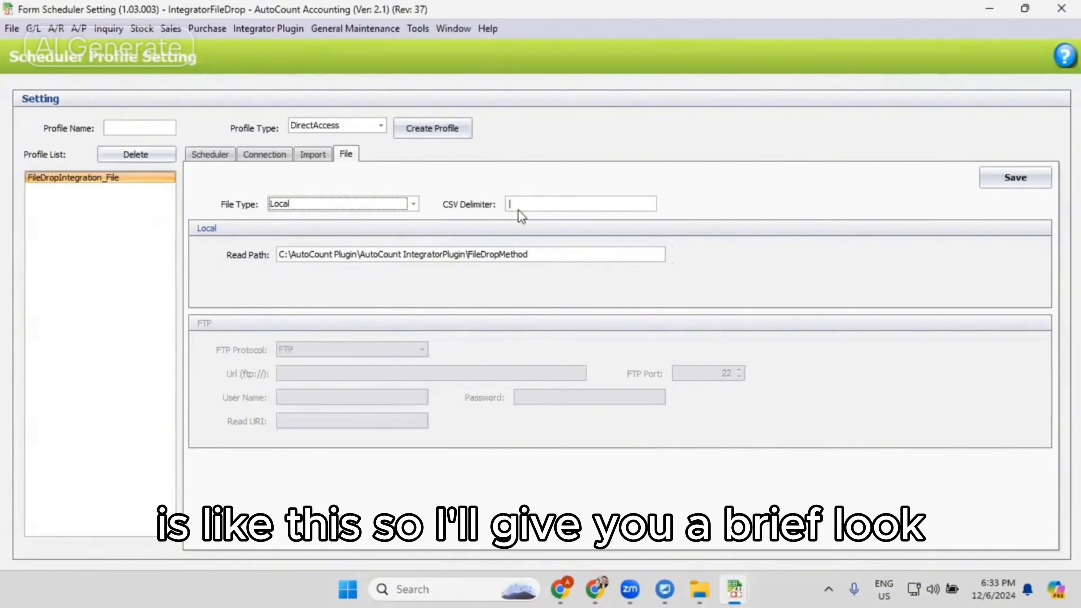
# - Switch to File Explorer and open creditnote20240509_0426.csv from the Backup folder in Notepad
pyautogui.hotkey('alt', 'Tab')
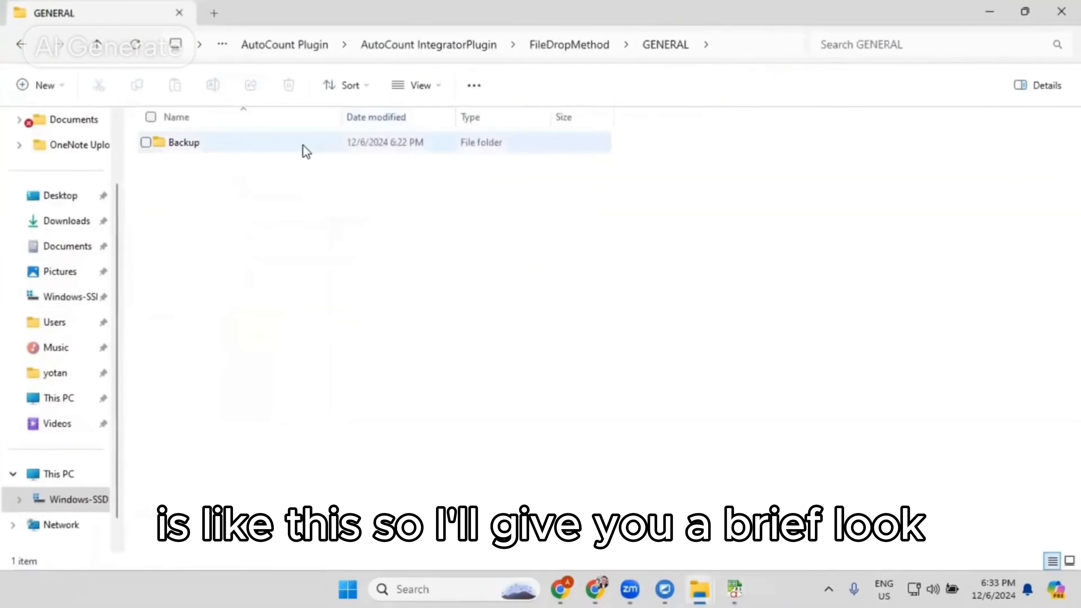
pyautogui.doubleClick(301, 146)
pyautogui.rightClick(225, 147)
pyautogui.moveTo(315, 221)
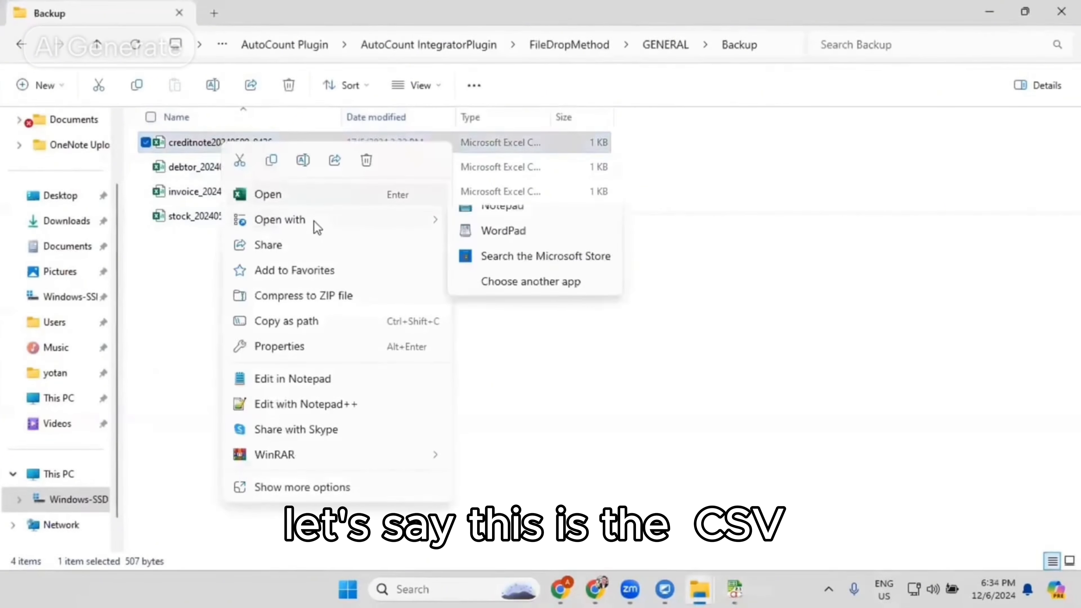
pyautogui.click(537, 248)
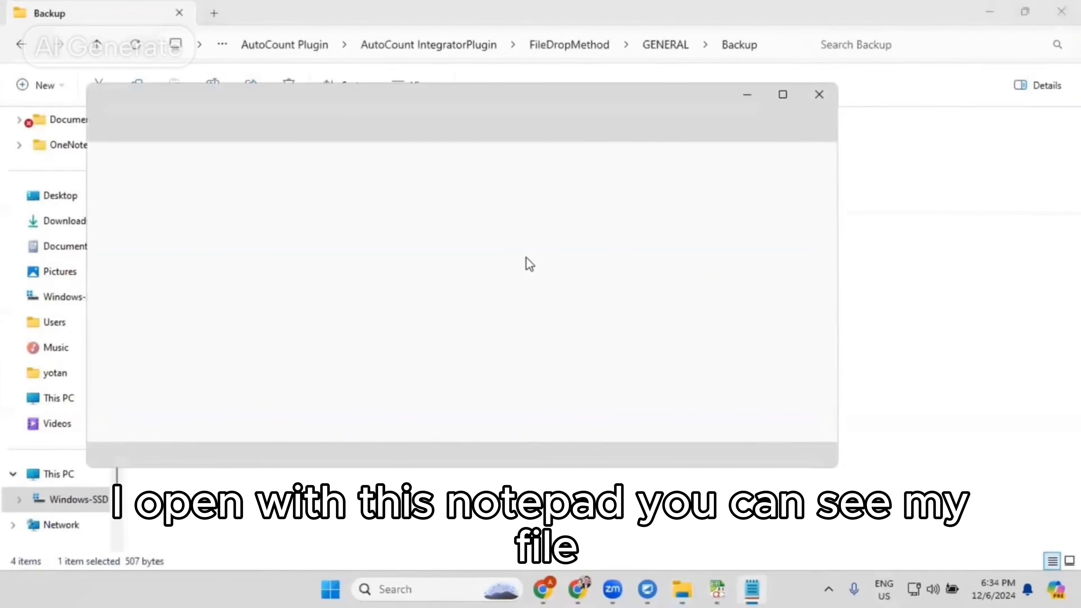
# - Examine the column delimiter in the credit note file in a maximized window, close the file and minimize Notepad
pyautogui.click(782, 94)
pyautogui.hotkey('ctrl', 'a')
pyautogui.moveTo(25, 85); pyautogui.dragTo(29, 88)
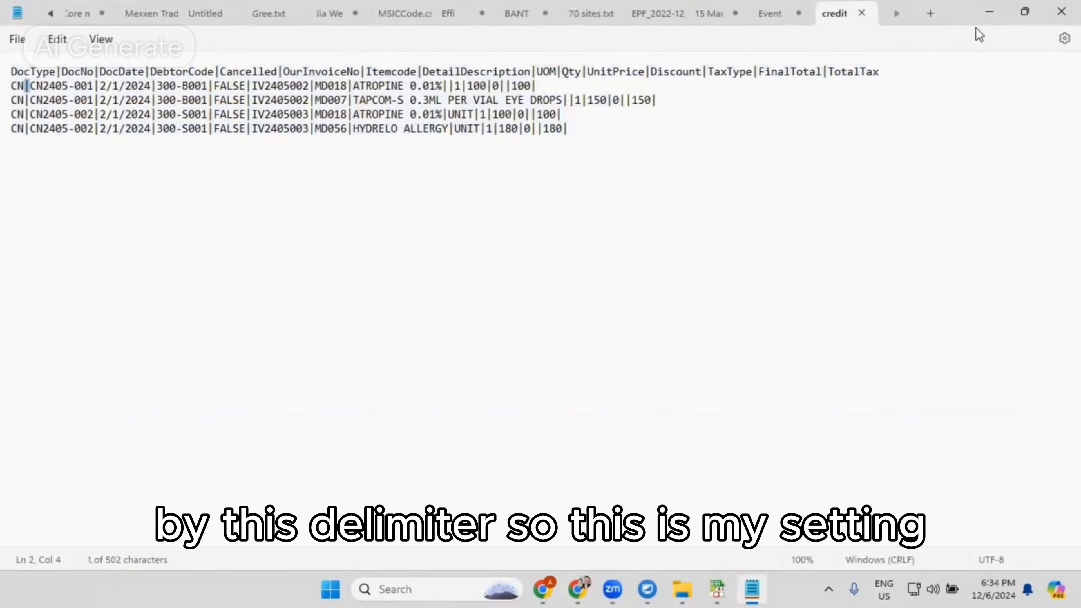
pyautogui.click(861, 14)
pyautogui.click(989, 11)
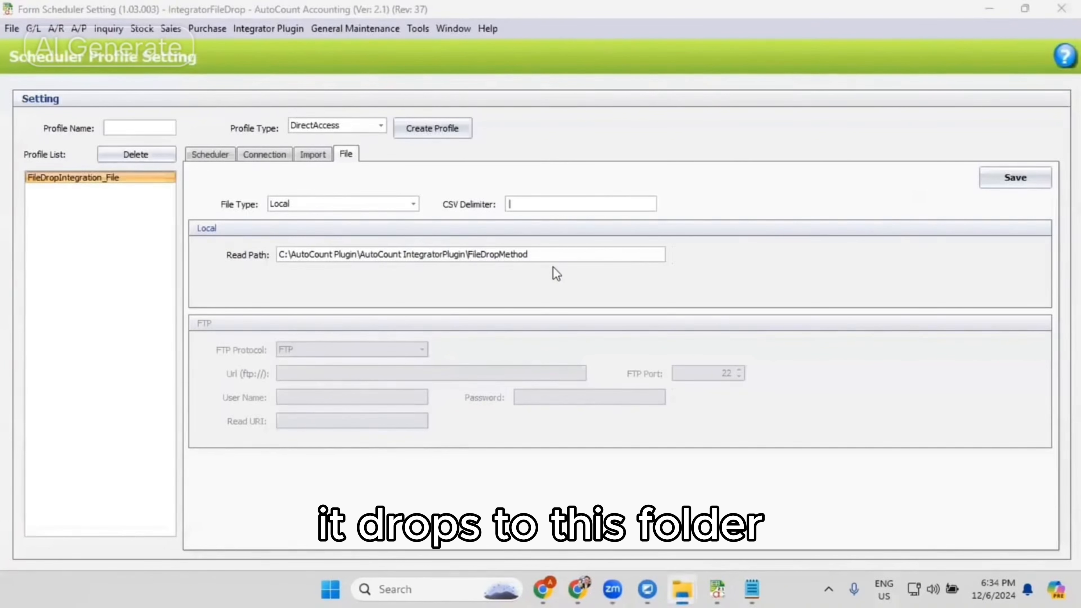
# - Return to the scheduler settings in AutoCount and review the file type options and the available profile types
pyautogui.click(274, 259)
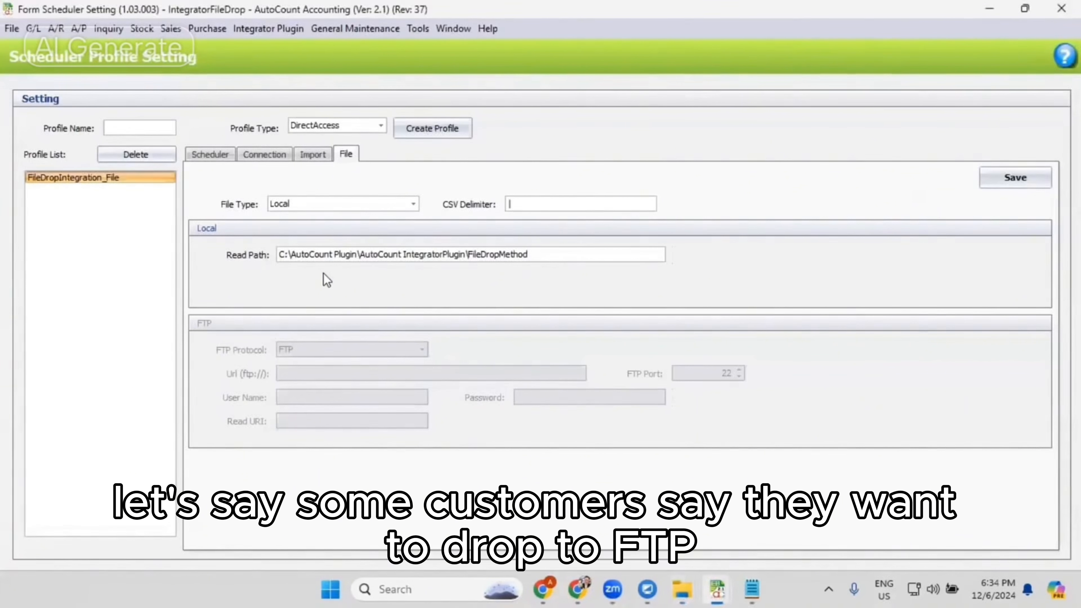
pyautogui.click(358, 204)
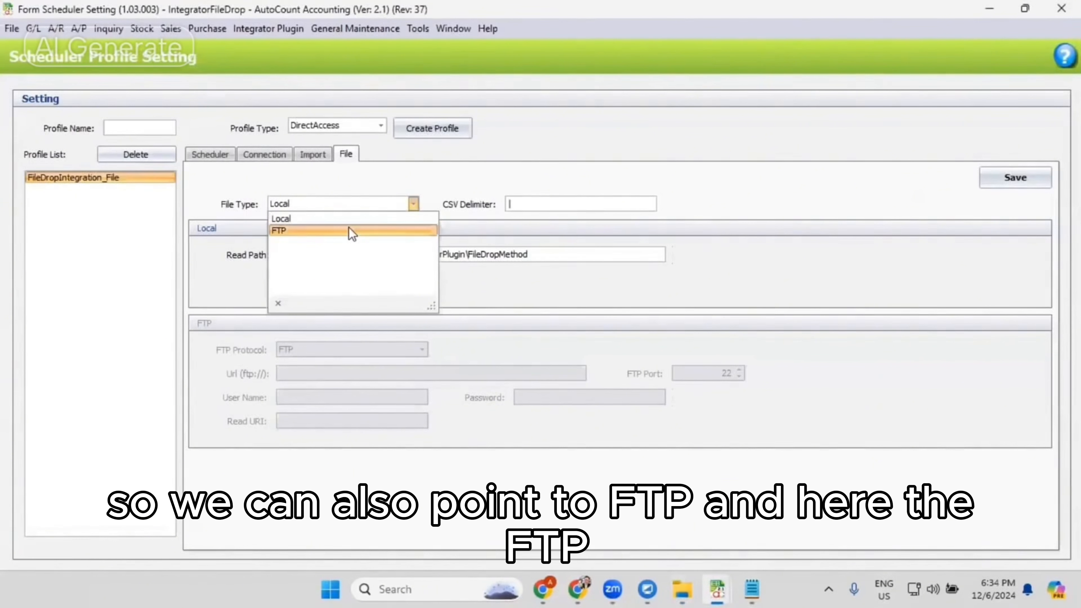
pyautogui.click(617, 174)
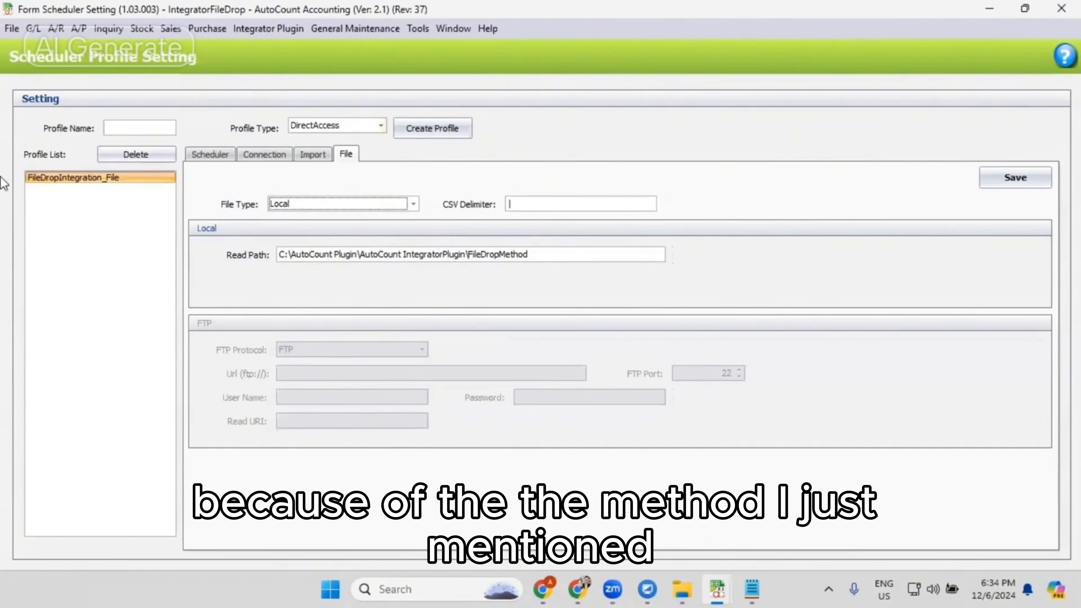
pyautogui.click(369, 126)
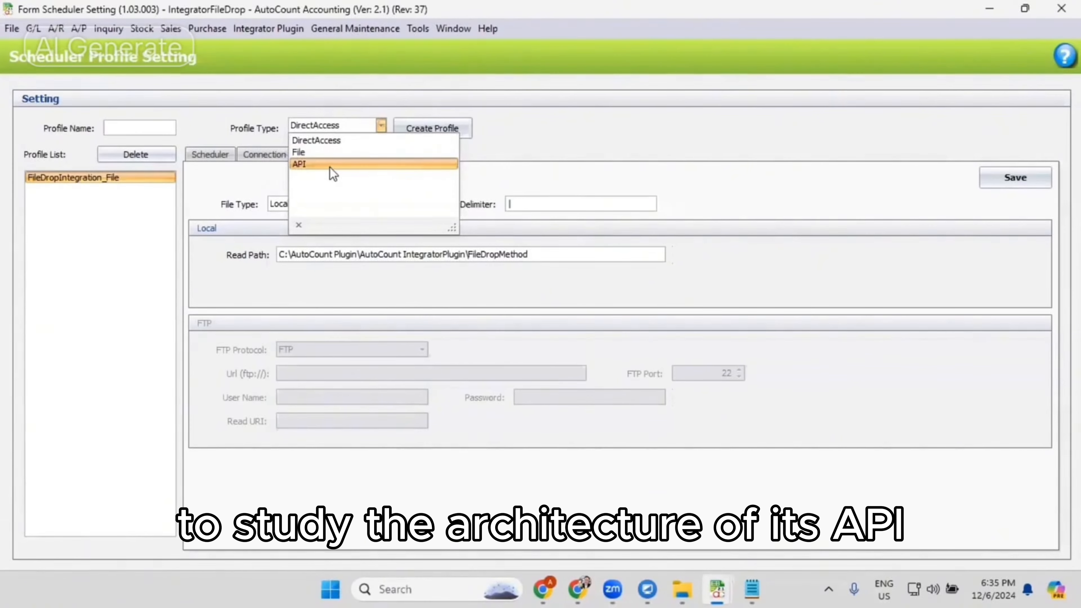
pyautogui.click(567, 72)
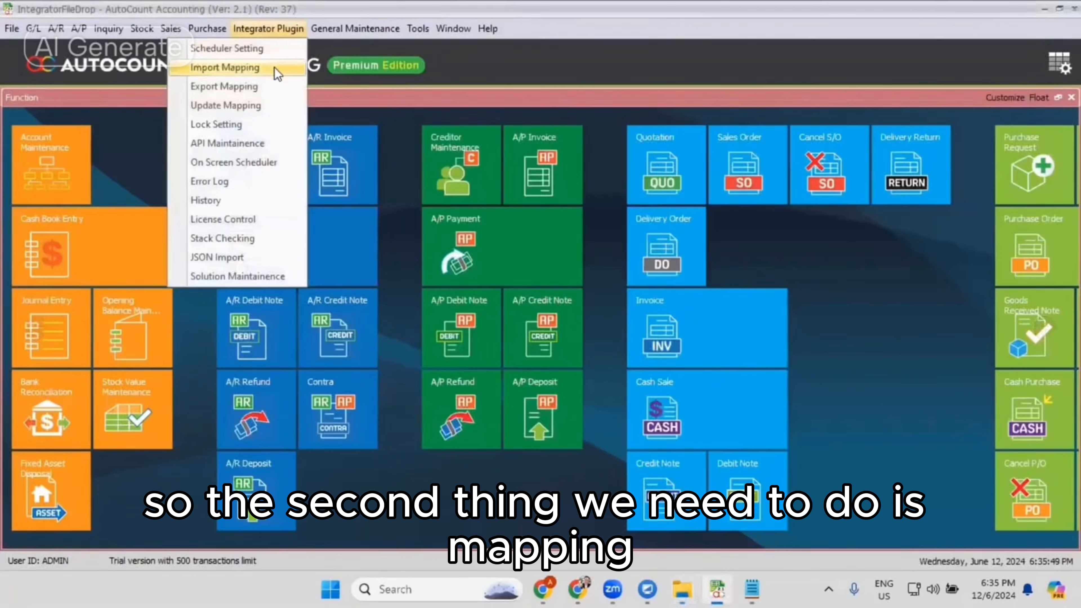
# - Open the import mapping settings and review the Sales mappings, from invoice and cash sale through credit and debit notes
pyautogui.click(275, 68)
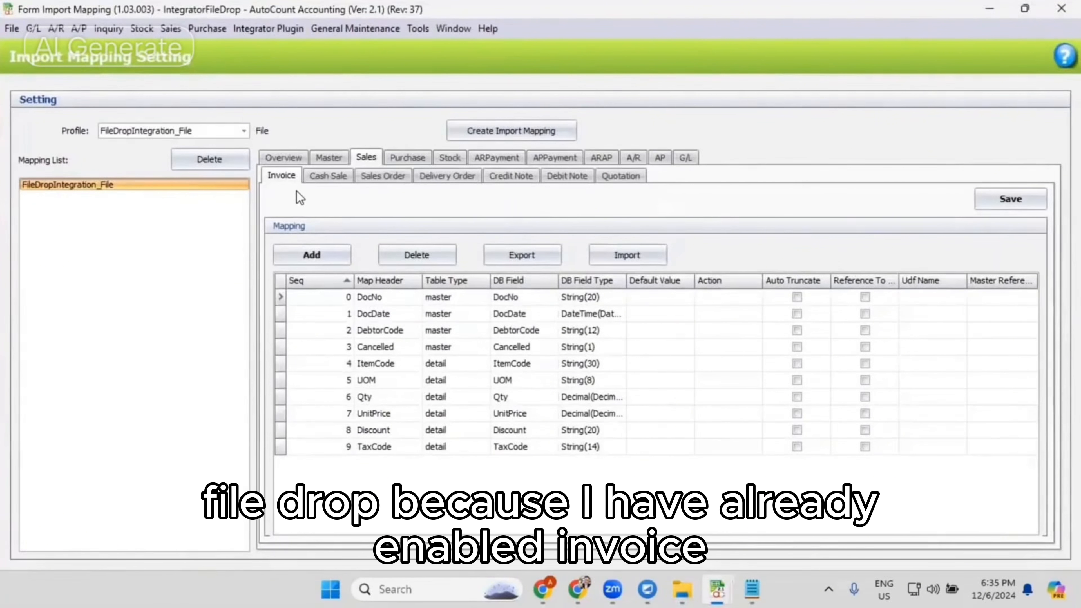
pyautogui.click(383, 176)
pyautogui.click(513, 175)
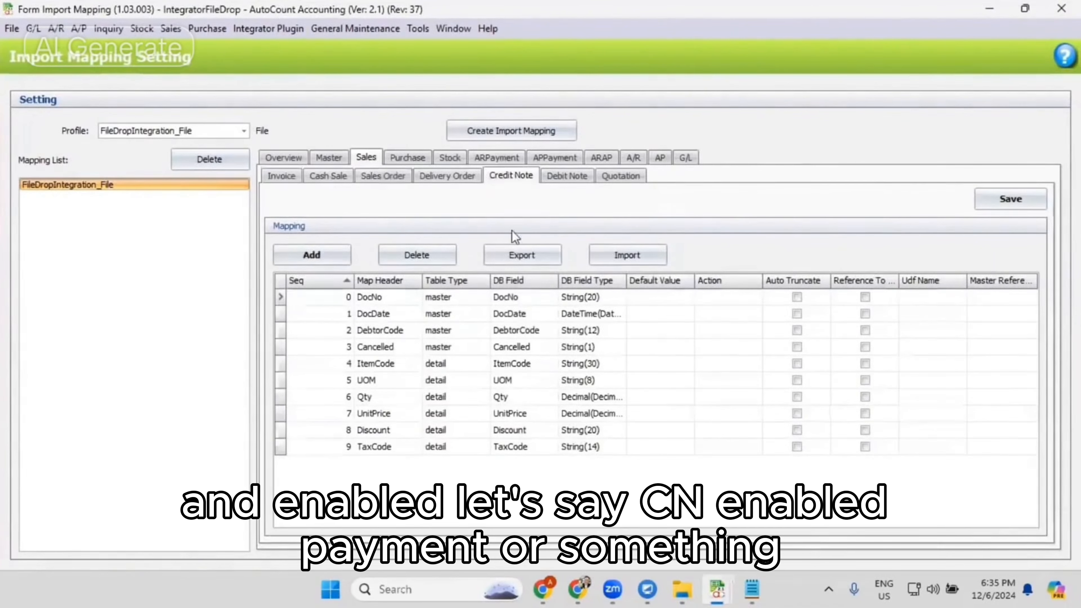
pyautogui.click(315, 176)
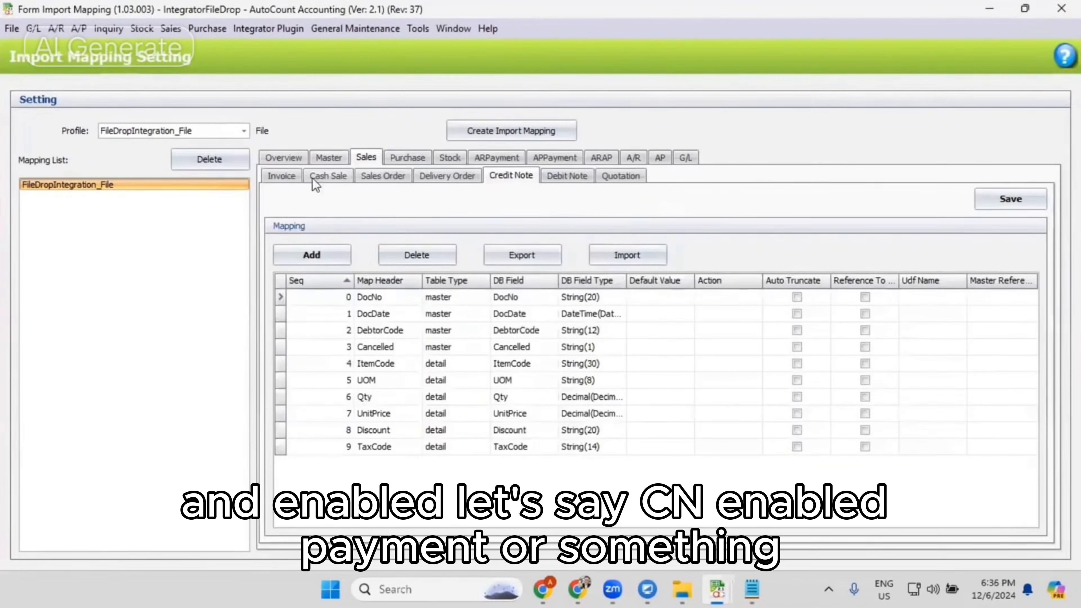
pyautogui.click(378, 179)
pyautogui.click(440, 179)
pyautogui.click(554, 178)
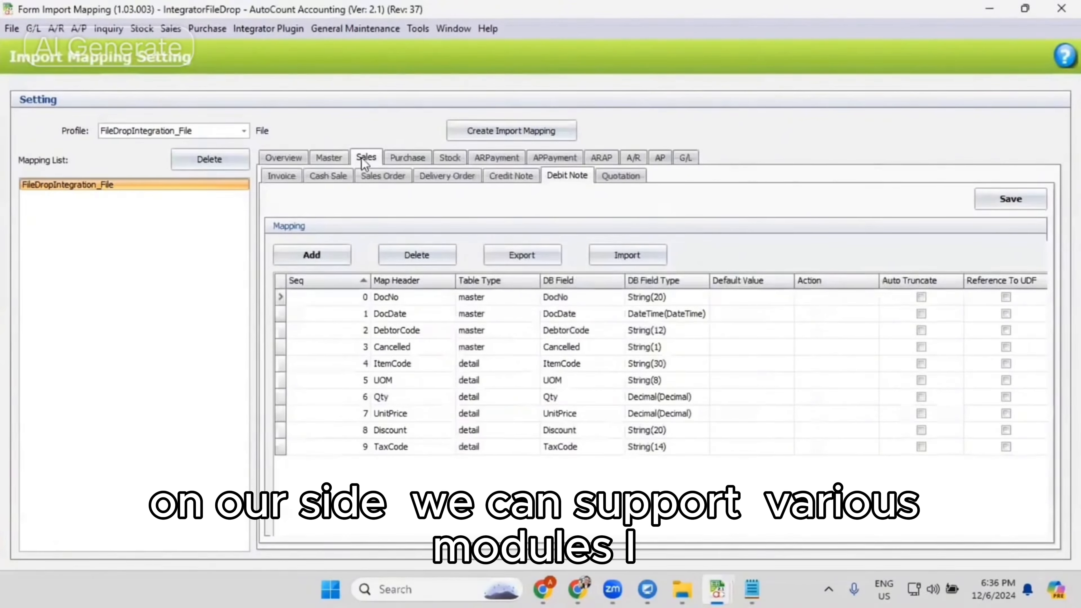
# - Review the import mappings for Purchase, Stock, AR and AP payments, ARAP contra, A/R, AP and the G/L journal entry
pyautogui.click(396, 157)
pyautogui.click(447, 162)
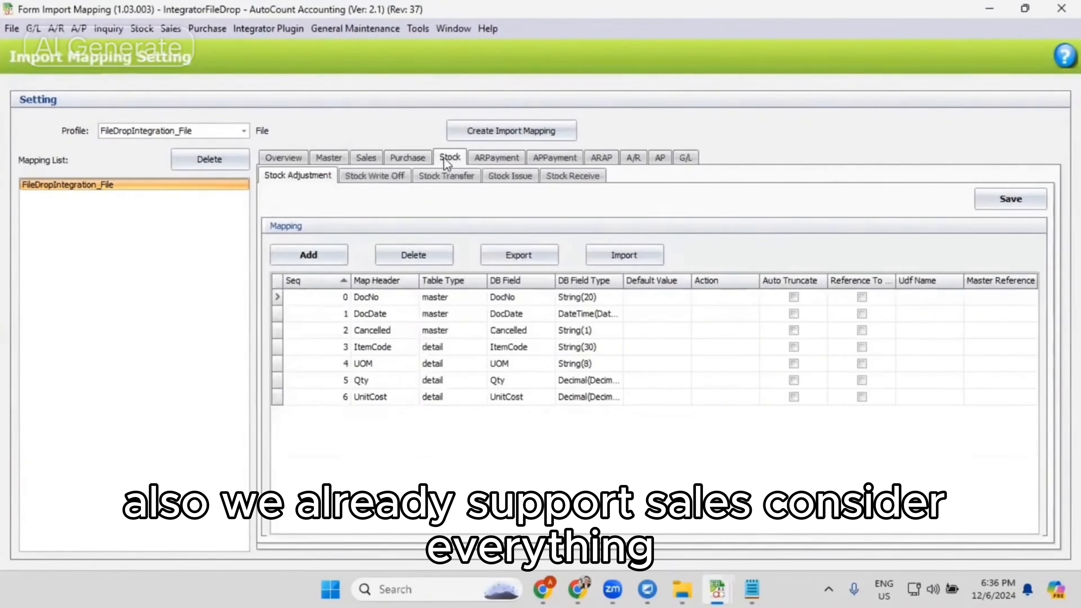
pyautogui.click(514, 162)
pyautogui.click(547, 158)
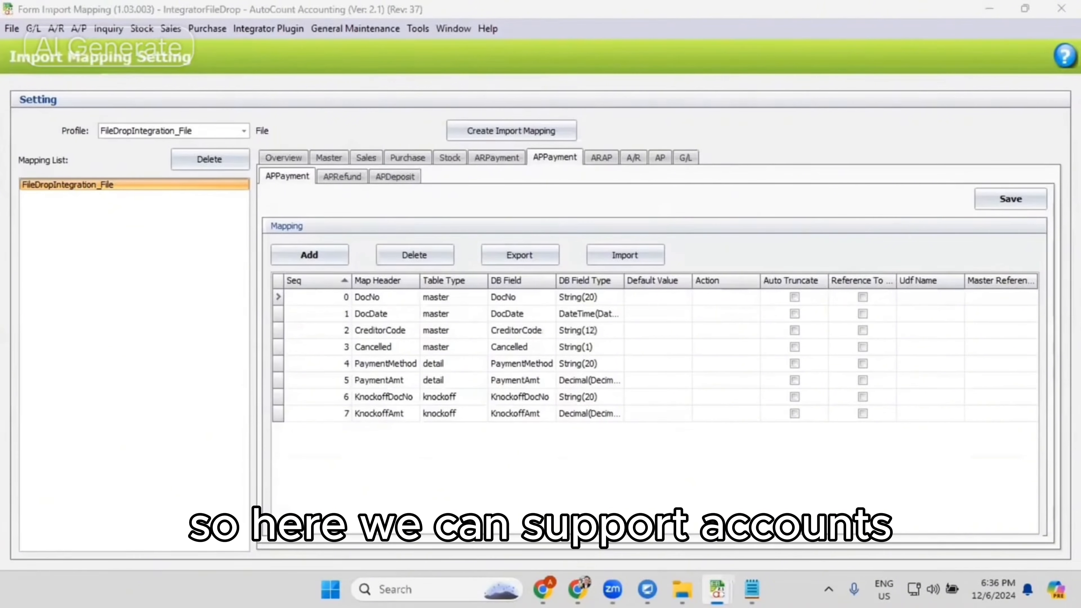
pyautogui.click(607, 158)
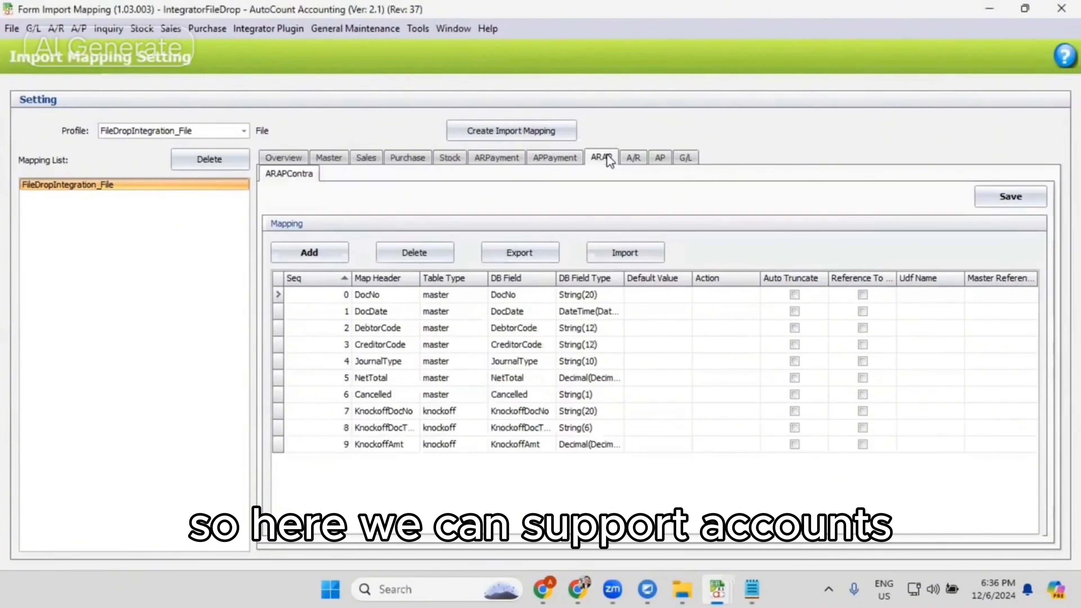
pyautogui.click(633, 158)
pyautogui.click(663, 159)
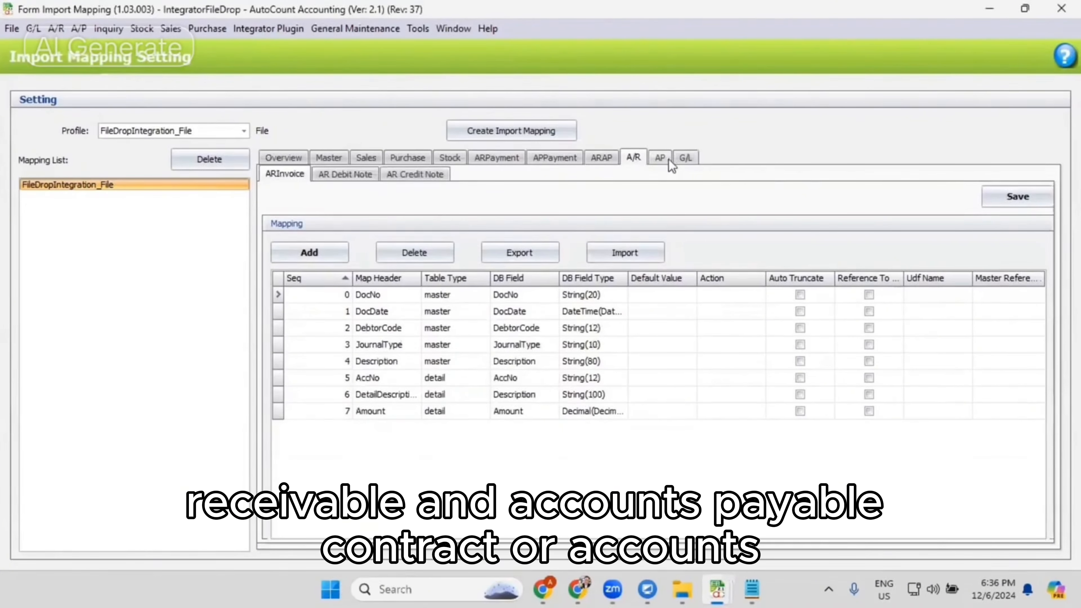
pyautogui.click(683, 160)
pyautogui.click(665, 161)
pyautogui.click(677, 161)
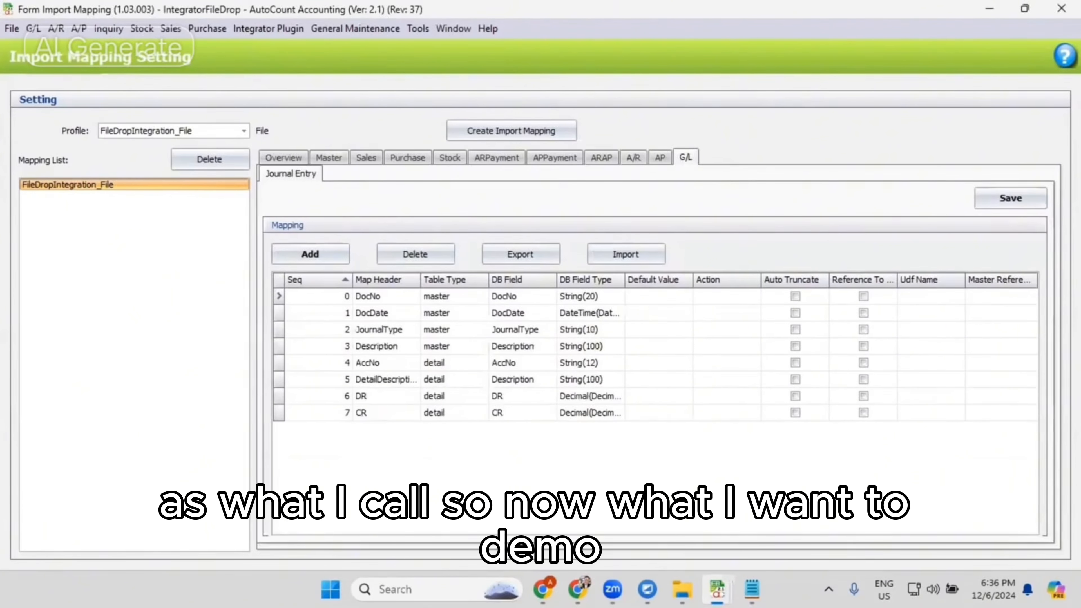
# - Switch to File Explorer, look over the CSV files in the Backup folder and go back to the GENERAL folder
pyautogui.hotkey('alt', 'Tab')
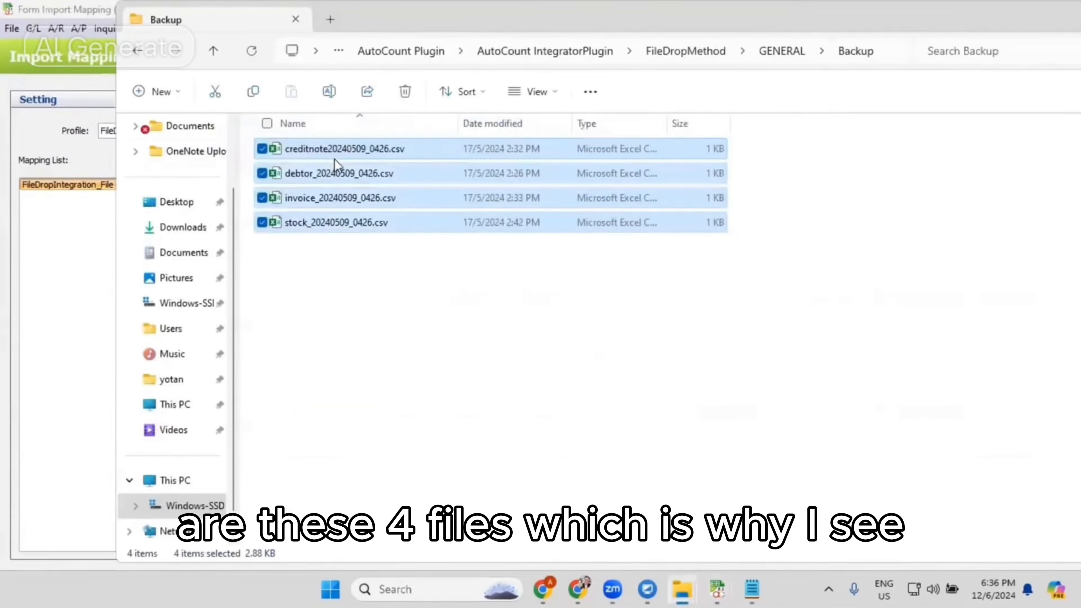
pyautogui.click(310, 177)
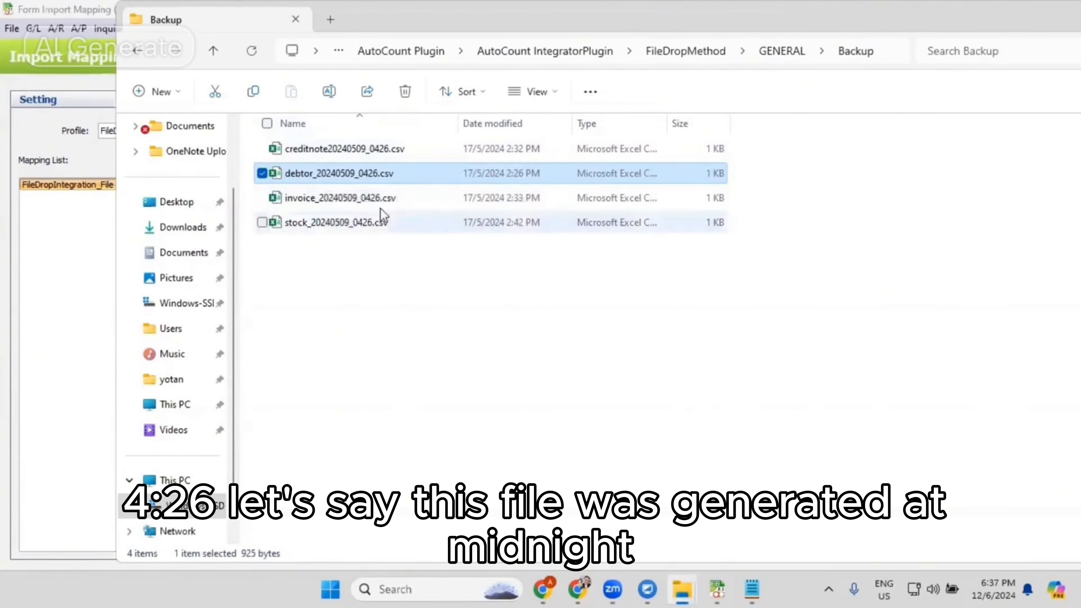
pyautogui.click(782, 51)
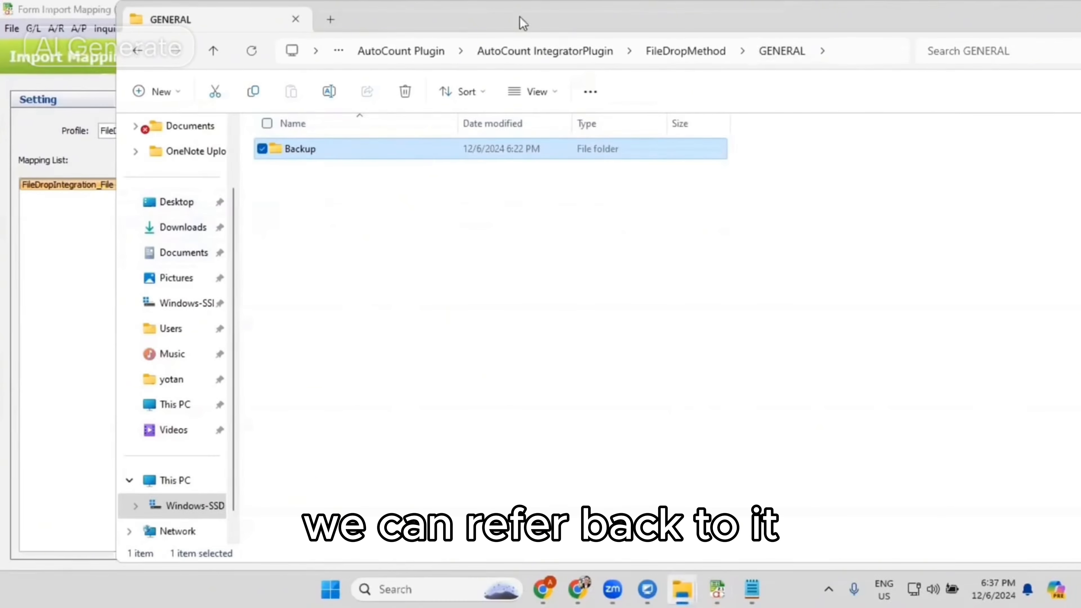
# - Return to the import mapping settings, add a row to the Sales invoice mapping and set its DB field to DeliverAddr1
pyautogui.moveTo(523, 22); pyautogui.dragTo(530, 38)
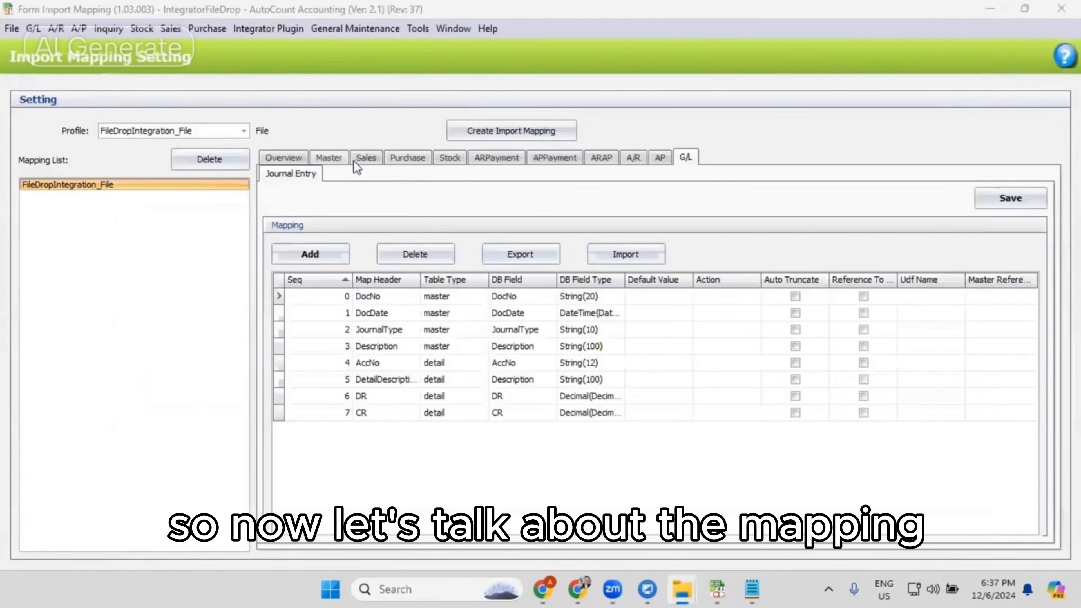
pyautogui.click(355, 162)
pyautogui.click(276, 177)
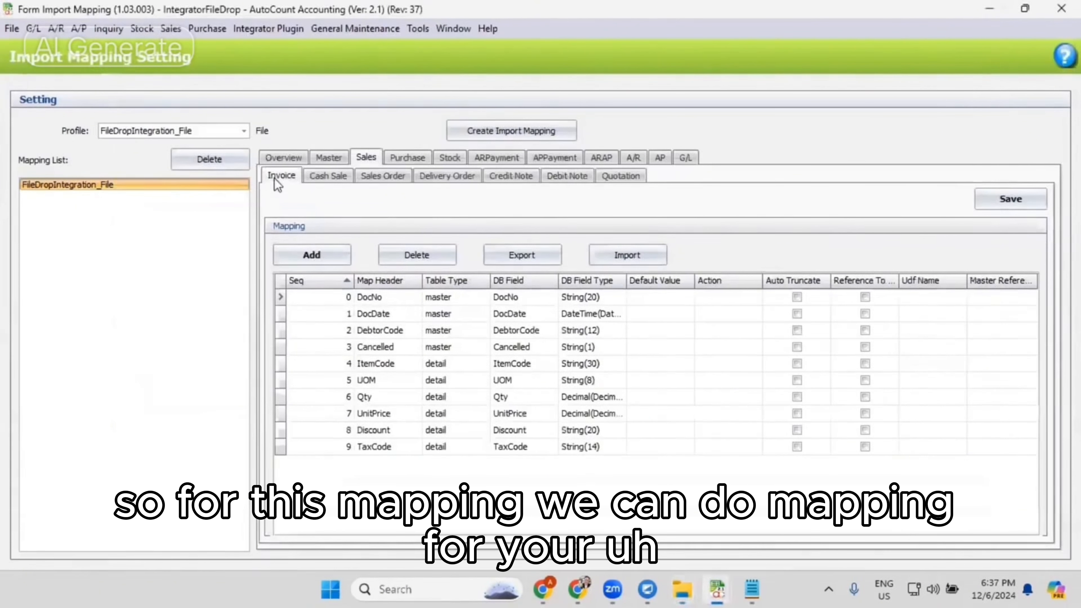
pyautogui.click(322, 255)
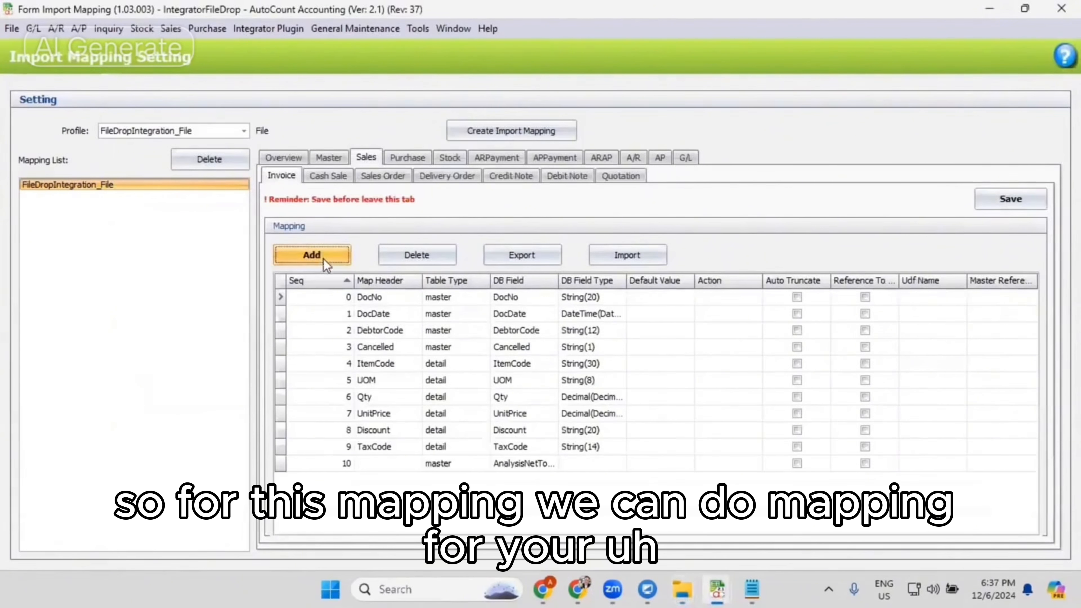
pyautogui.click(389, 465)
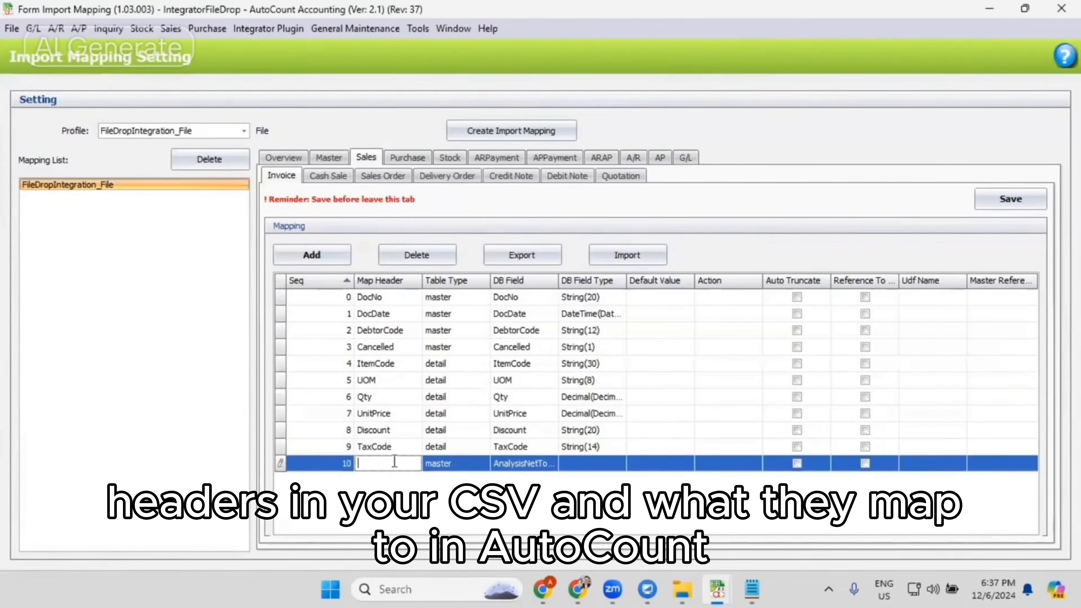
pyautogui.click(554, 465)
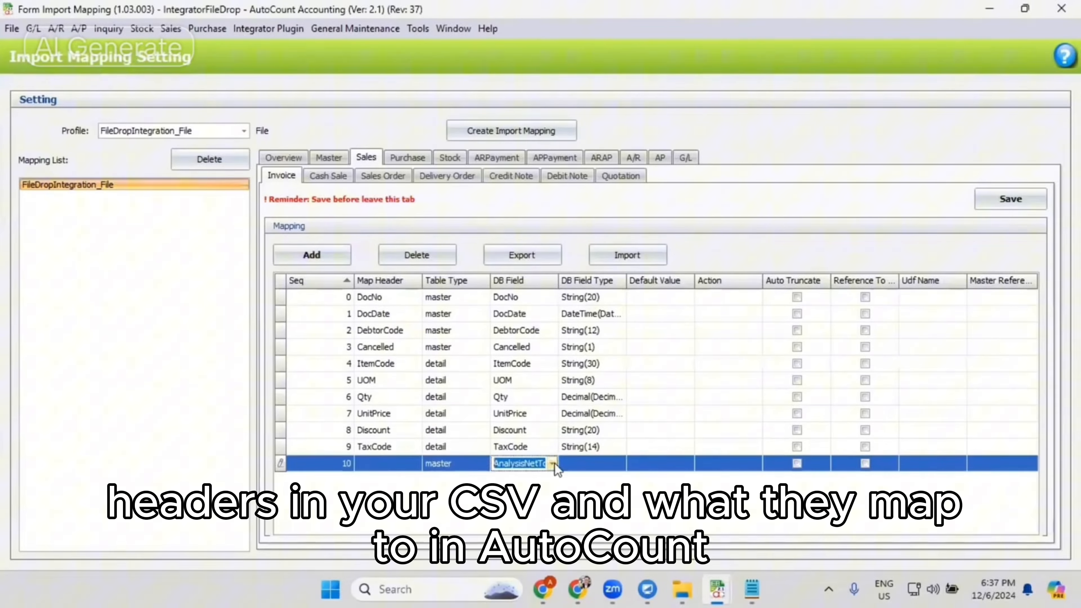
pyautogui.click(553, 464)
pyautogui.scroll(-3, 555, 485)
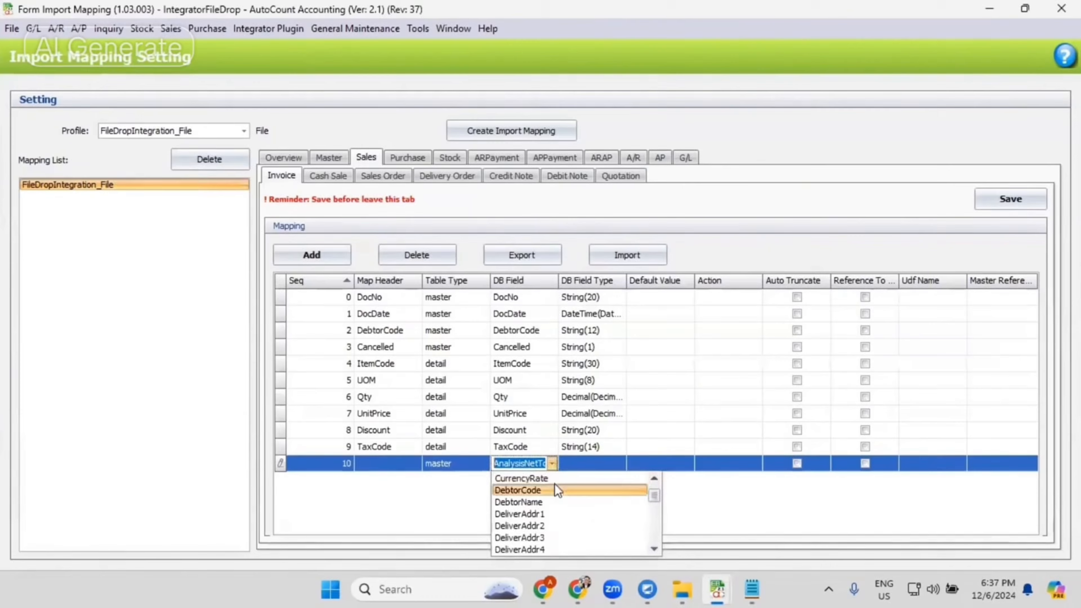
pyautogui.click(552, 515)
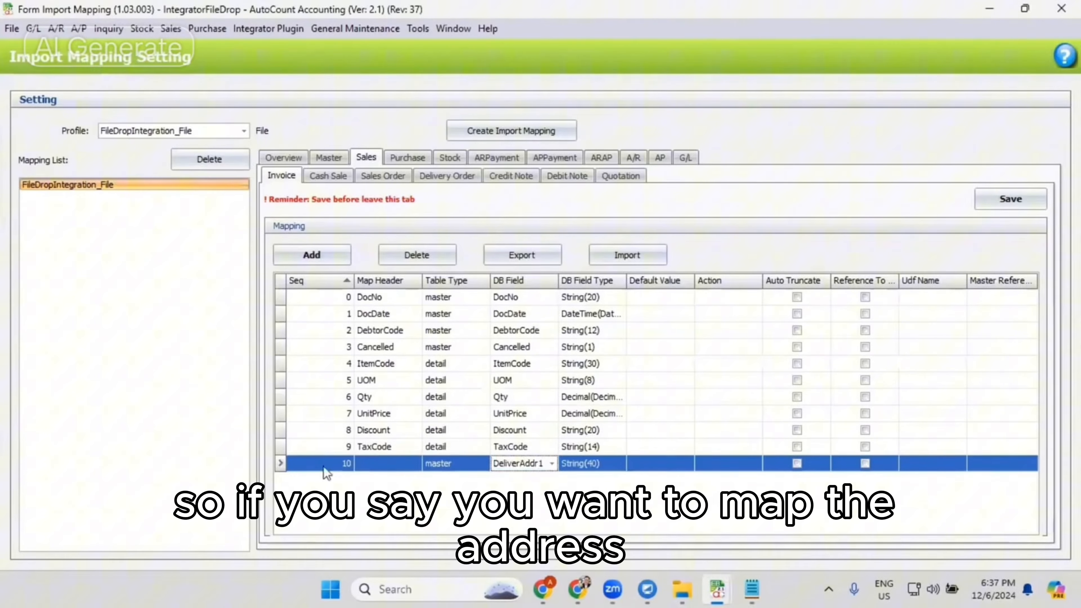
# - Set the new row's map header to Address1 and its DB field to InvAddr1, and close the import mapping settings without saving
pyautogui.click(374, 464)
pyautogui.write('aD')
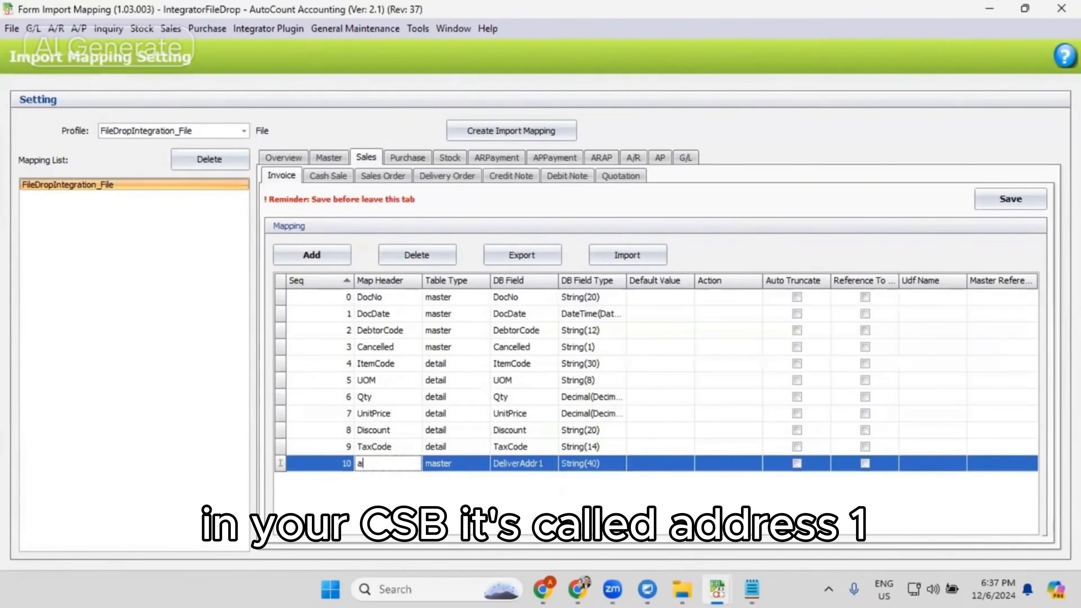
pyautogui.press('BackSpace')
pyautogui.write('Address1')
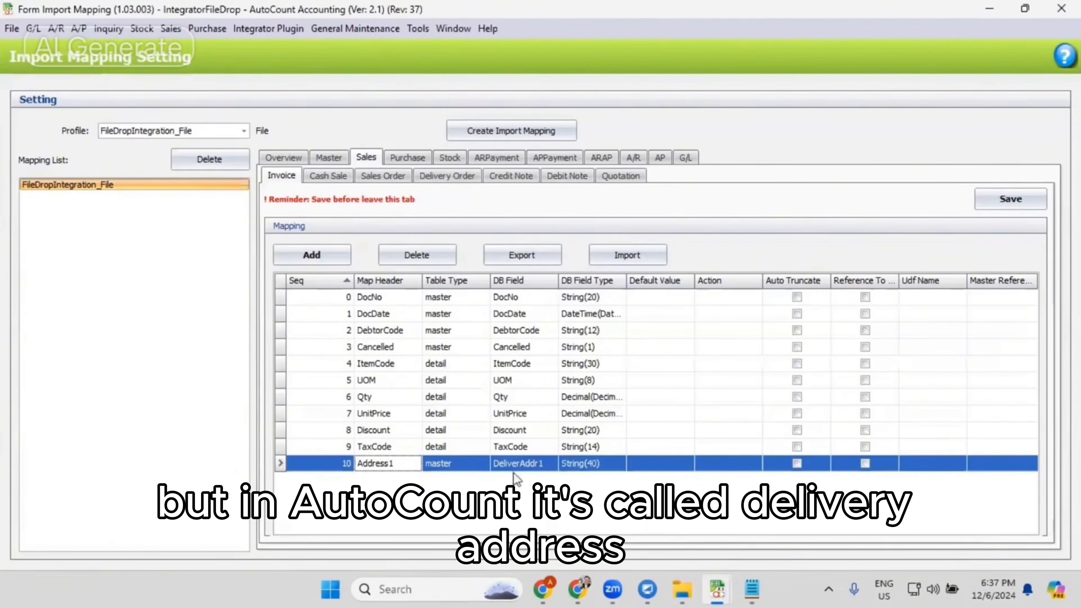
pyautogui.click(548, 467)
pyautogui.click(551, 463)
pyautogui.write('Inv')
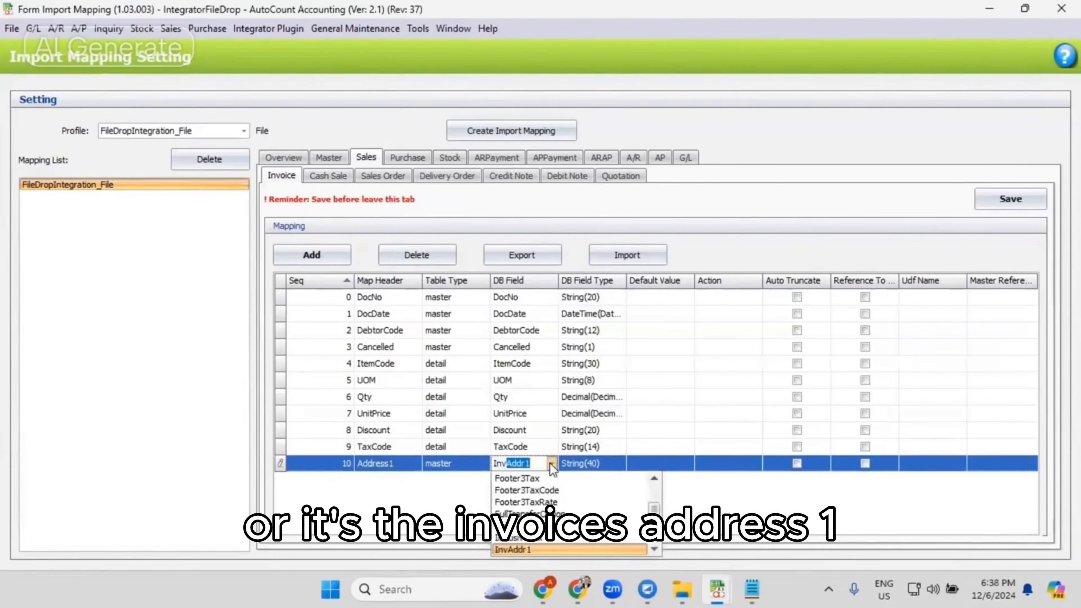
pyautogui.press('Return')
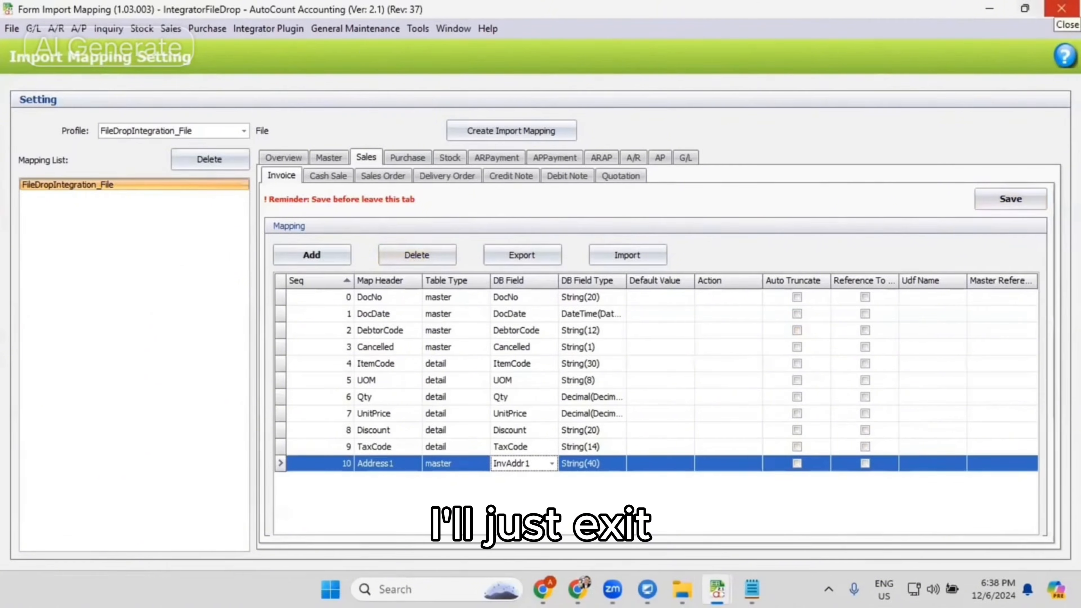
pyautogui.click(1062, 9)
# - Open the Integrator Plugin's error log, run an enquiry with the default filters and close the log
pyautogui.click(268, 28)
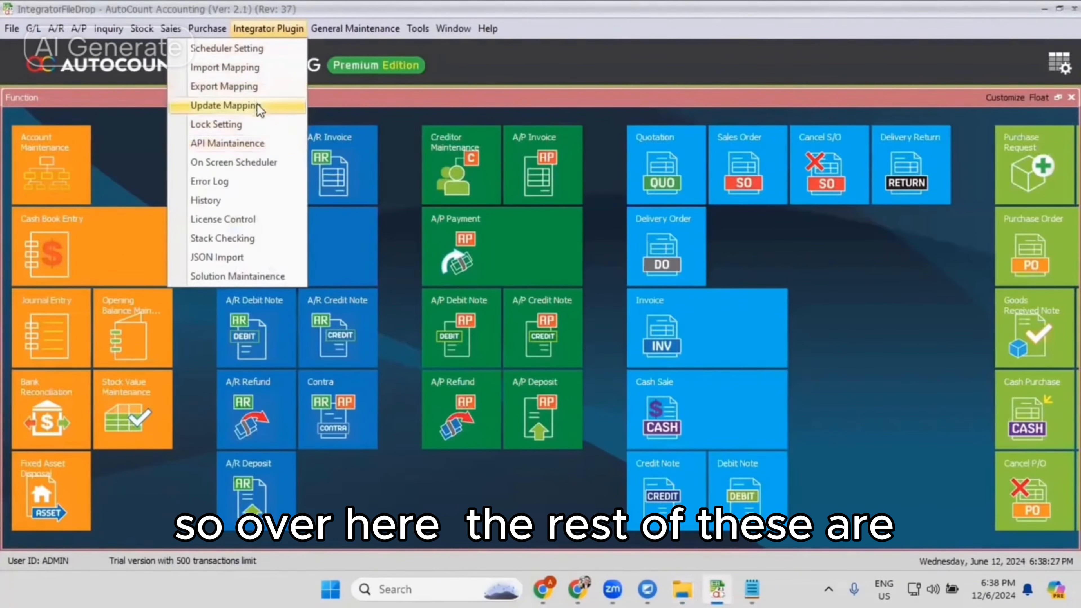
pyautogui.click(234, 186)
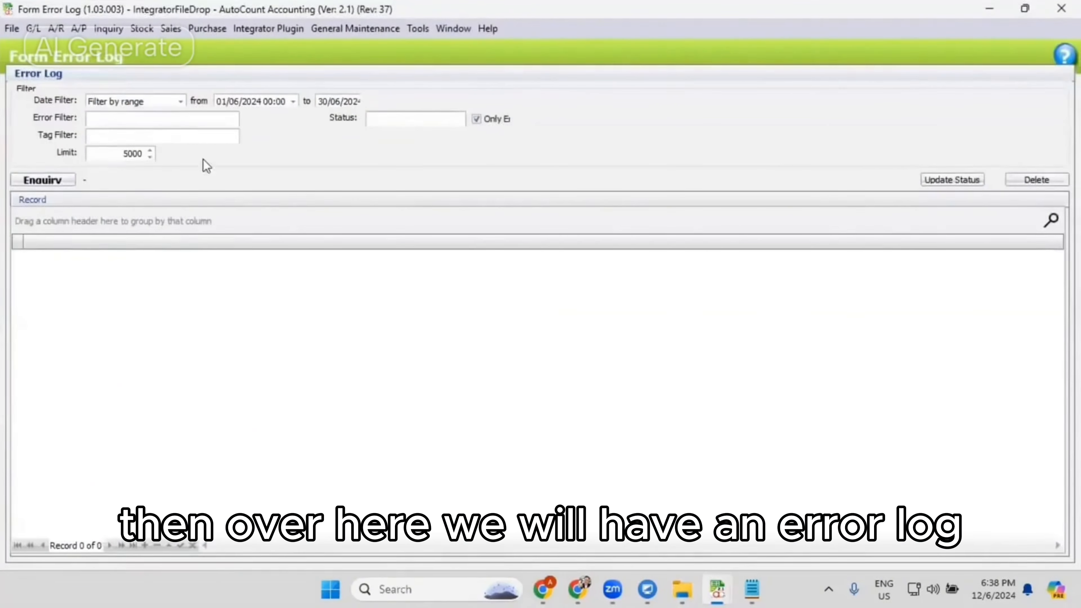
pyautogui.click(31, 183)
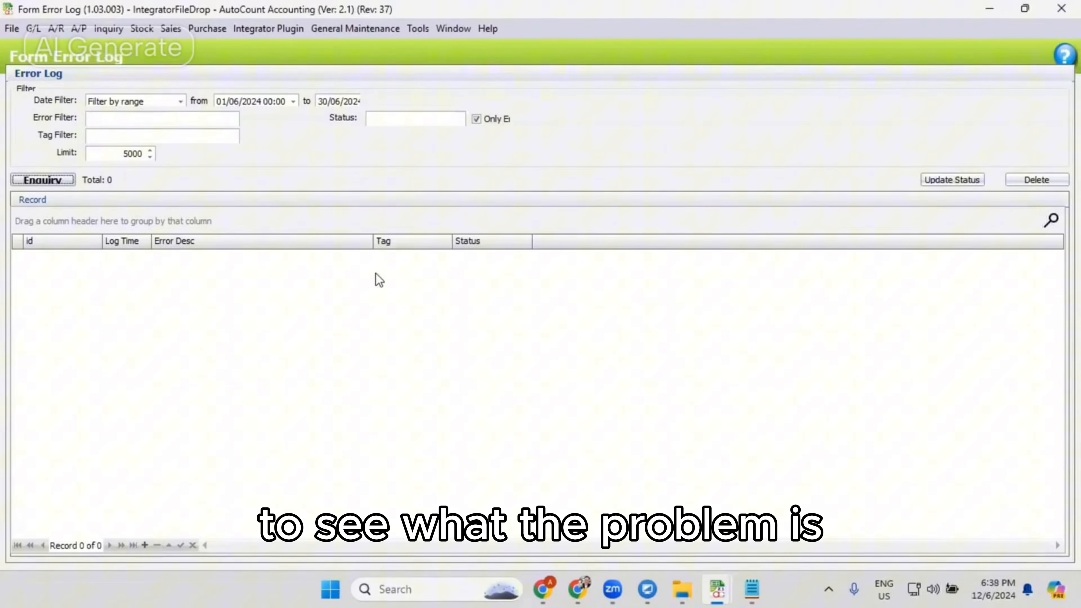
pyautogui.click(1062, 9)
# - Open the sales invoice list, find all invoices with an unfiltered search and delete every one of them
pyautogui.click(269, 30)
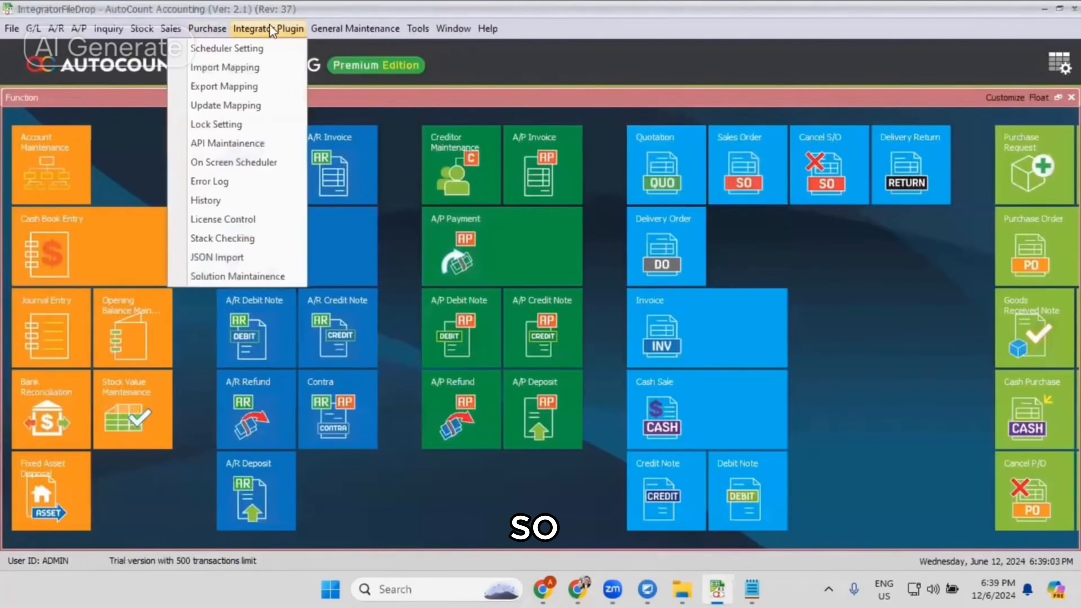
pyautogui.moveTo(171, 30)
pyautogui.click(140, 107)
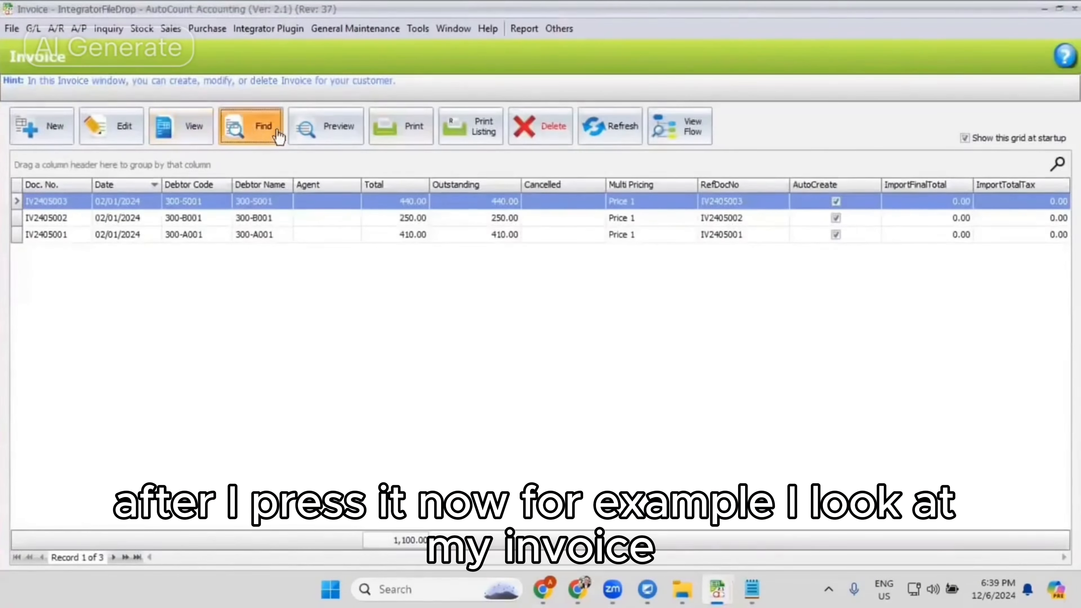
pyautogui.click(269, 133)
pyautogui.click(734, 100)
pyautogui.click(257, 233)
pyautogui.click(743, 490)
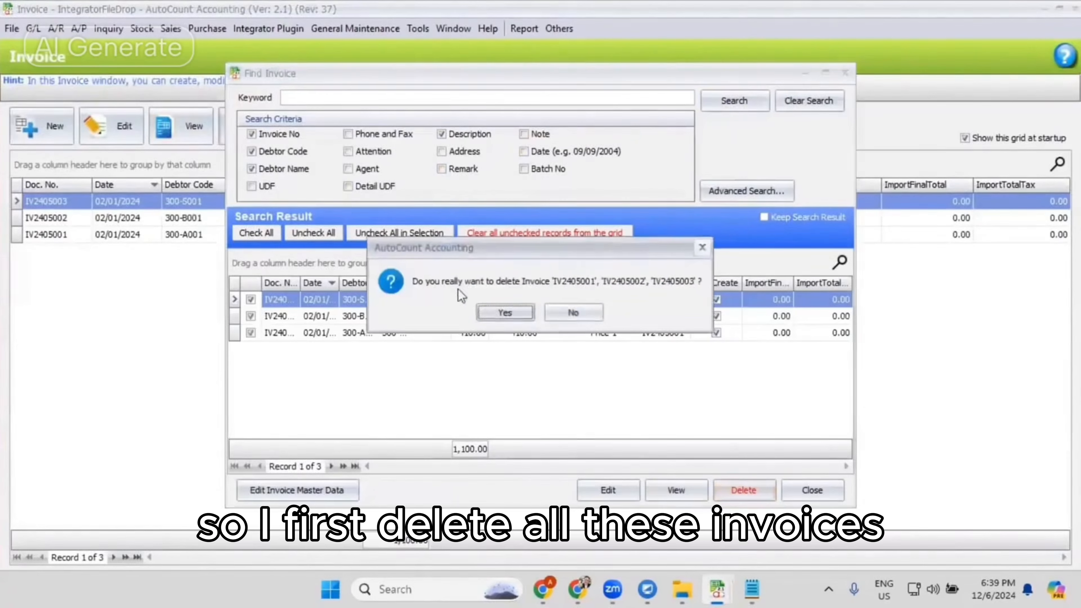
pyautogui.click(502, 311)
pyautogui.click(536, 304)
pyautogui.press('Escape')
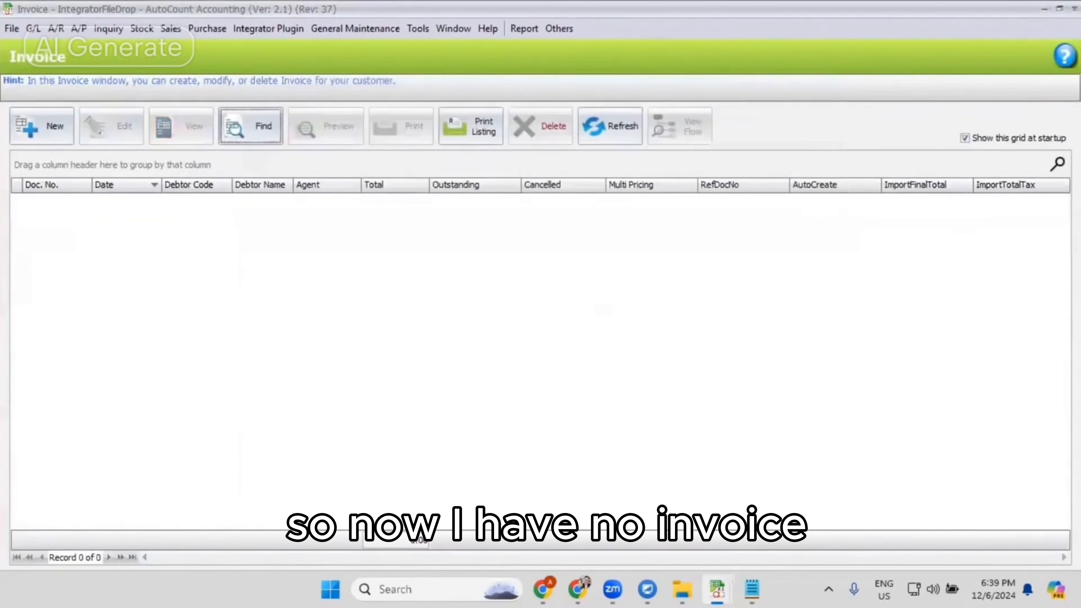
# - Open the on-screen scheduler and start running the FileDropIntegration_File profile
pyautogui.hotkey('alt', 'Tab')
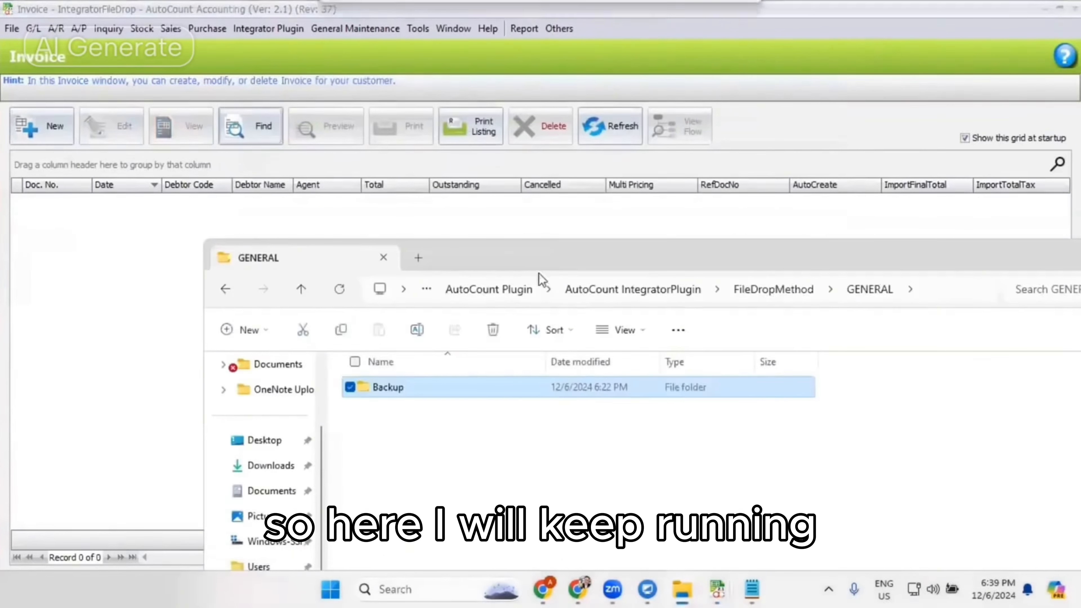
pyautogui.click(286, 30)
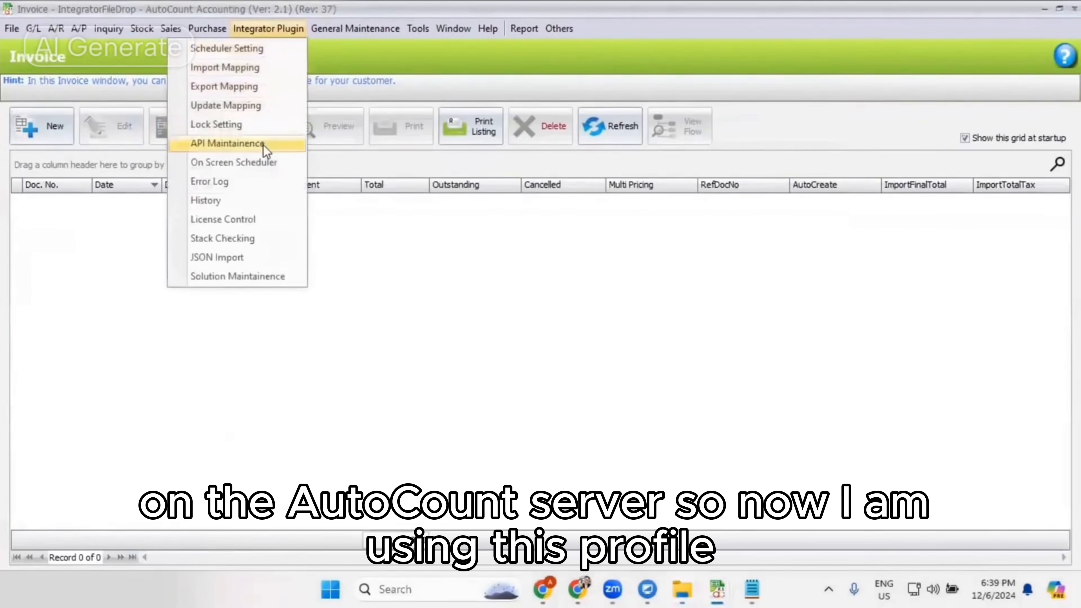
pyautogui.click(268, 162)
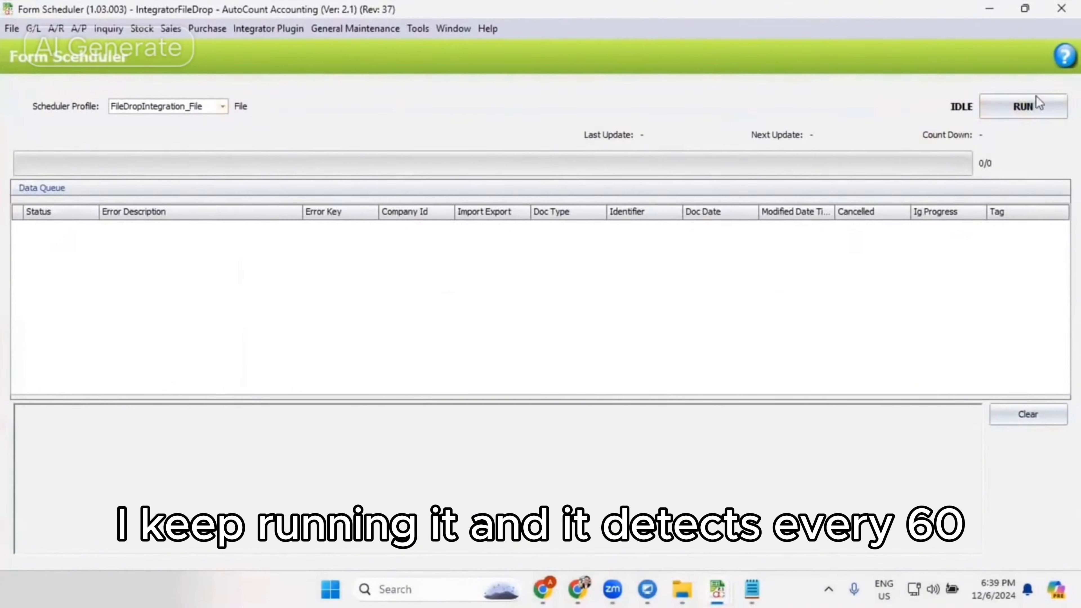
pyautogui.click(1031, 104)
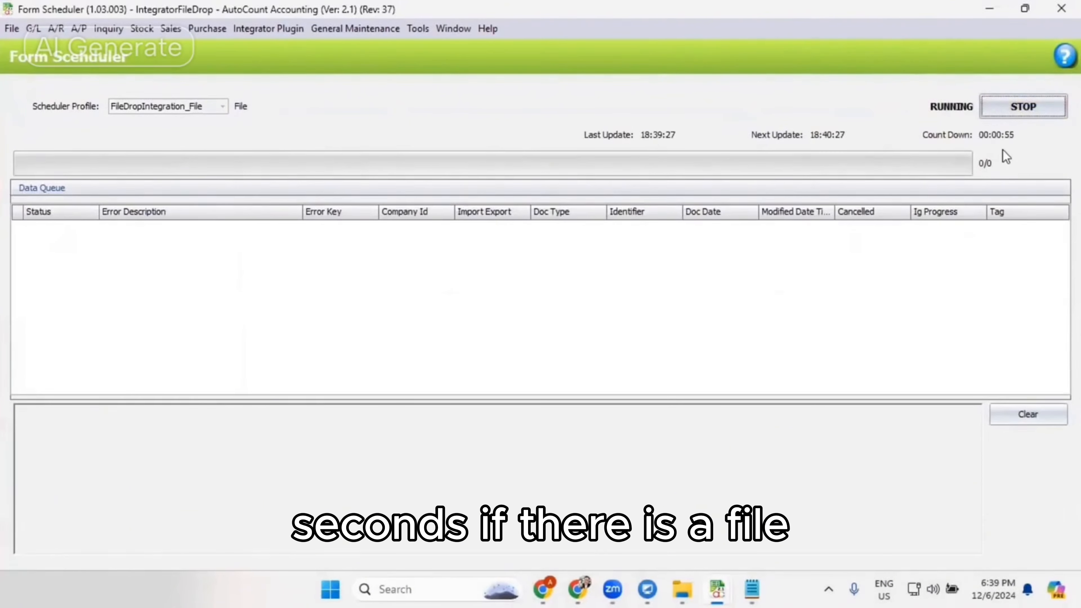
# - Switch to File Explorer and move all four CSV files from the Backup folder into the GENERAL folder
pyautogui.click(684, 585)
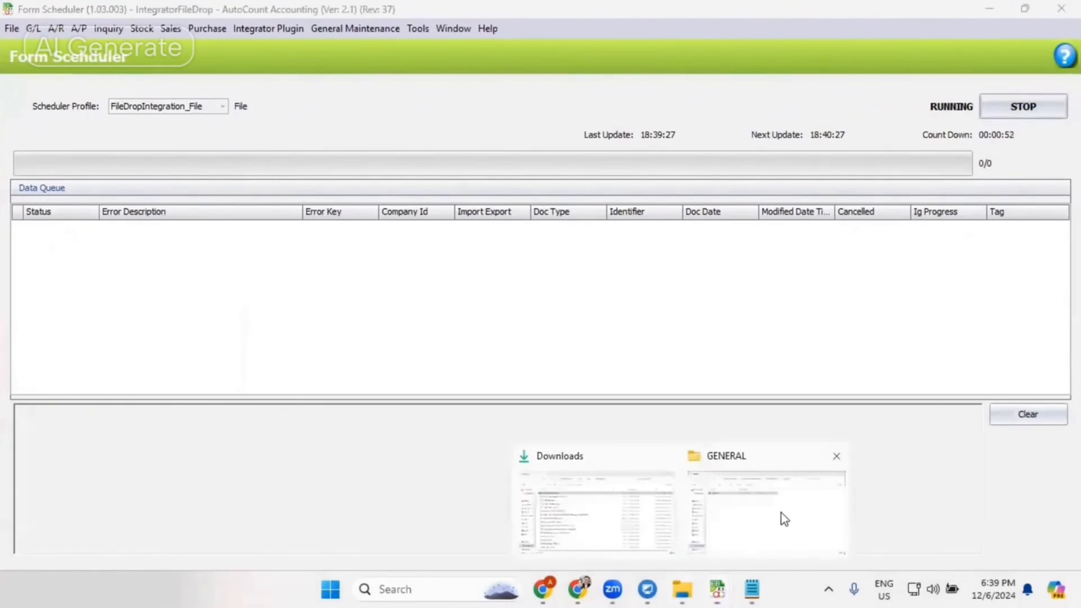
pyautogui.click(785, 519)
pyautogui.click(911, 290)
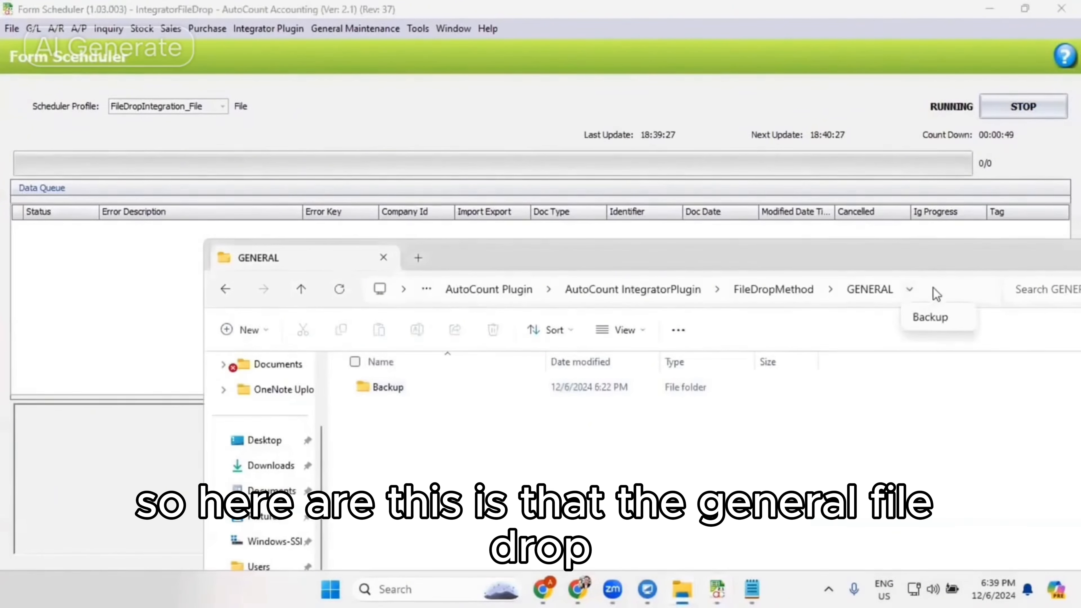
pyautogui.click(933, 288)
pyautogui.click(789, 485)
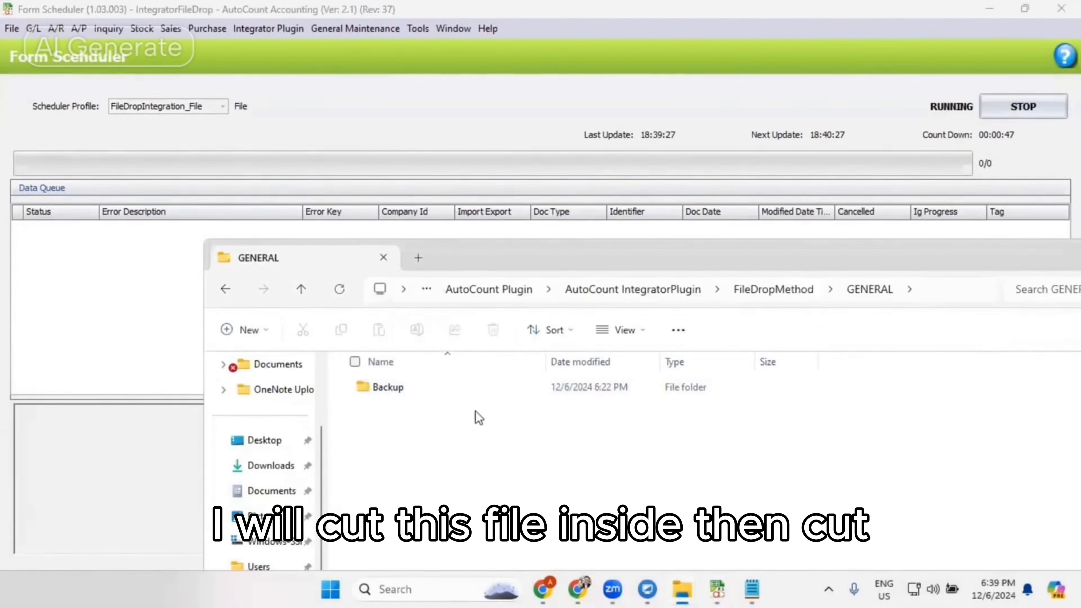
pyautogui.doubleClick(461, 394)
pyautogui.hotkey('ctrl', 'a')
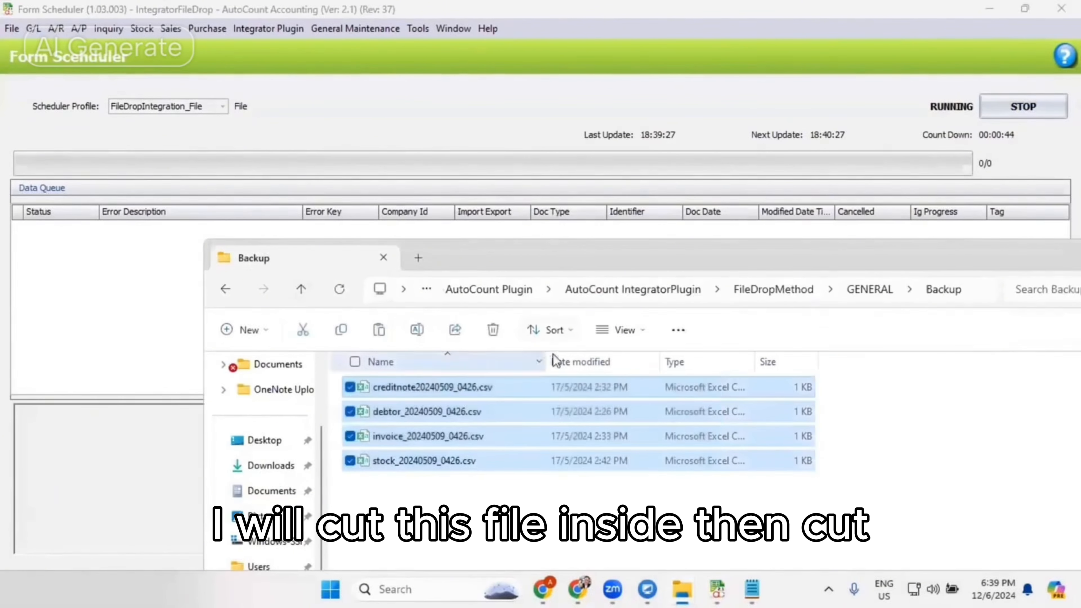
pyautogui.click(869, 289)
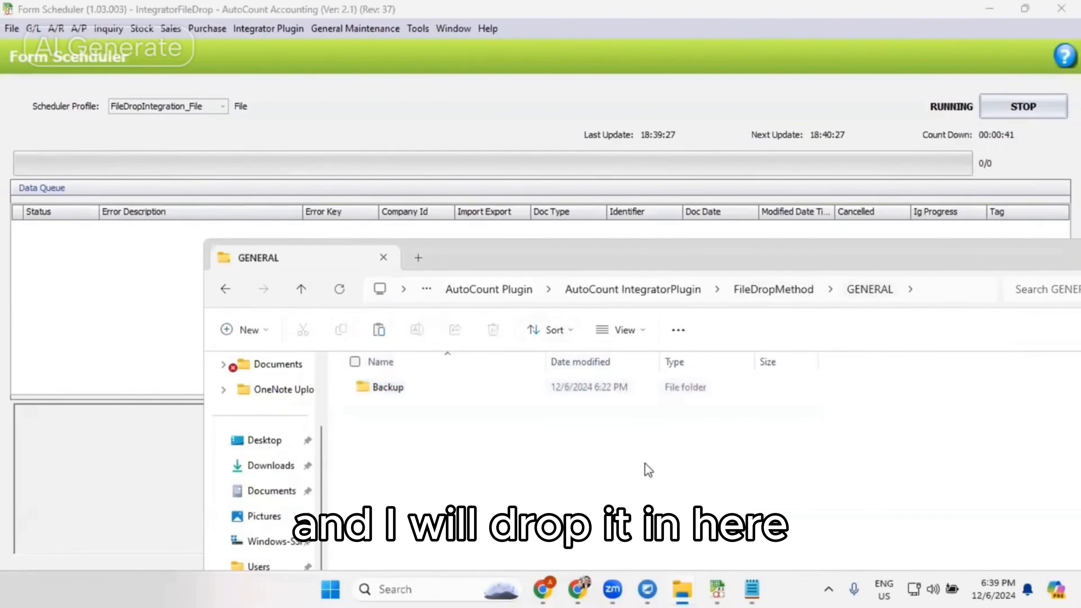
pyautogui.hotkey('ctrl', 'v')
# - Check the contents of the Backup folder and return to the GENERAL folder
pyautogui.click(489, 391)
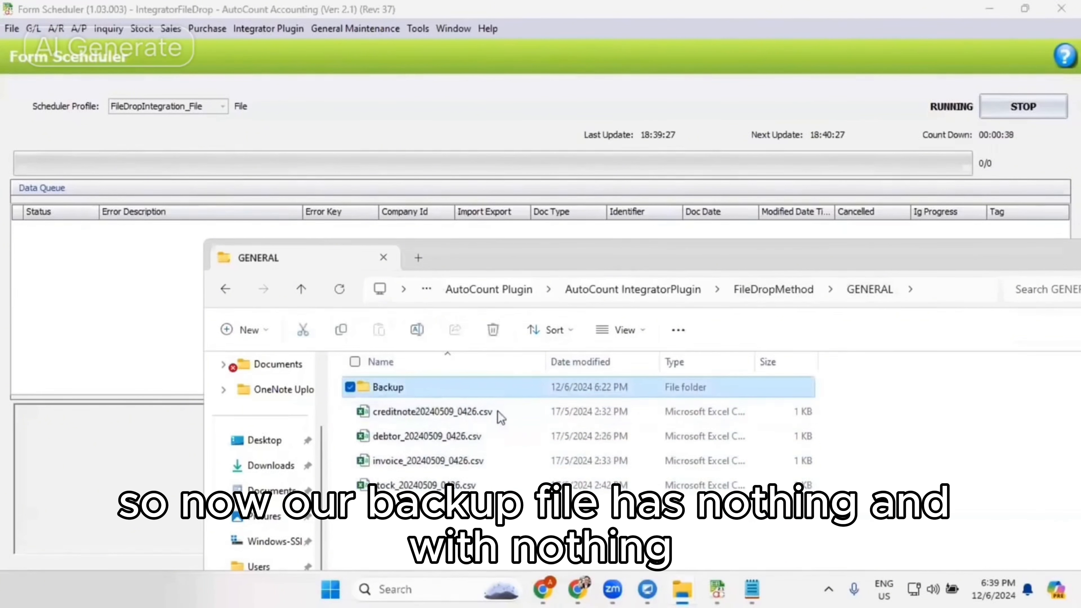
pyautogui.doubleClick(536, 393)
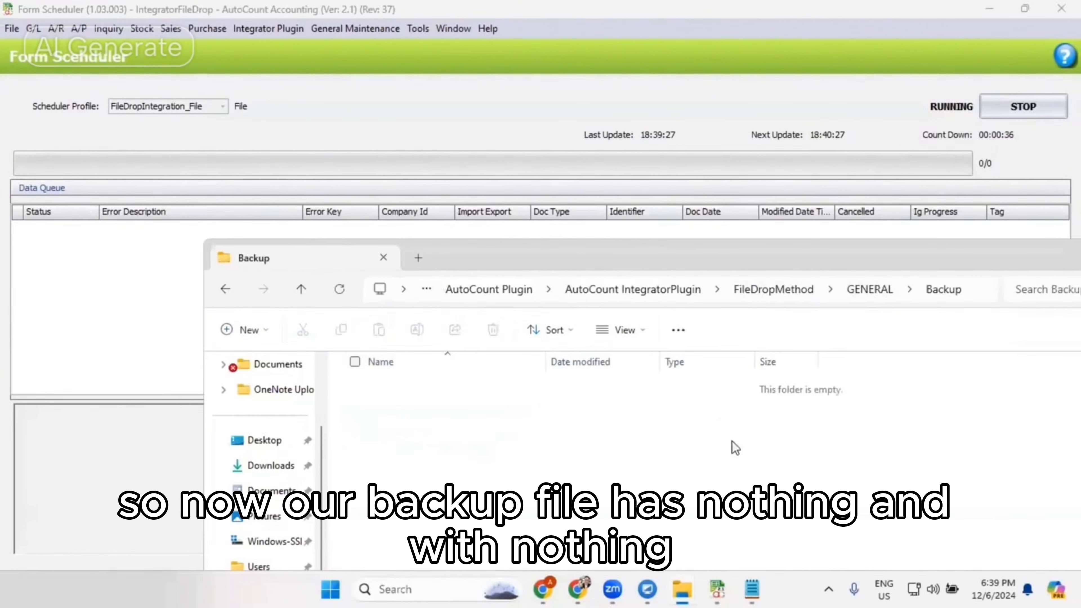
pyautogui.click(857, 295)
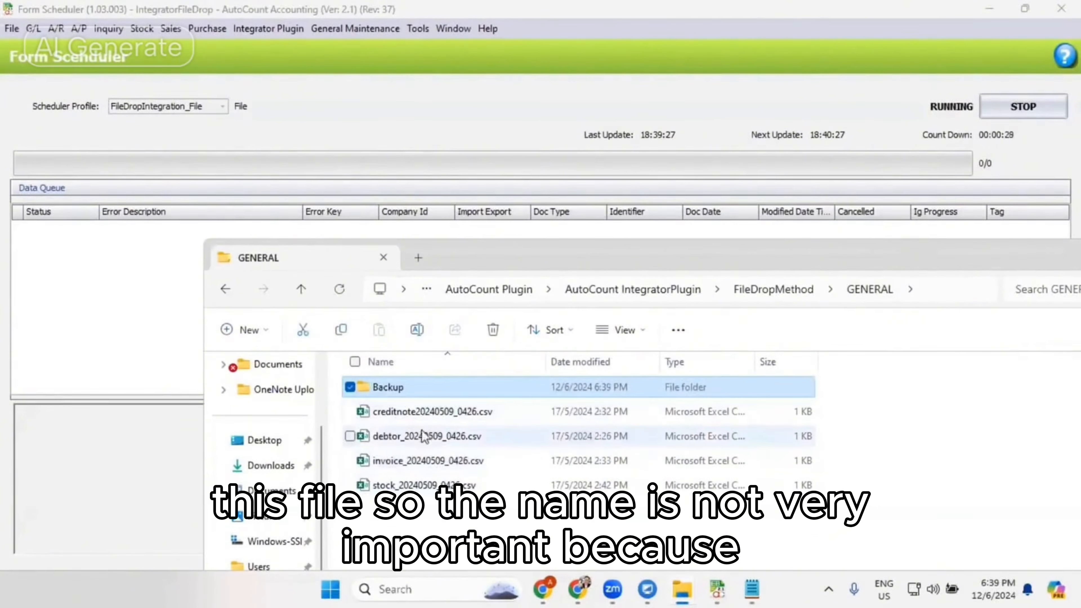
# - Open creditnote20240509_0426.csv from the GENERAL folder in Notepad
pyautogui.click(422, 412)
pyautogui.rightClick(428, 413)
pyautogui.moveTo(549, 131)
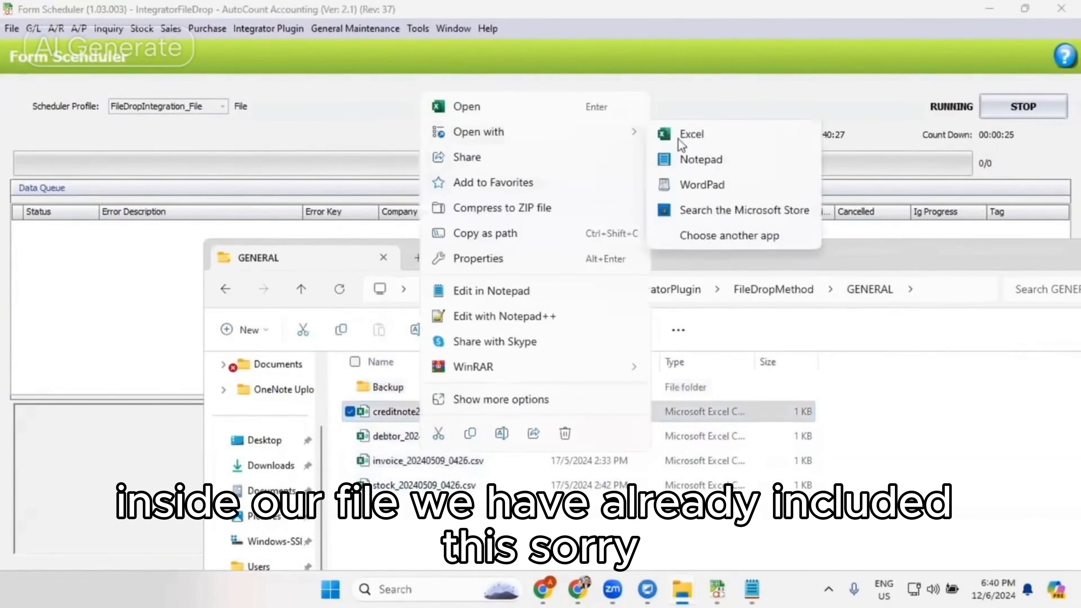
pyautogui.click(689, 163)
pyautogui.moveTo(684, 583)
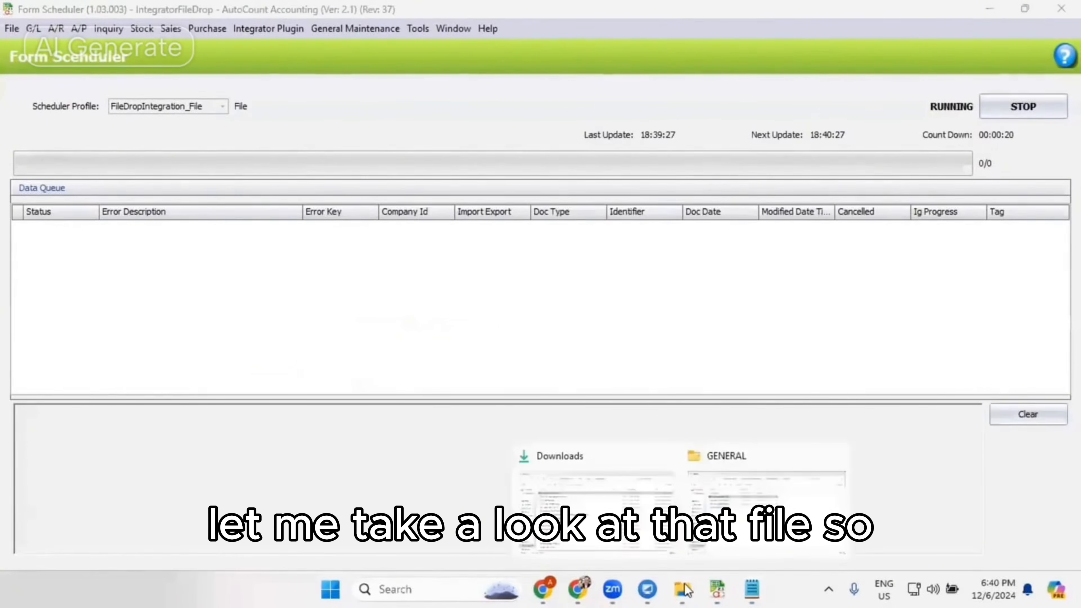
pyautogui.click(766, 511)
pyautogui.rightClick(478, 405)
pyautogui.moveTo(549, 124)
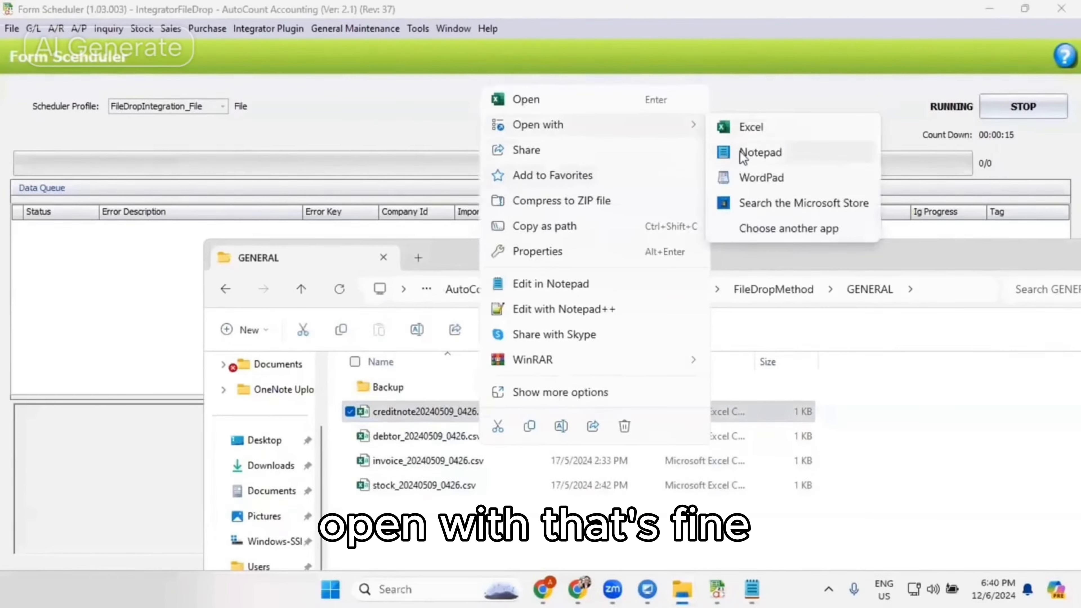
pyautogui.click(749, 154)
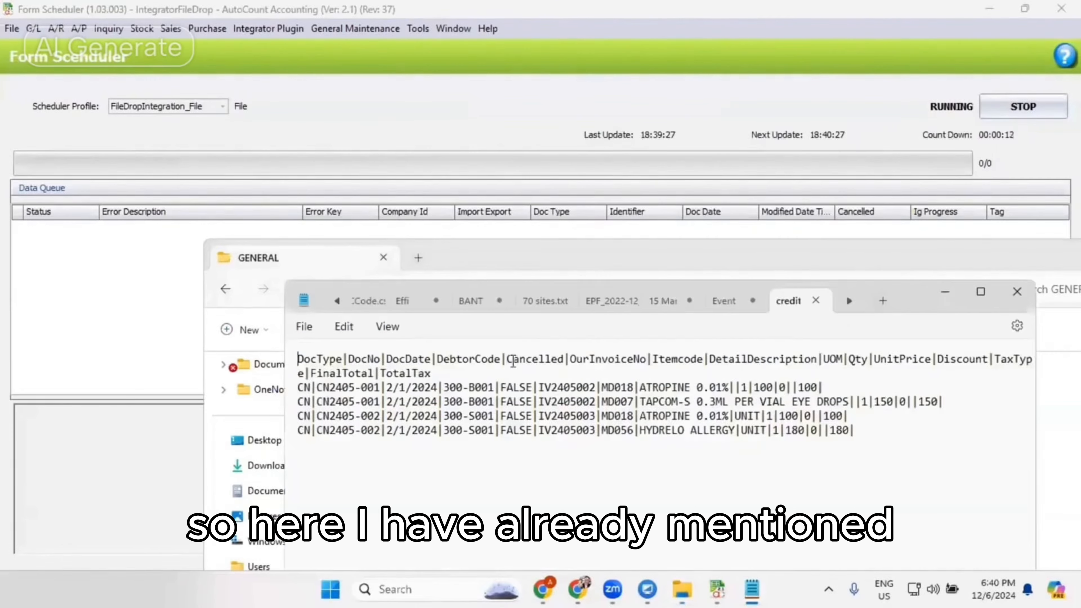
# - Examine the DocType column header and its value in the credit note file, and return to the GENERAL folder
pyautogui.moveTo(346, 359); pyautogui.dragTo(311, 387)
pyautogui.click(311, 387)
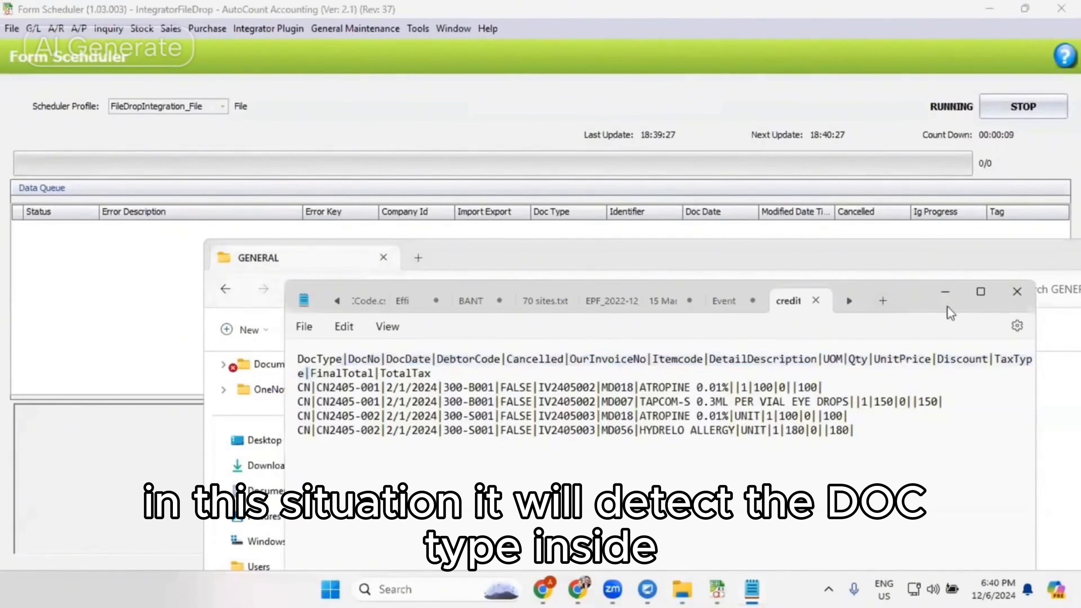
pyautogui.click(945, 291)
pyautogui.click(548, 408)
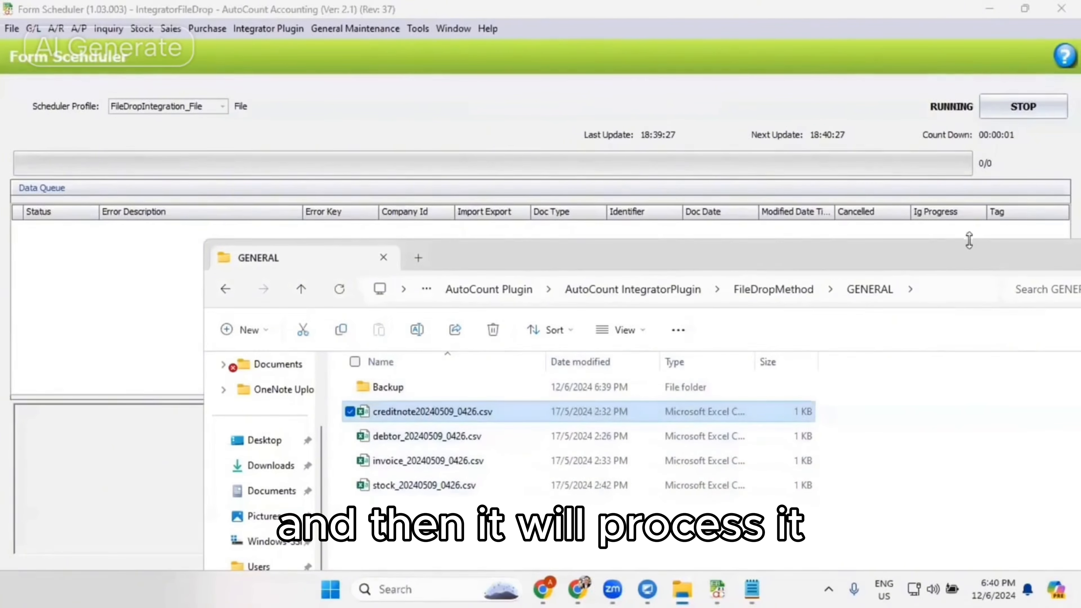
# - Check the scheduler's data queue, and look in the GENERAL folder's Backup folder for the processed CSV files
pyautogui.click(520, 64)
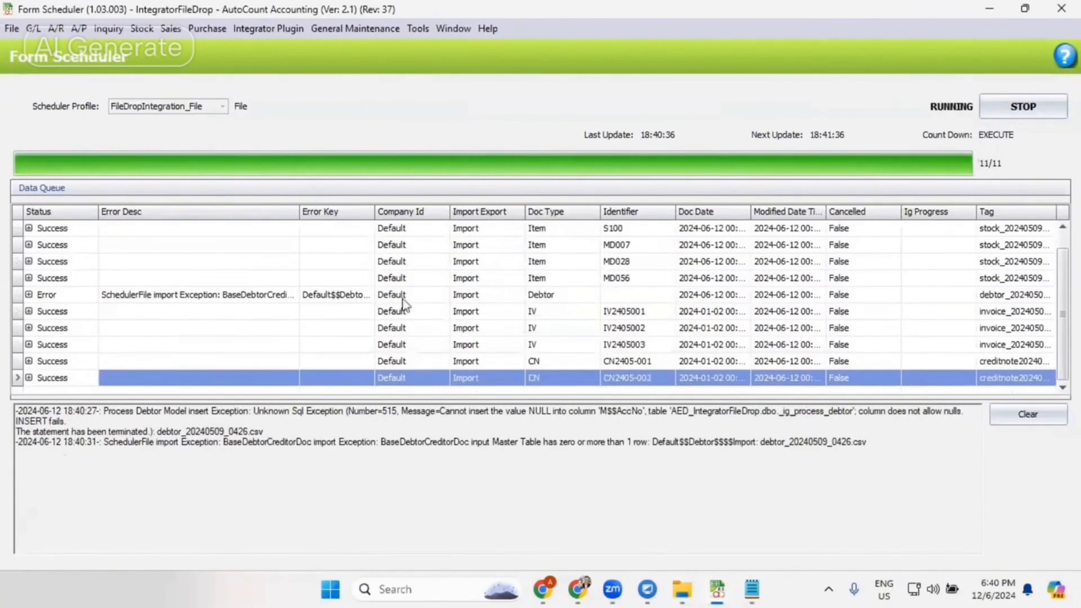
pyautogui.moveTo(690, 590)
pyautogui.click(787, 477)
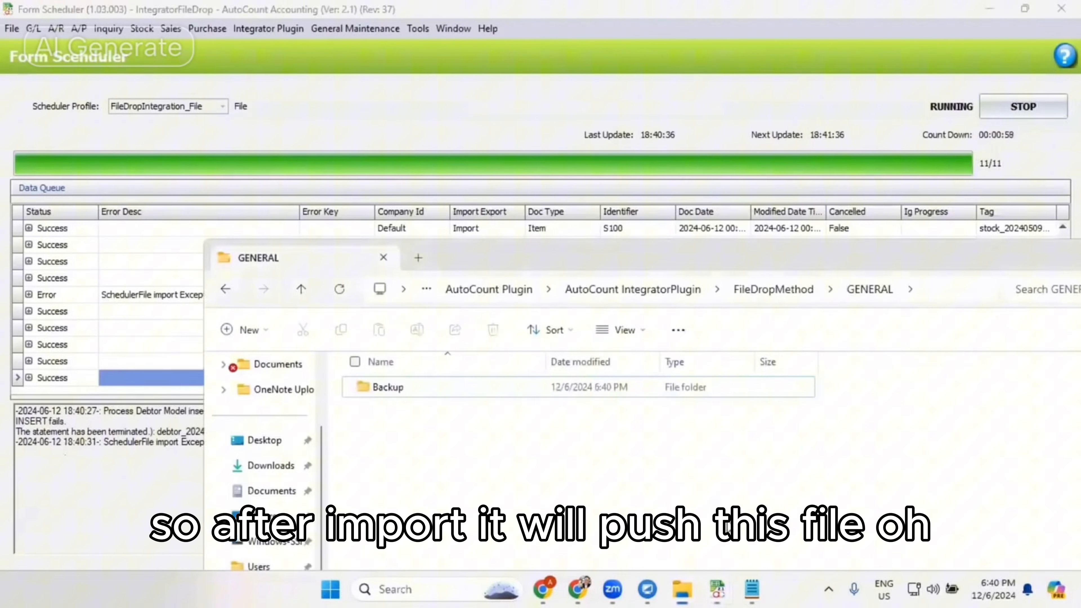
pyautogui.doubleClick(396, 391)
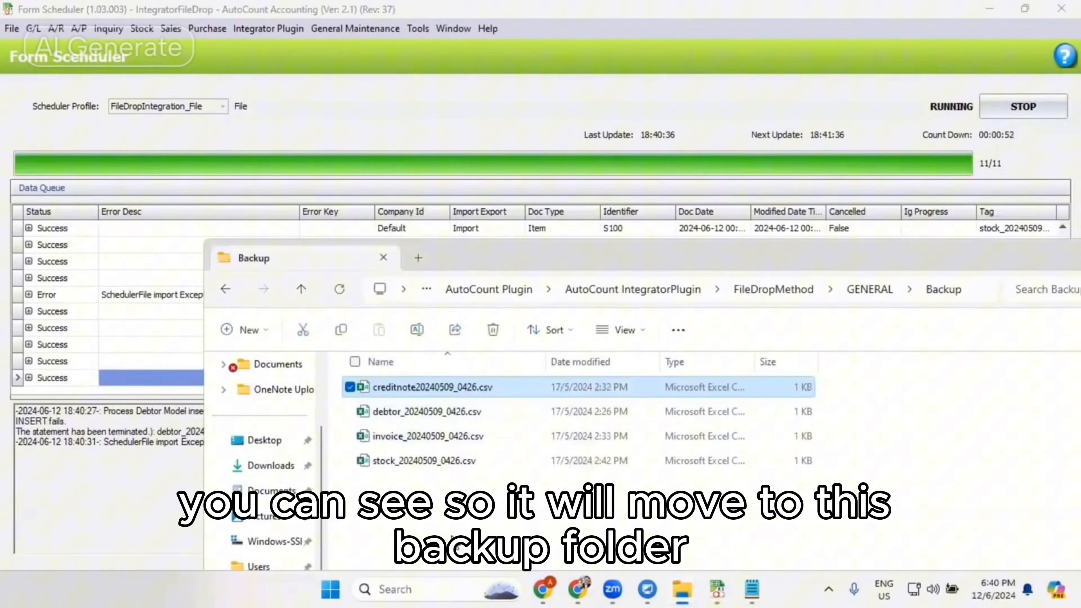
pyautogui.click(226, 289)
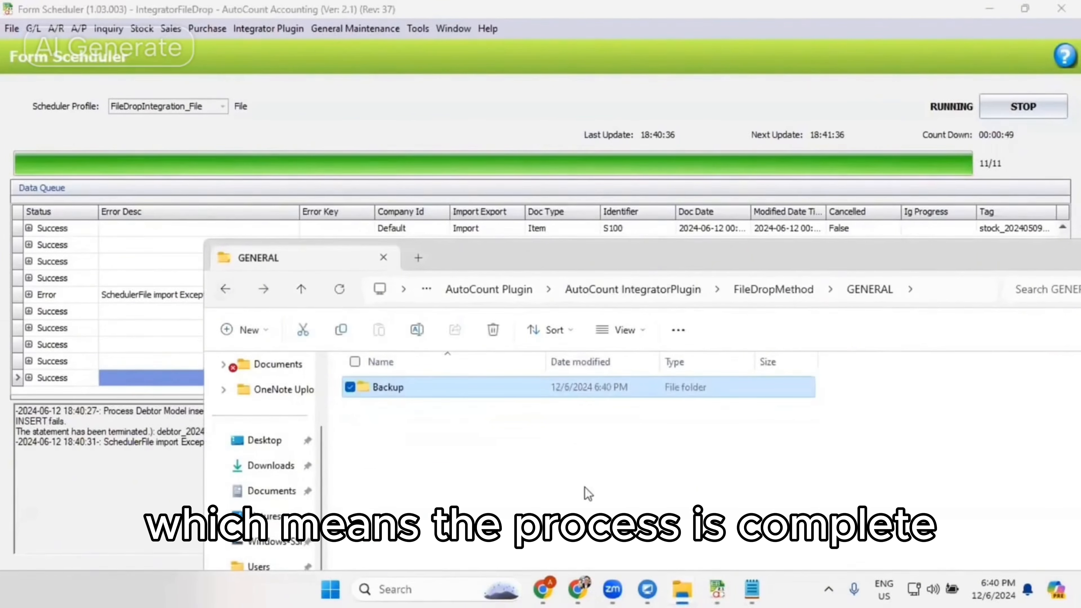
# - Return to the scheduler, stop it and run the FileDropIntegration_File profile again
pyautogui.click(507, 76)
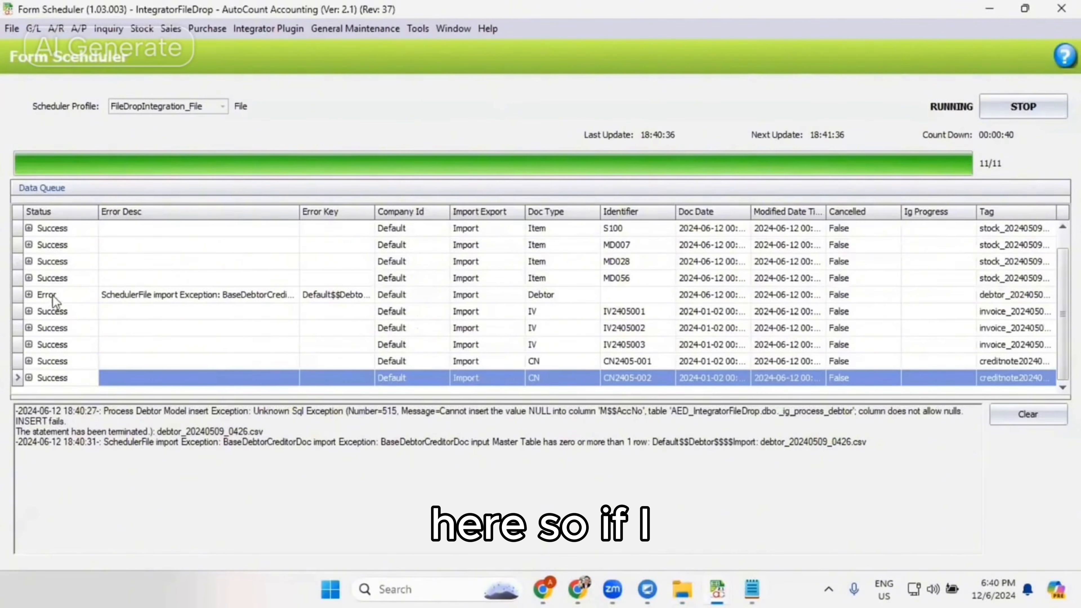
pyautogui.click(998, 114)
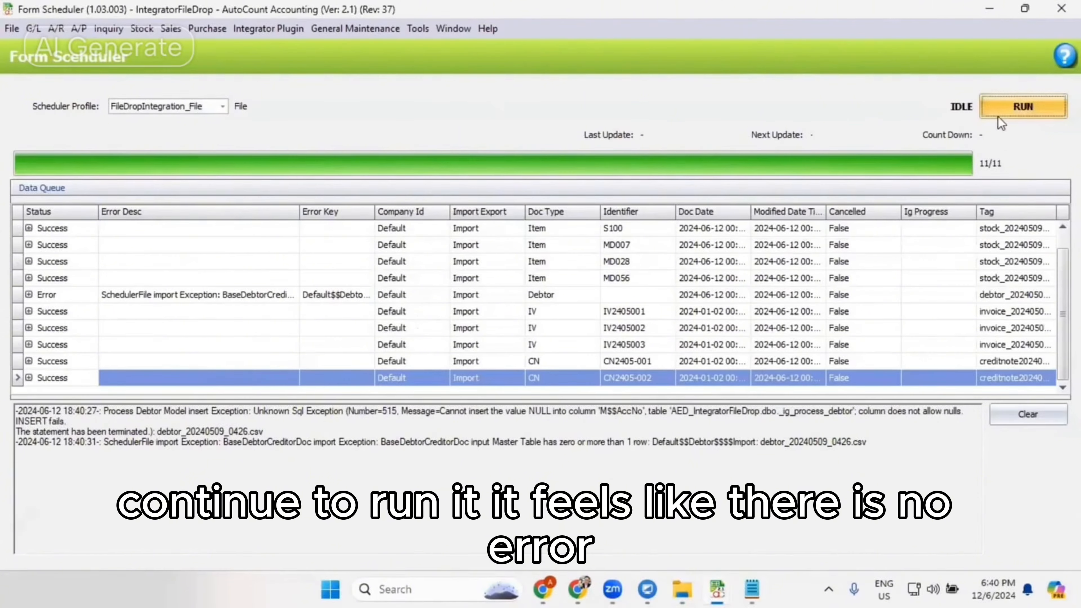
pyautogui.click(998, 115)
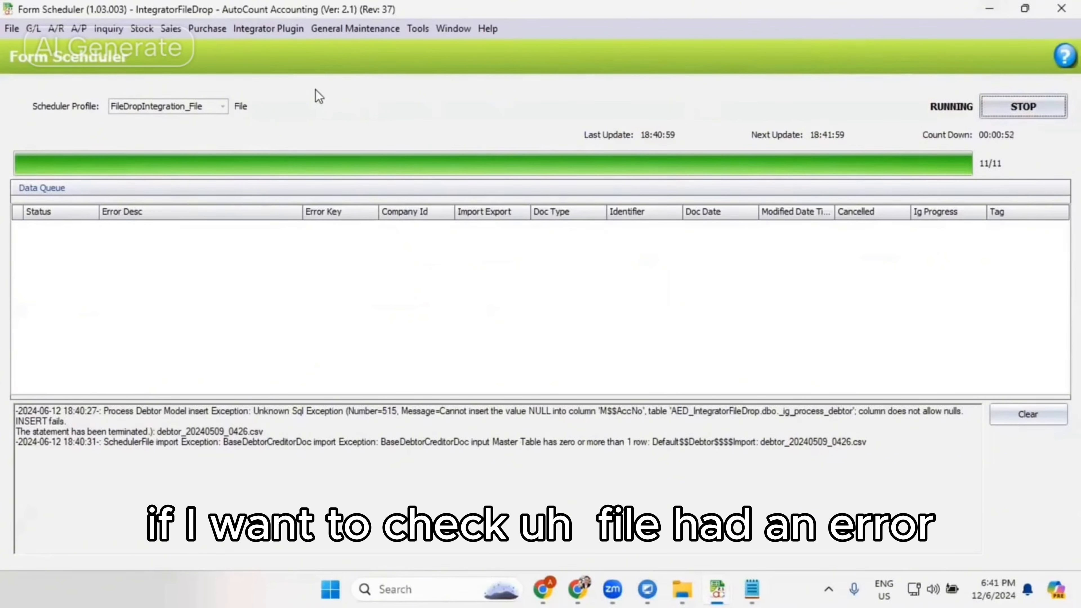
# - Open the Integrator Plugin's Error Log, run the enquiry and examine the error descriptions and file tags
pyautogui.click(279, 29)
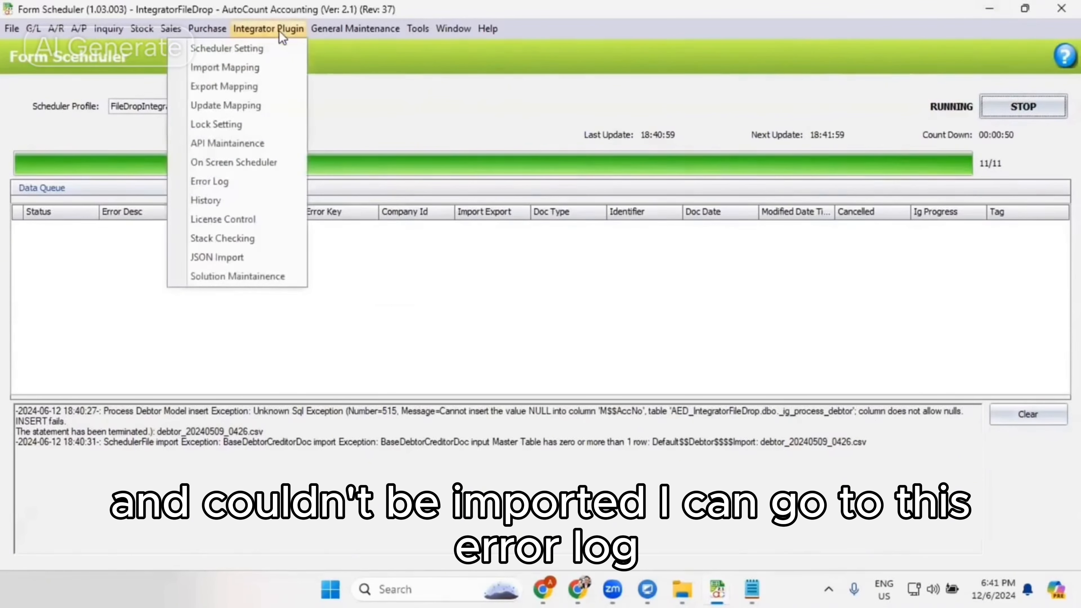
pyautogui.click(265, 190)
pyautogui.click(59, 181)
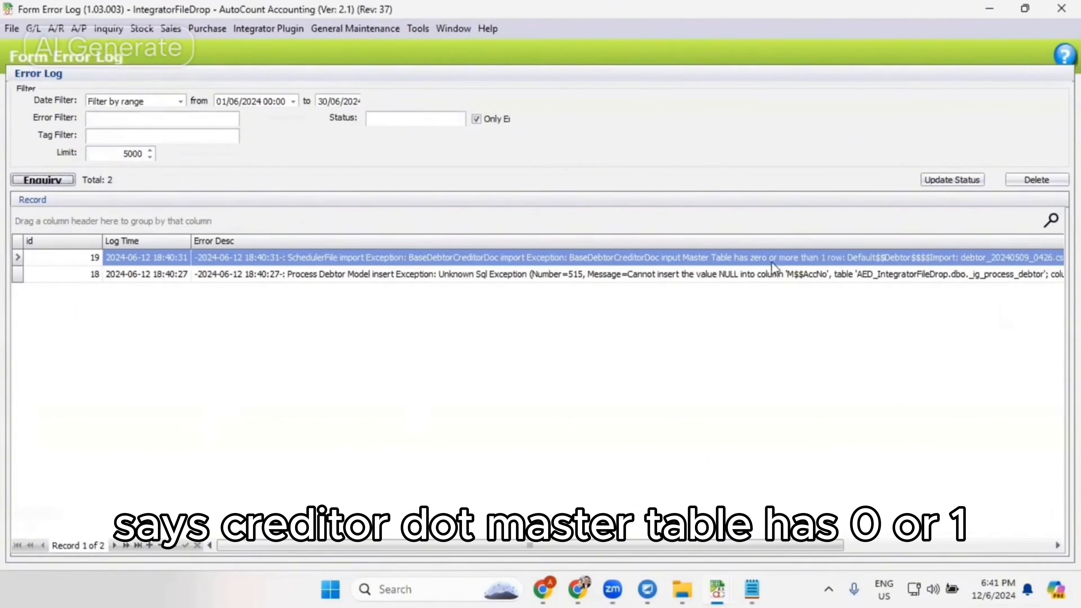
pyautogui.moveTo(816, 546); pyautogui.dragTo(1055, 546)
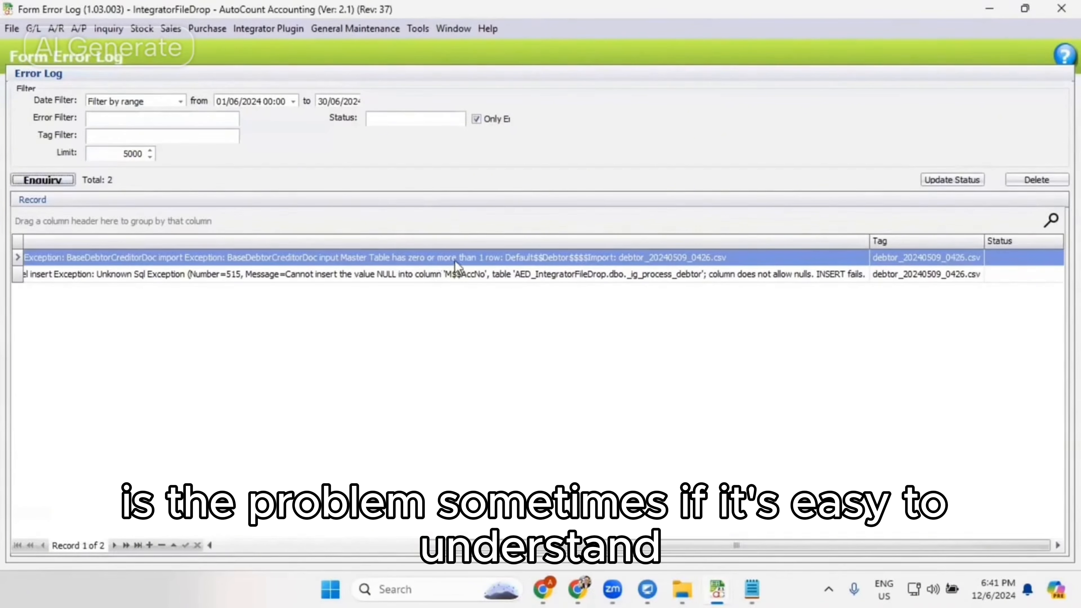
# - Switch to File Explorer and open debtor_20240509_0426.csv from the Backup folder in Excel
pyautogui.moveTo(692, 583)
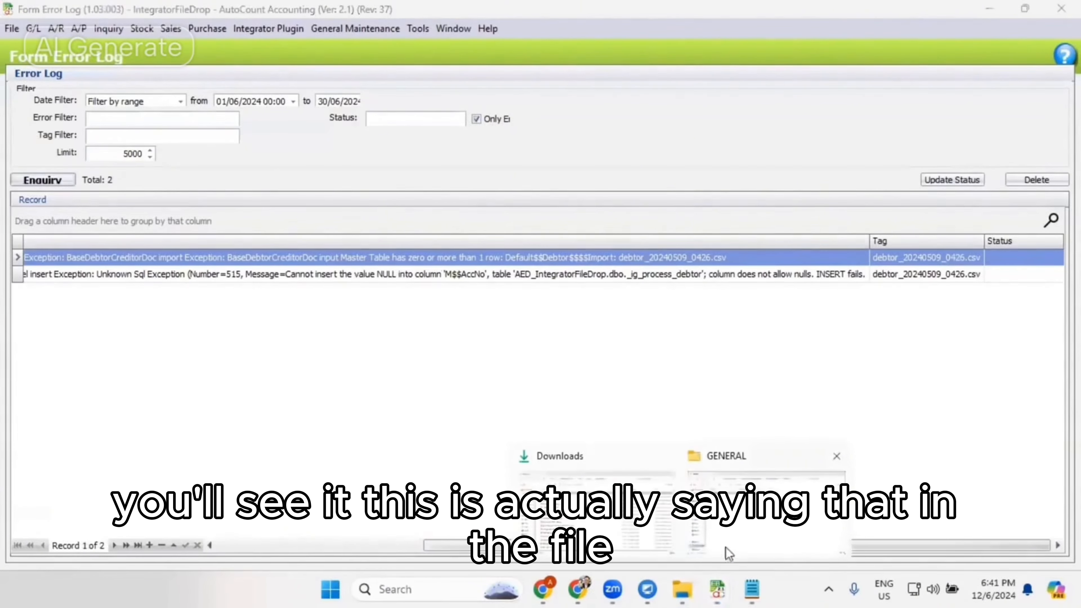
pyautogui.click(783, 527)
pyautogui.moveTo(761, 254); pyautogui.dragTo(1080, 255)
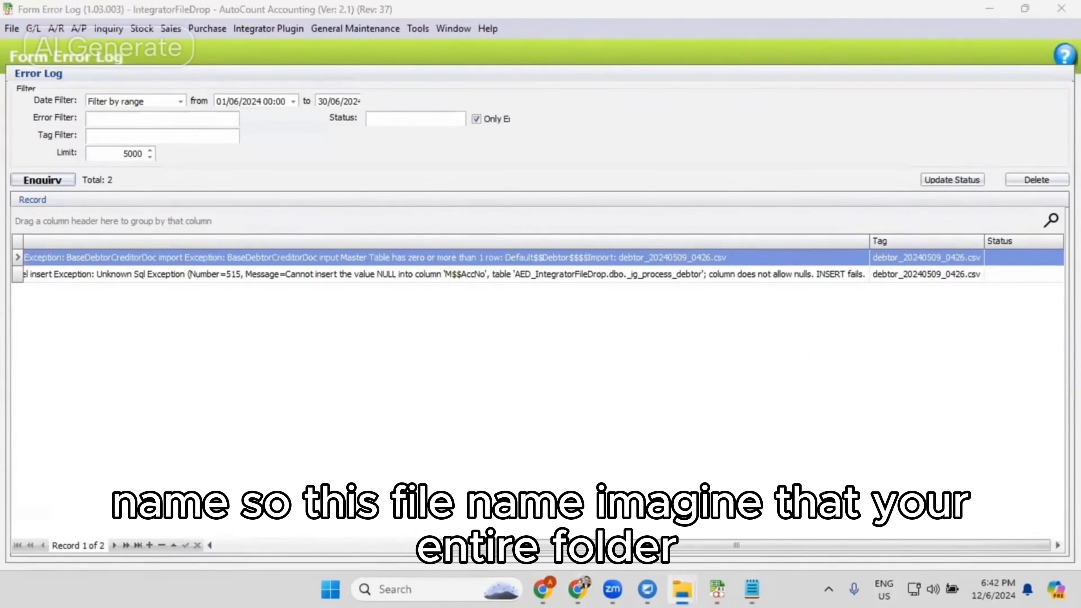
# - Copy the file name from the error record's Tag, search the Backup folder for debtor_20240509_0426.csv and open it
pyautogui.doubleClick(934, 263)
pyautogui.hotkey('ctrl', 'c')
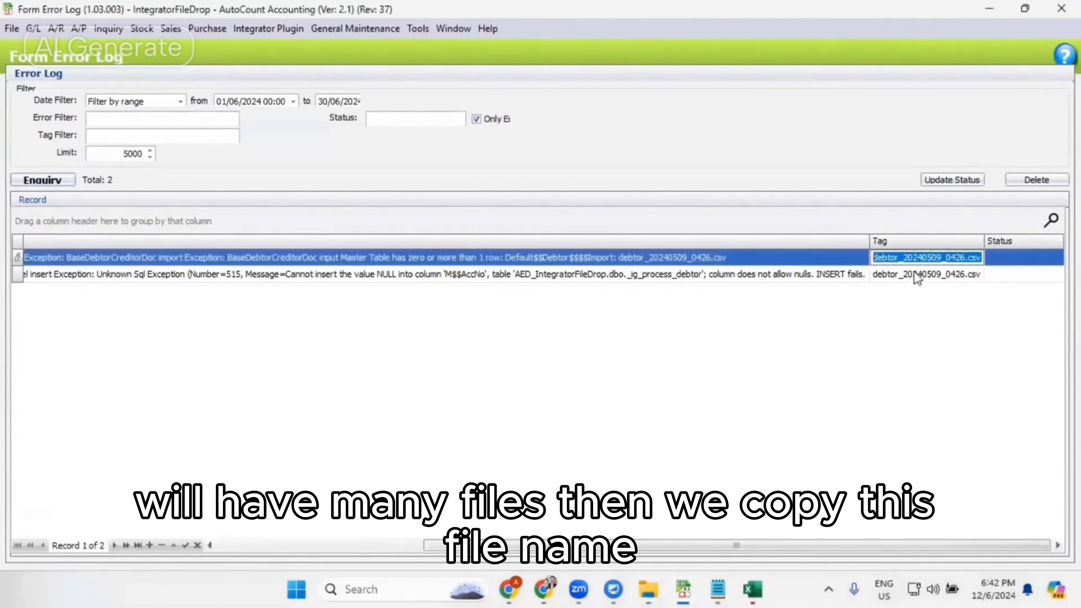
pyautogui.moveTo(660, 586)
pyautogui.click(731, 540)
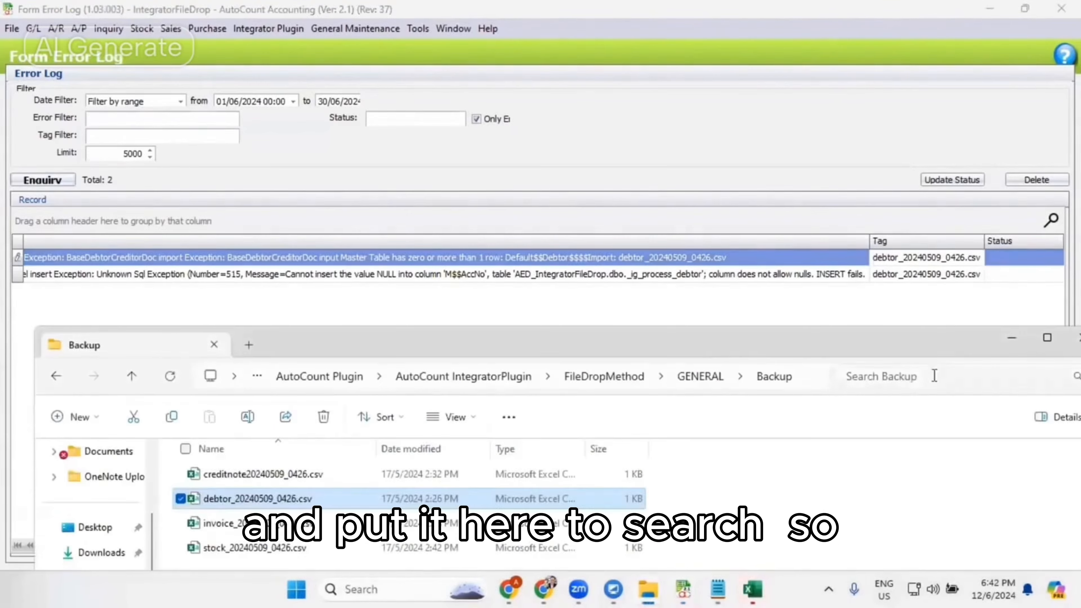
pyautogui.click(928, 370)
pyautogui.hotkey('ctrl', 'v')
pyautogui.moveTo(856, 344); pyautogui.dragTo(798, 222)
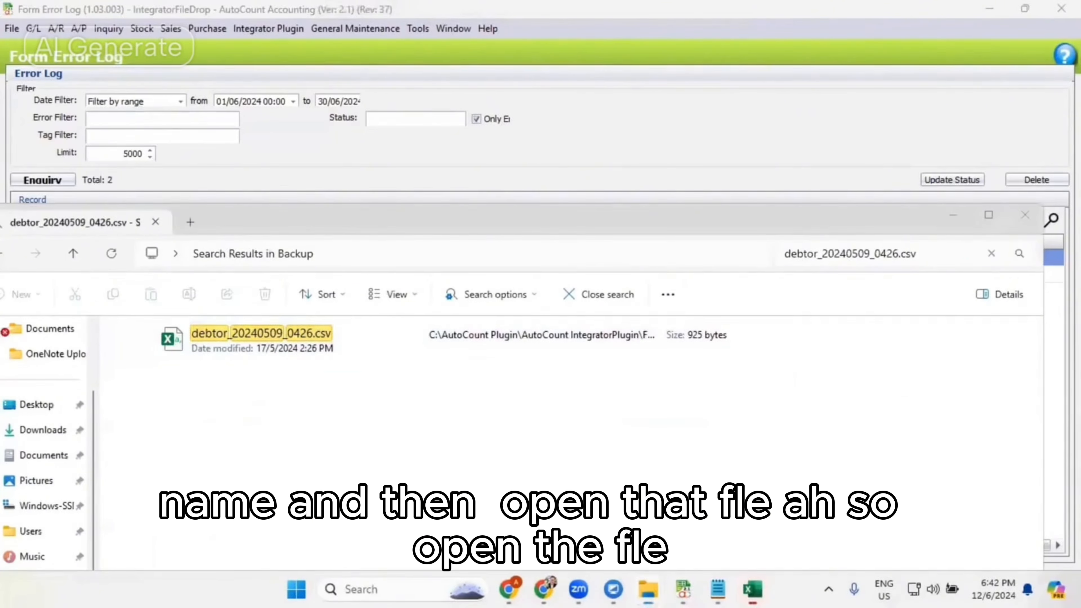
pyautogui.doubleClick(261, 334)
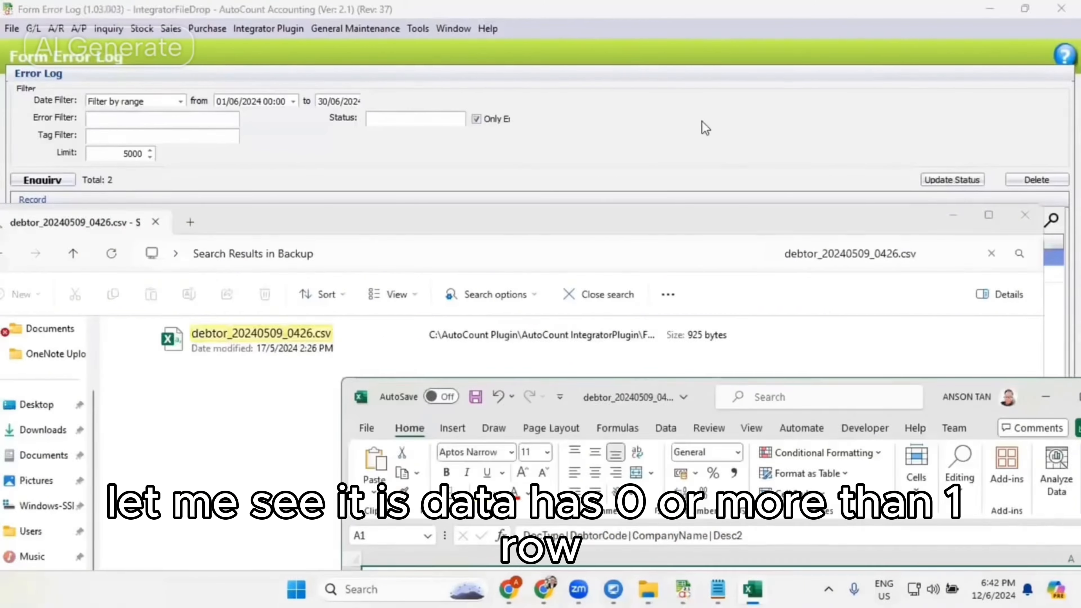
# - Examine both error descriptions in the log and compare them with the rows of the debtor file in Excel
pyautogui.click(702, 126)
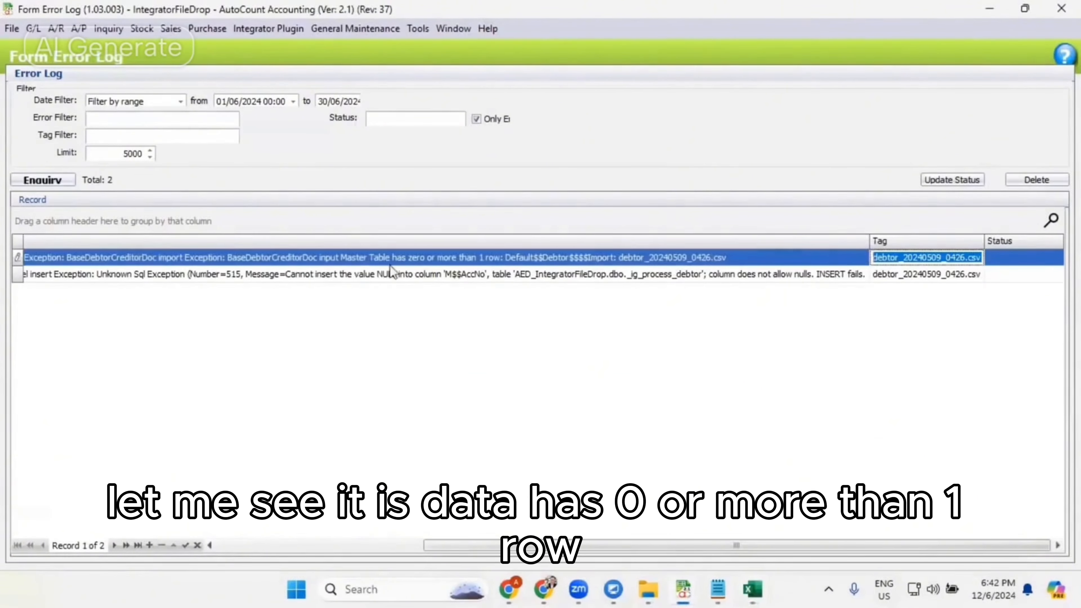
pyautogui.click(554, 257)
pyautogui.moveTo(553, 258); pyautogui.dragTo(672, 258)
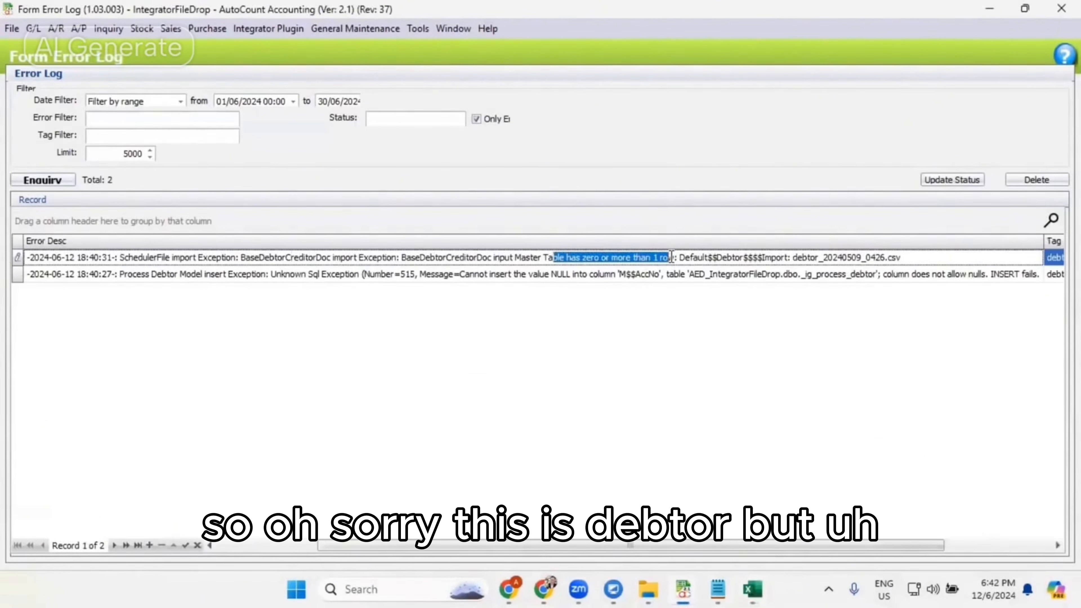
pyautogui.click(752, 589)
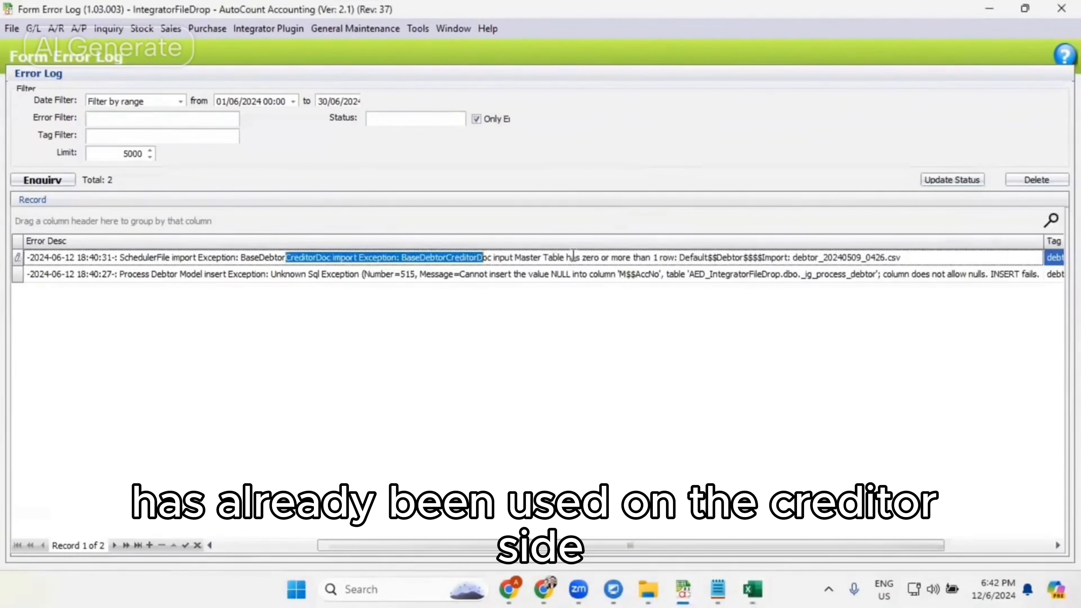
pyautogui.click(524, 281)
pyautogui.moveTo(149, 275); pyautogui.dragTo(888, 303)
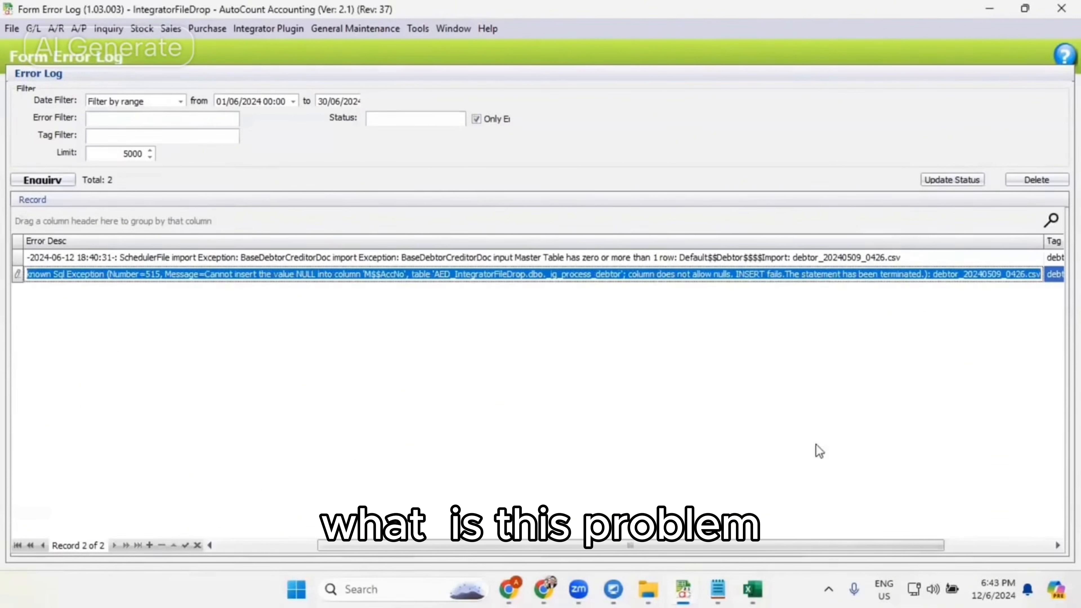
pyautogui.moveTo(749, 588)
pyautogui.click(824, 464)
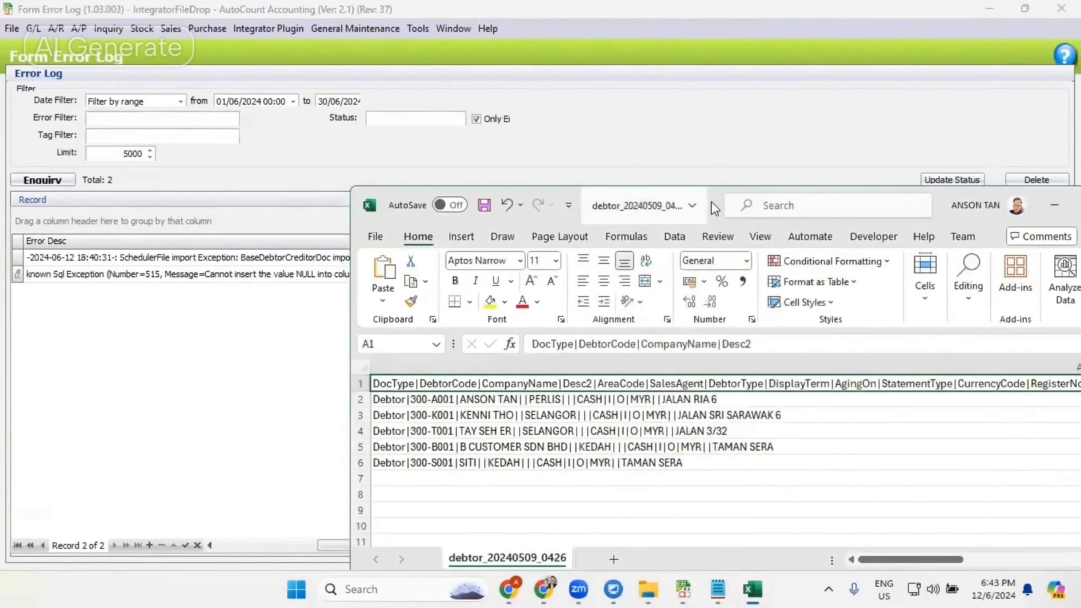
pyautogui.moveTo(715, 208); pyautogui.dragTo(1080, 209)
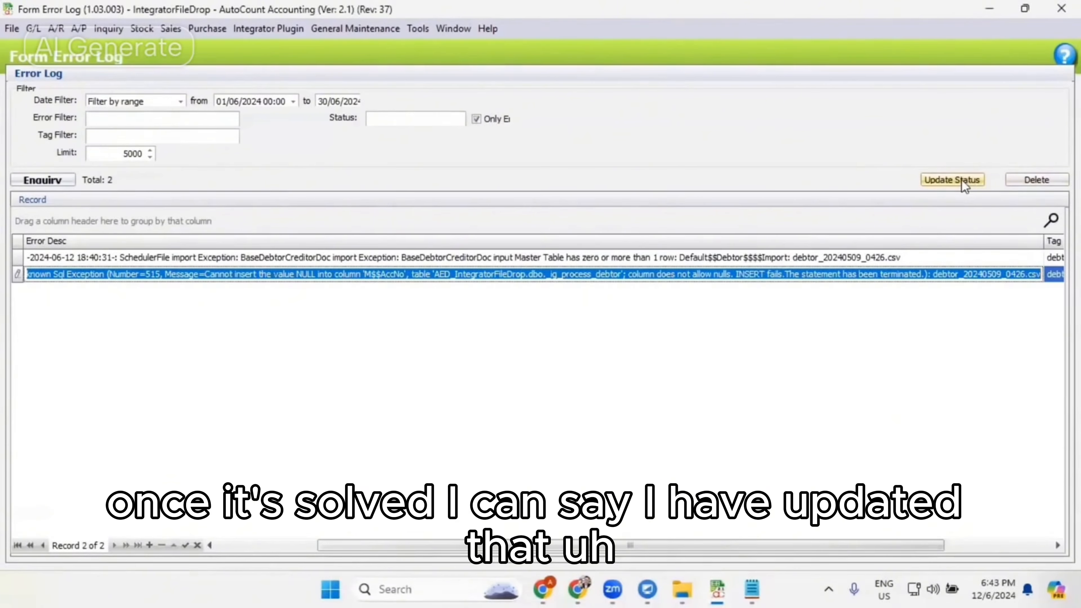
# - Delete the records from the error log, entering the permission passcode to authorise it
pyautogui.click(971, 181)
pyautogui.press('Escape')
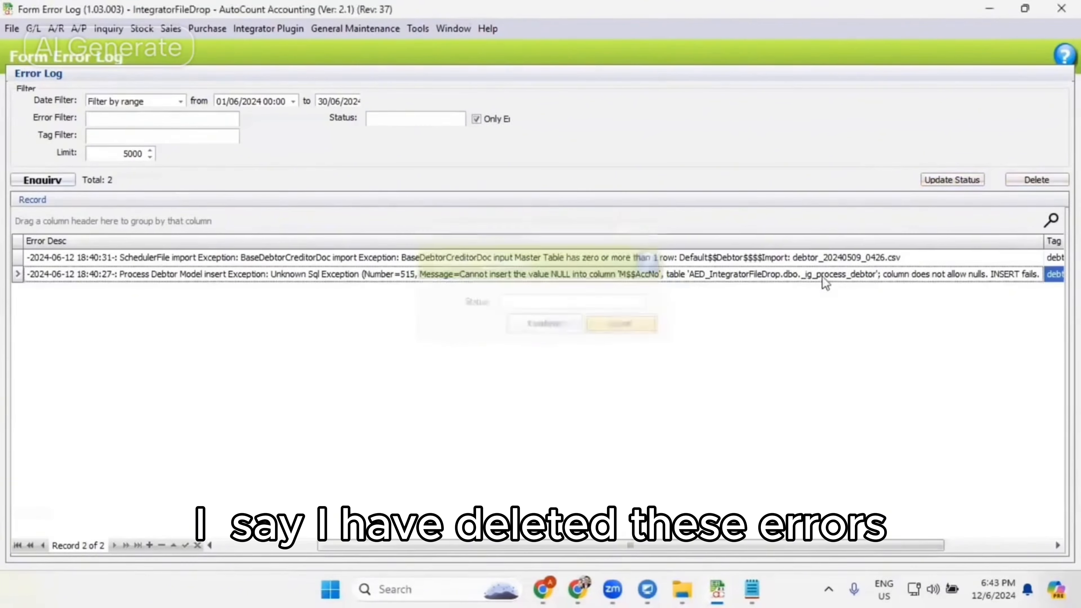
pyautogui.click(1037, 180)
pyautogui.click(497, 314)
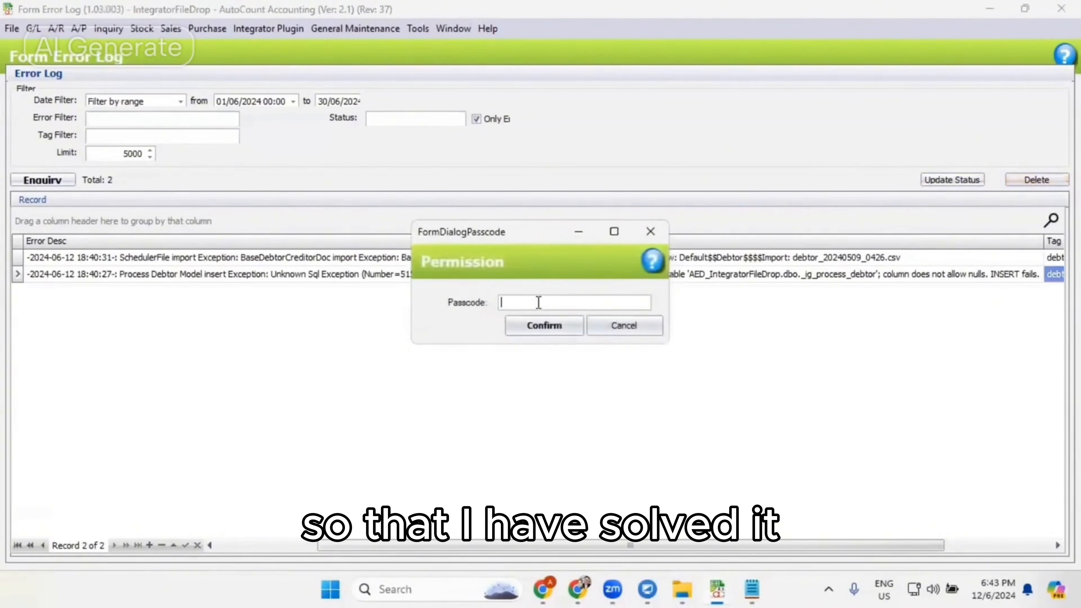
pyautogui.write('***')
pyautogui.press('Return')
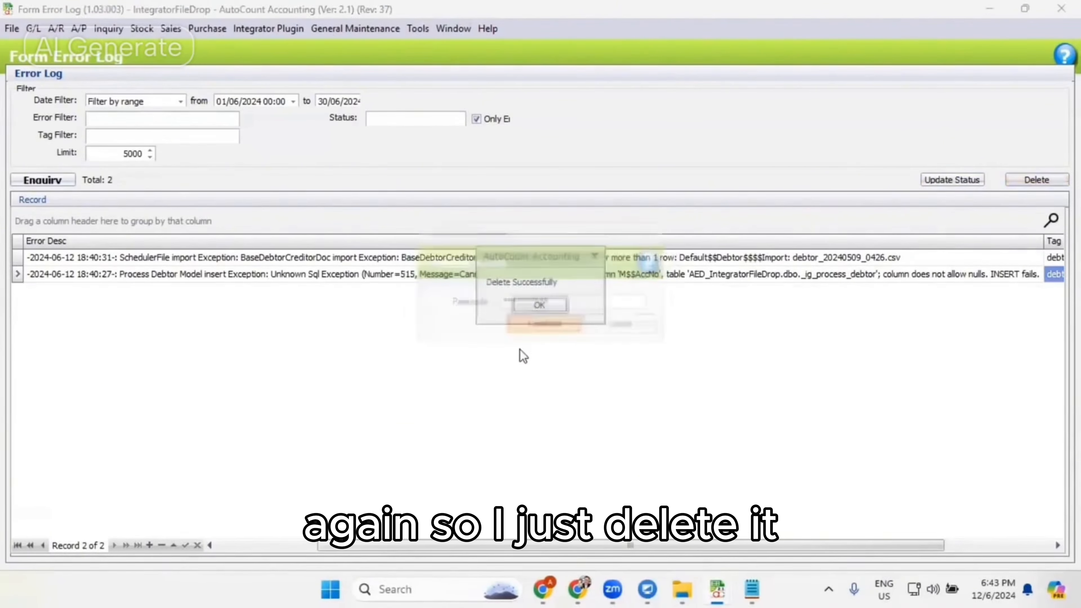
pyautogui.click(545, 307)
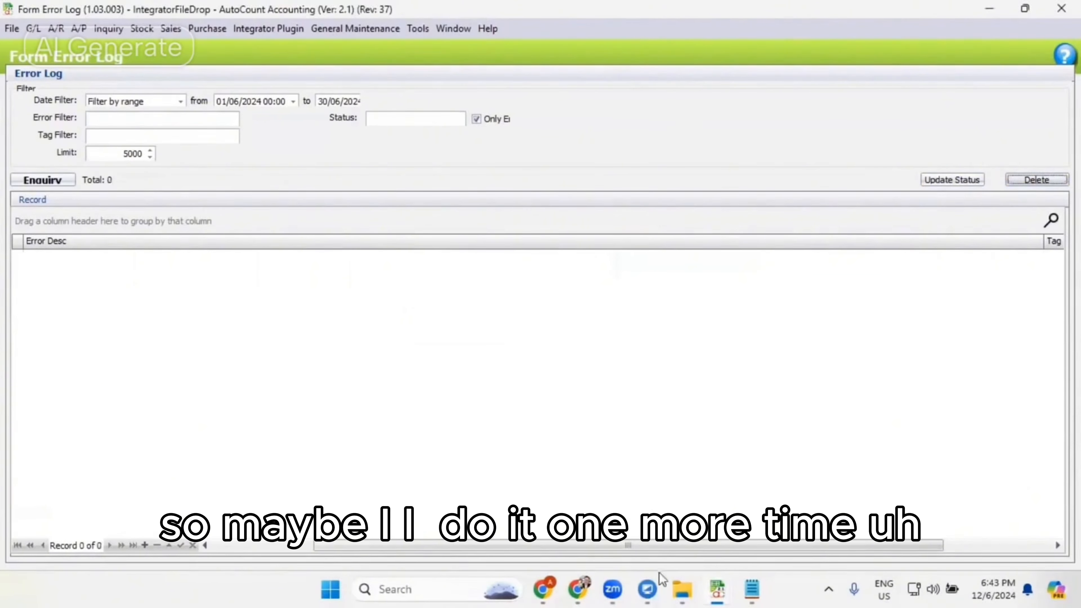
# - Switch to File Explorer, return to the Backup folder and open invoice_20240509_0426.csv in Excel
pyautogui.moveTo(682, 590)
pyautogui.click(758, 511)
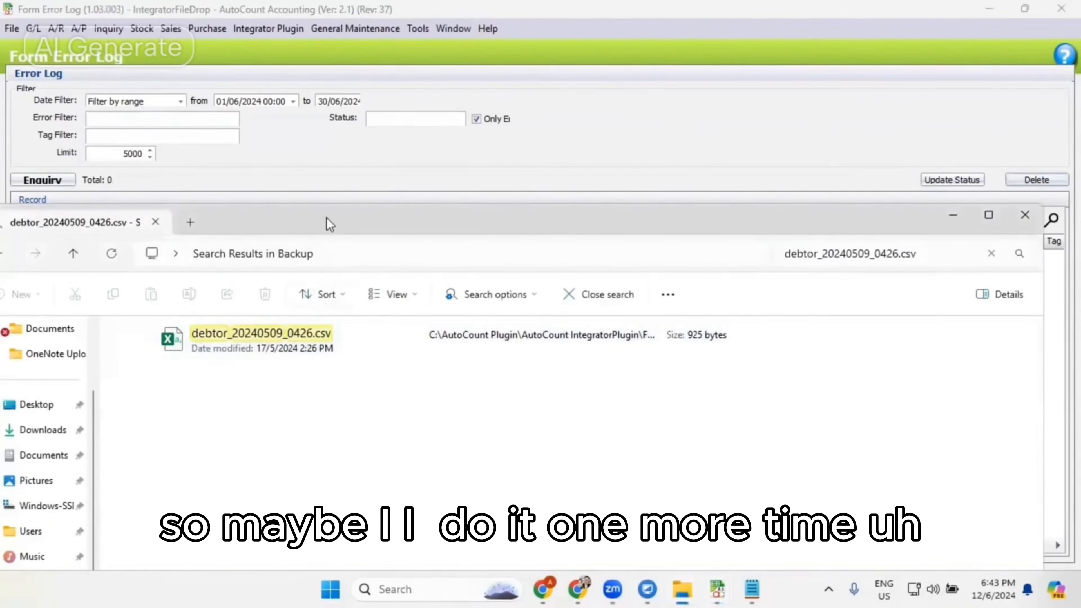
pyautogui.moveTo(330, 223); pyautogui.dragTo(387, 203)
pyautogui.click(54, 233)
pyautogui.click(276, 380)
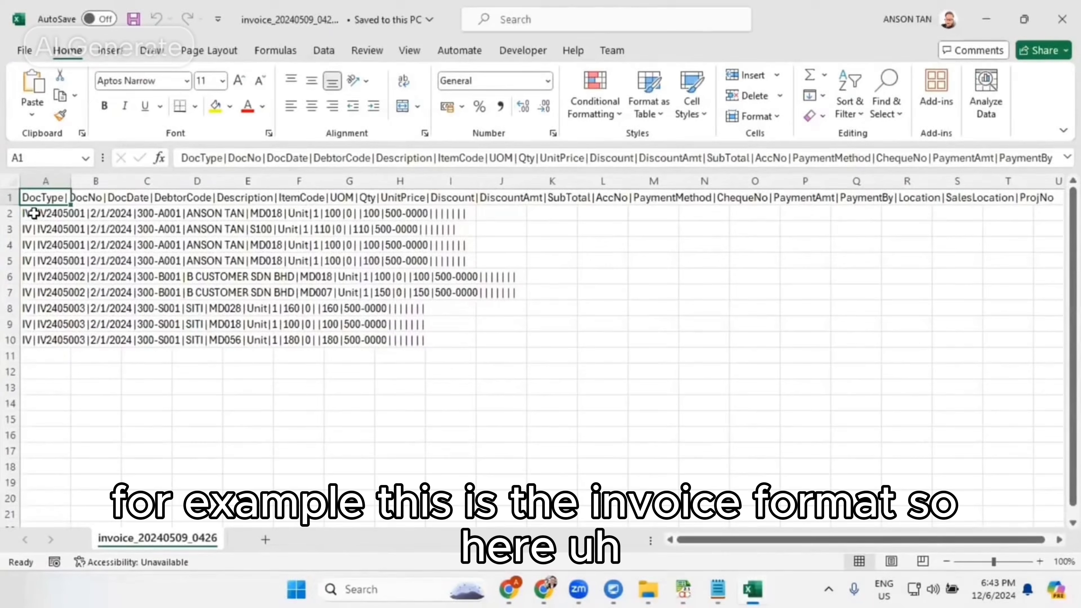
# - Replace the DocDate with AAA in rows 5 and 6, for invoices IV2405001 and IV2405002
pyautogui.click(34, 213)
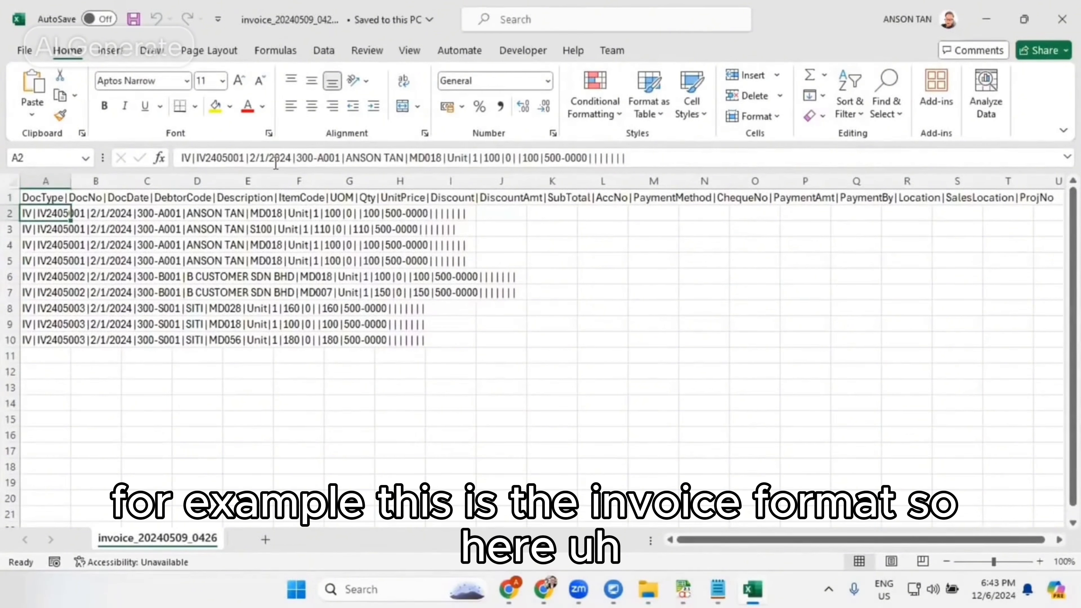
pyautogui.click(64, 275)
pyautogui.click(45, 293)
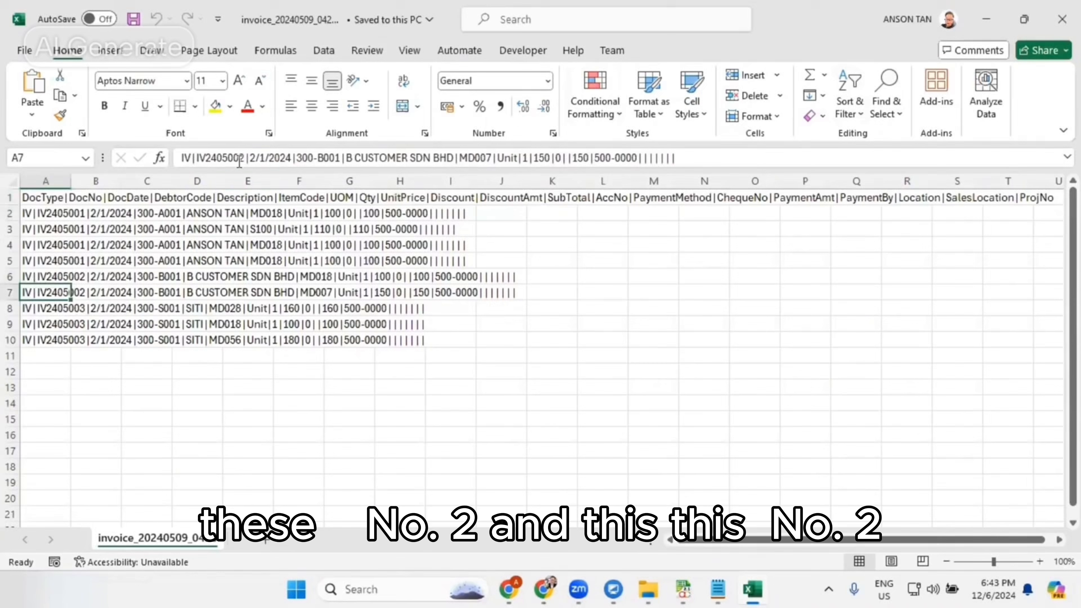
pyautogui.click(89, 274)
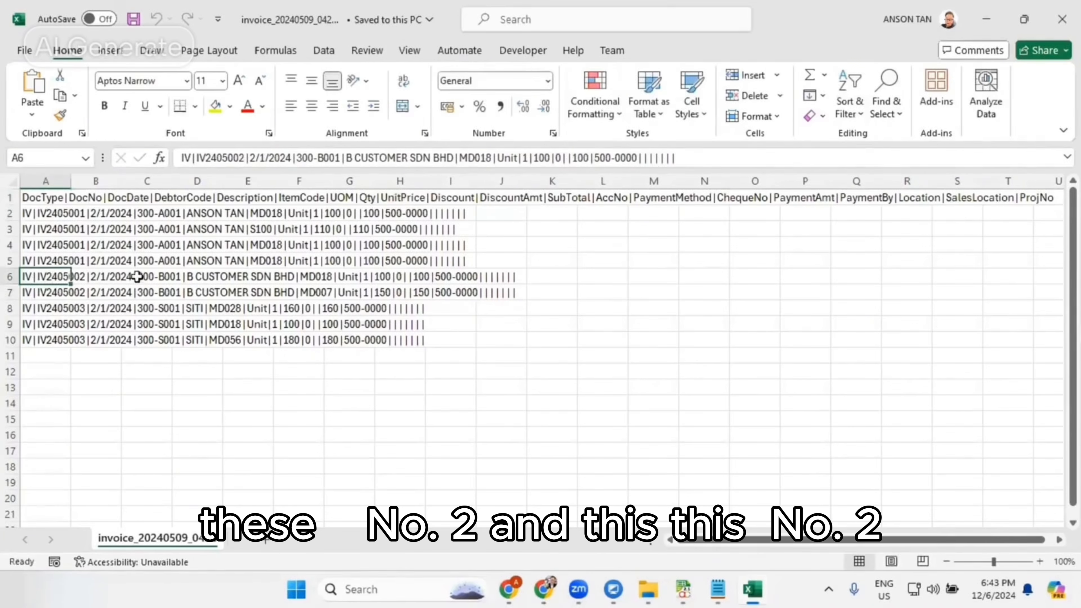
pyautogui.moveTo(292, 158); pyautogui.dragTo(251, 158)
pyautogui.write('AAA')
pyautogui.press('Return')
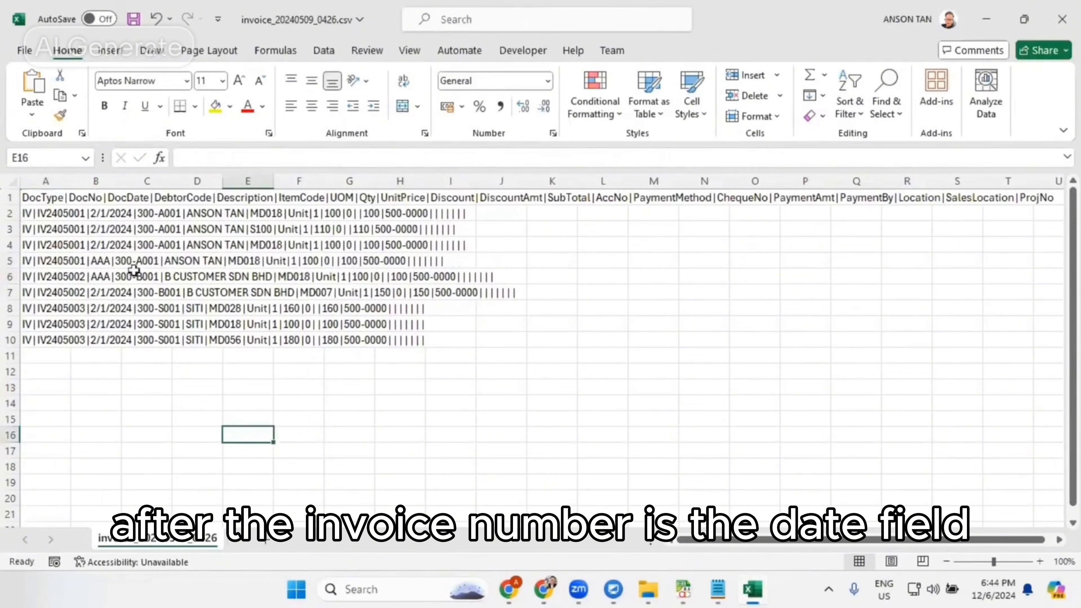
# - Save and close the edited invoice file, and go to the GENERAL folder in File Explorer
pyautogui.click(133, 19)
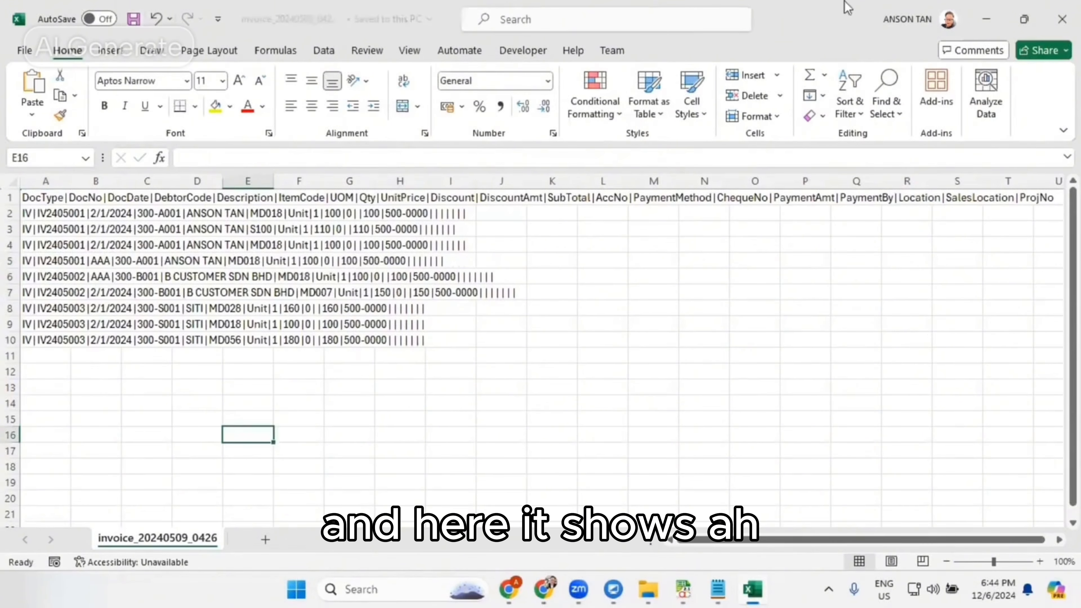
pyautogui.click(1062, 19)
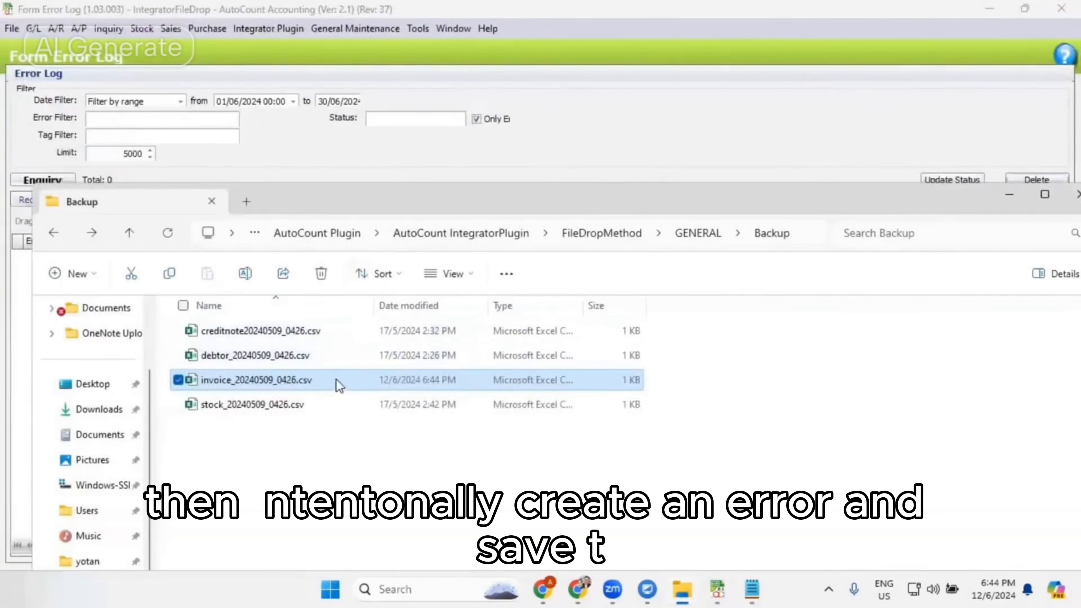
pyautogui.click(706, 236)
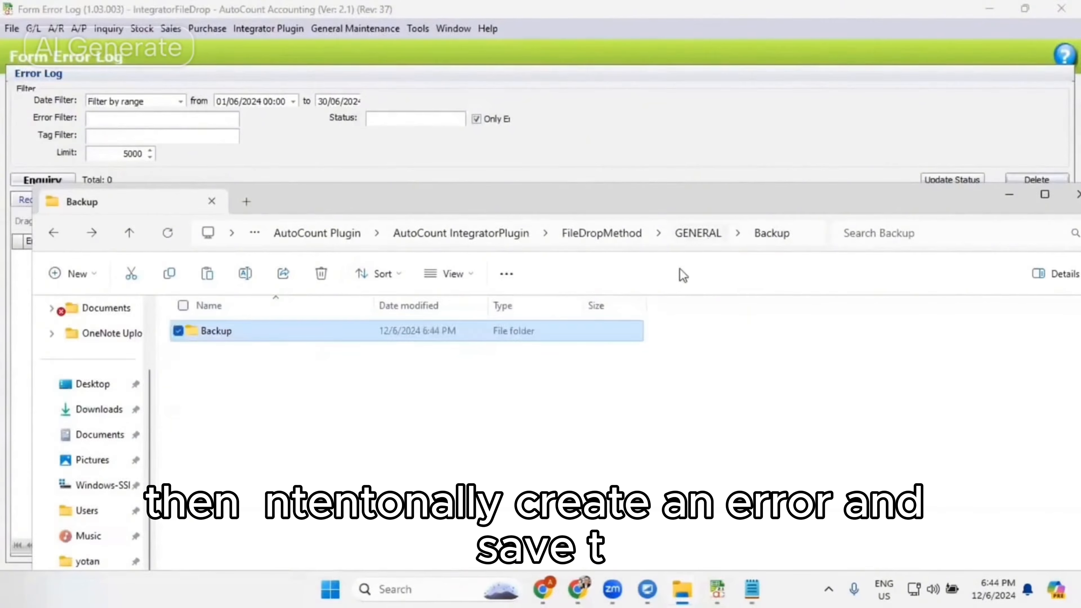
# - Paste the edited invoice_20240509_0426.csv into the GENERAL folder and process it by running and restarting the FileDropIntegration_File scheduler
pyautogui.hotkey('ctrl', 'v')
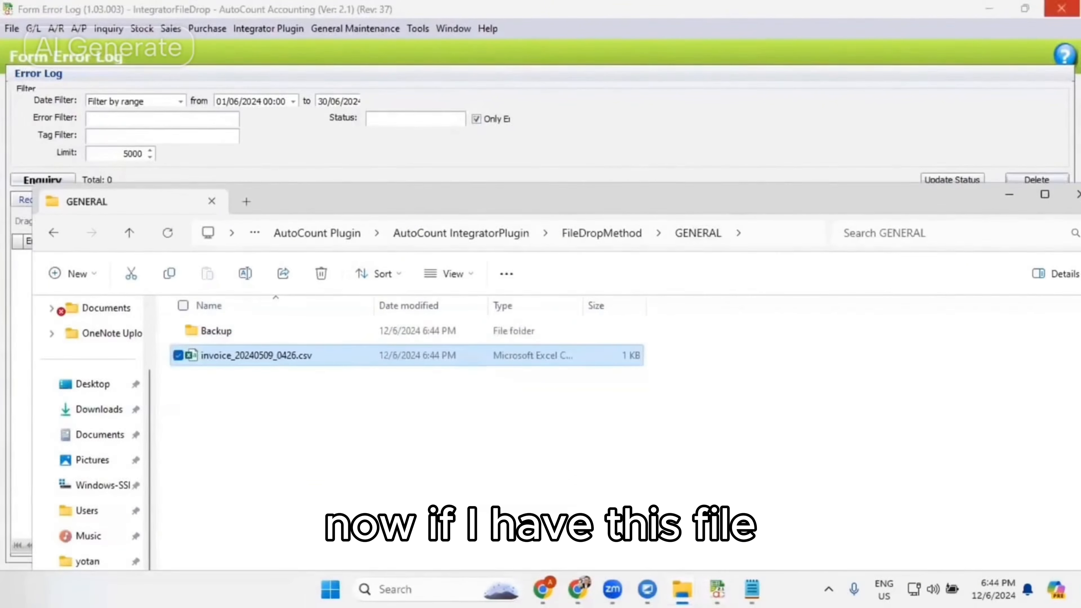
pyautogui.click(1062, 9)
pyautogui.click(788, 128)
pyautogui.click(1021, 109)
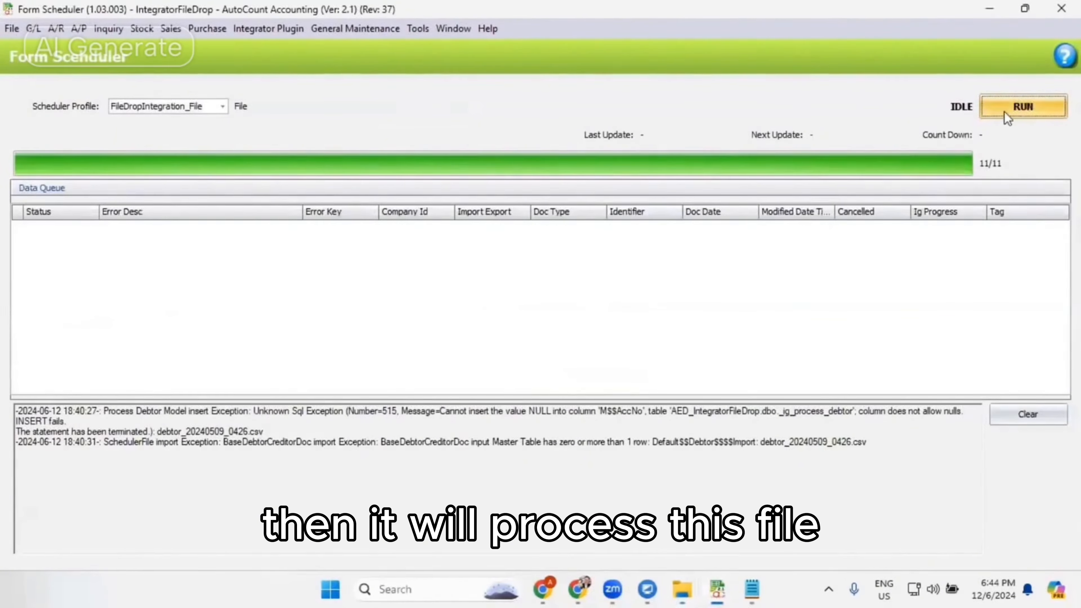
pyautogui.click(1019, 109)
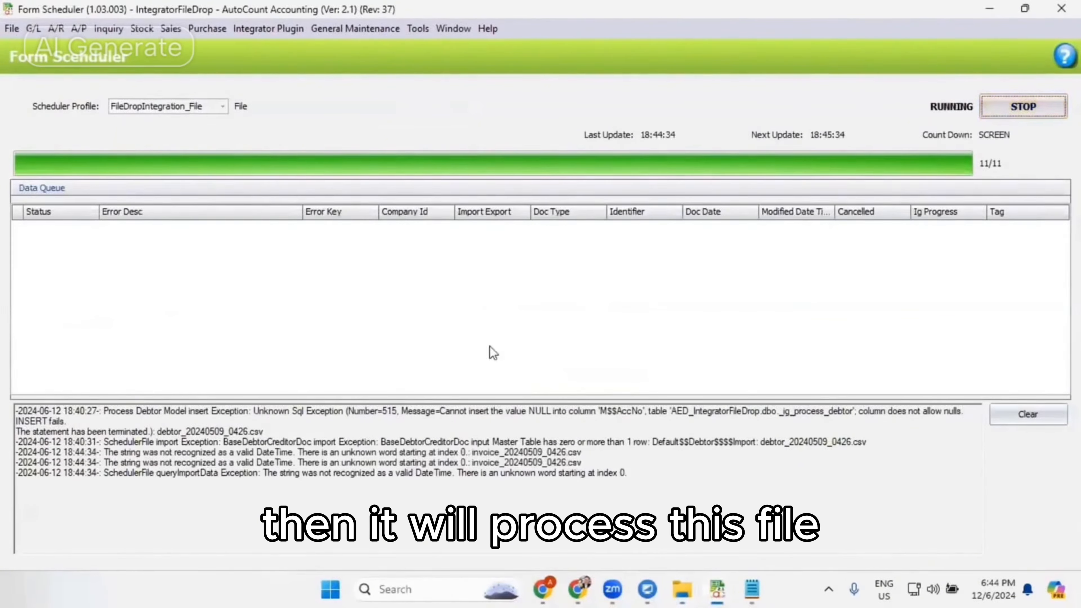
pyautogui.click(1030, 112)
pyautogui.click(1031, 113)
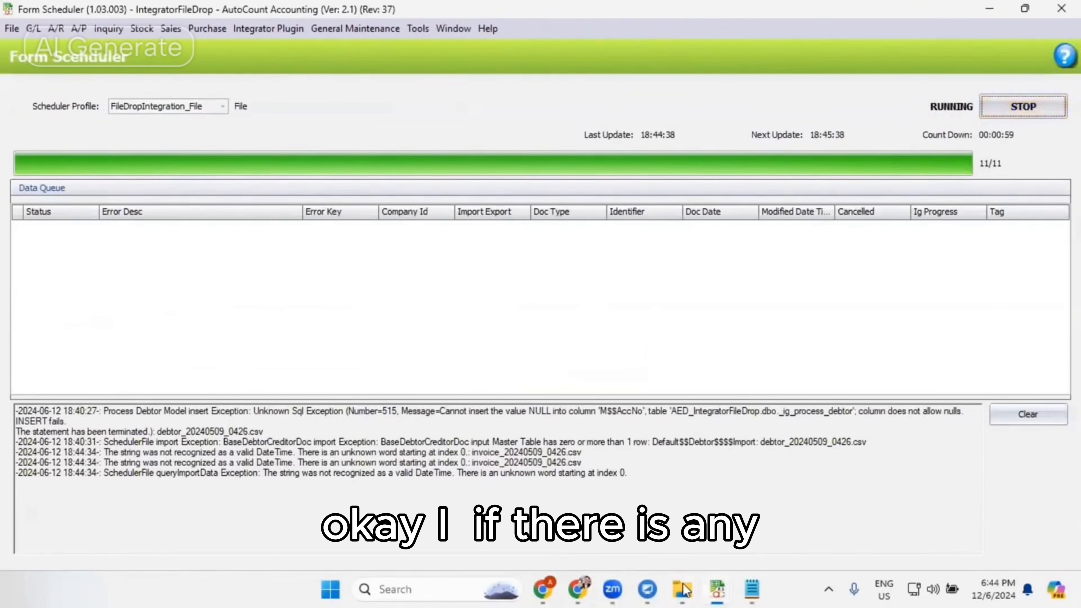
# - Paste the faulty invoice file into the GENERAL folder again, and restart the scheduler to capture its import errors
pyautogui.moveTo(683, 589)
pyautogui.click(766, 489)
pyautogui.click(692, 239)
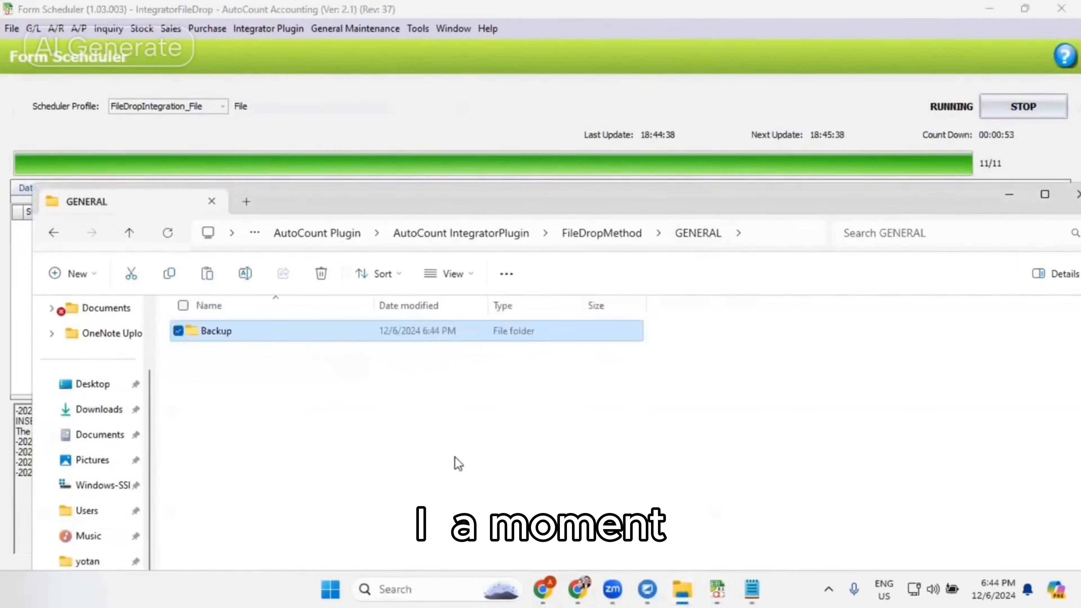
pyautogui.hotkey('ctrl', 'v')
pyautogui.click(797, 109)
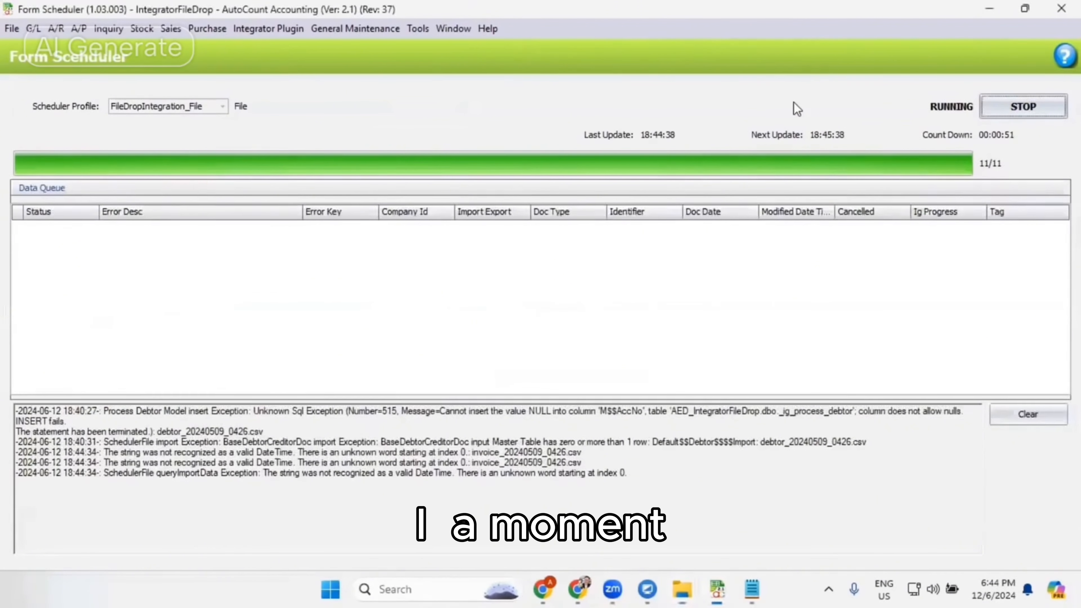
pyautogui.click(1024, 107)
pyautogui.click(1024, 106)
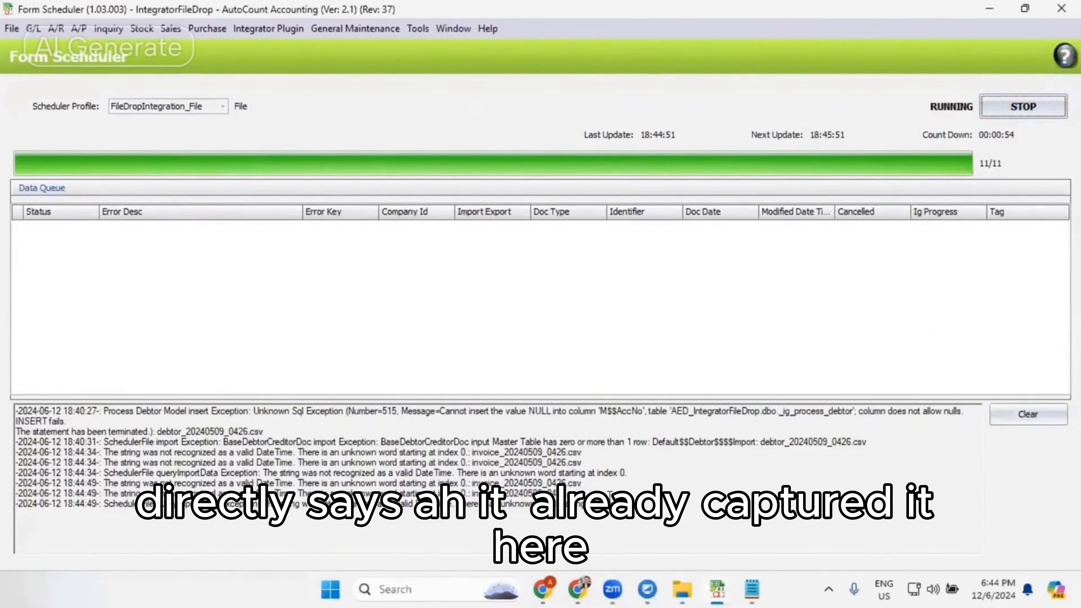
pyautogui.moveTo(558, 493); pyautogui.dragTo(13, 488)
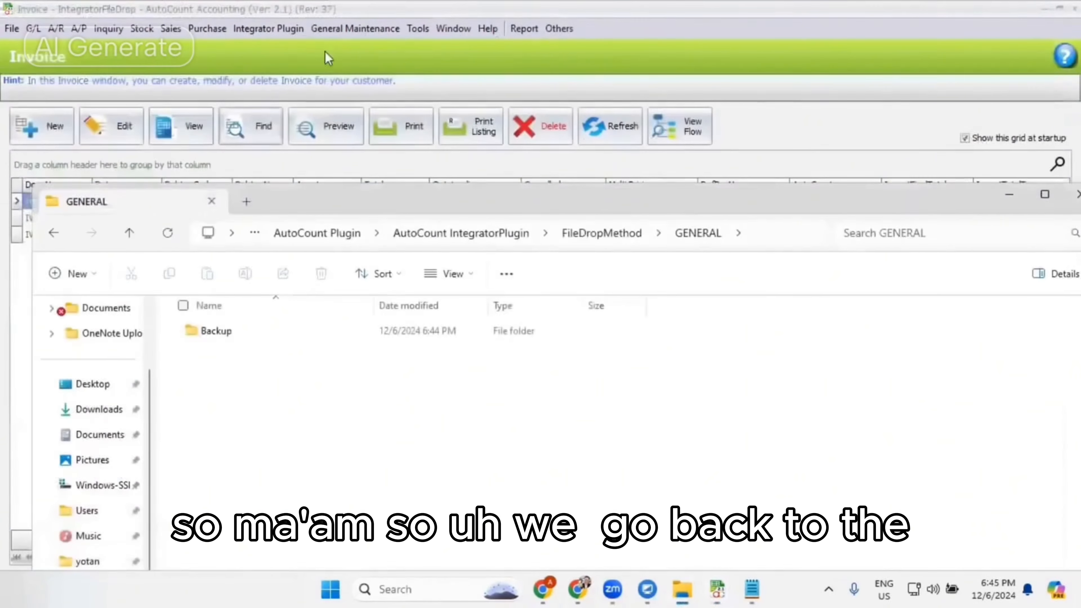
# - Open the Integrator Plugin's Error Log, query its records and copy the invoice file name from the Tag of record 24
pyautogui.click(266, 29)
pyautogui.click(250, 183)
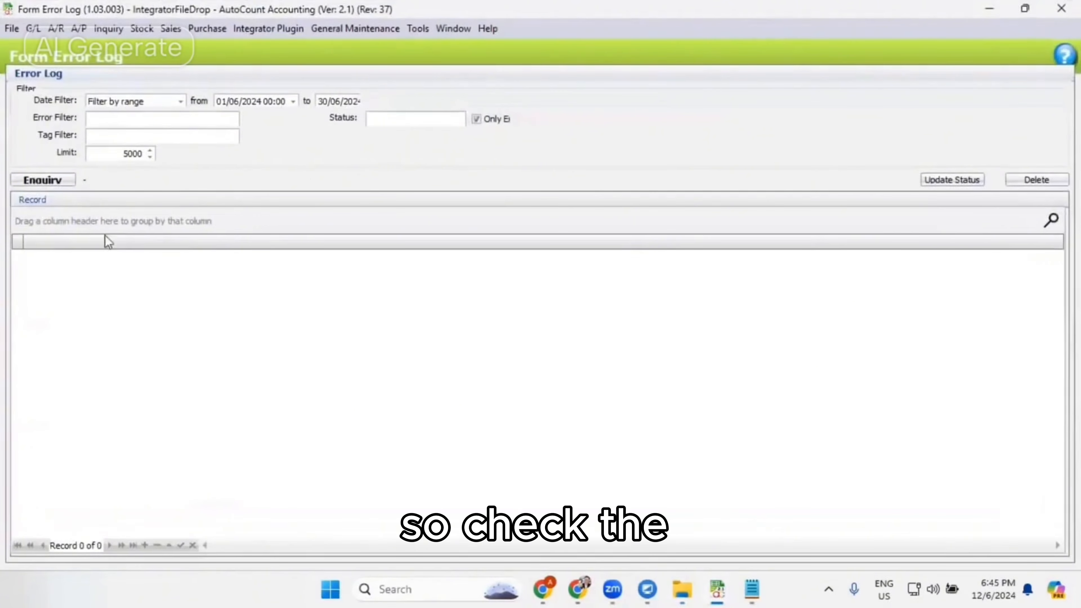
pyautogui.click(68, 183)
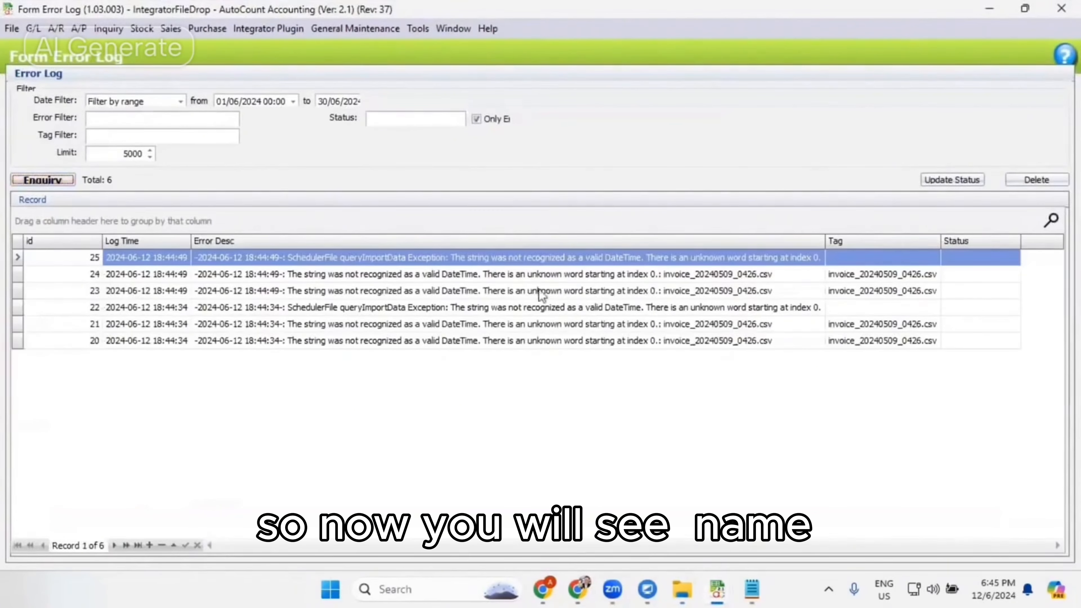
pyautogui.click(866, 276)
pyautogui.hotkey('ctrl', 'c')
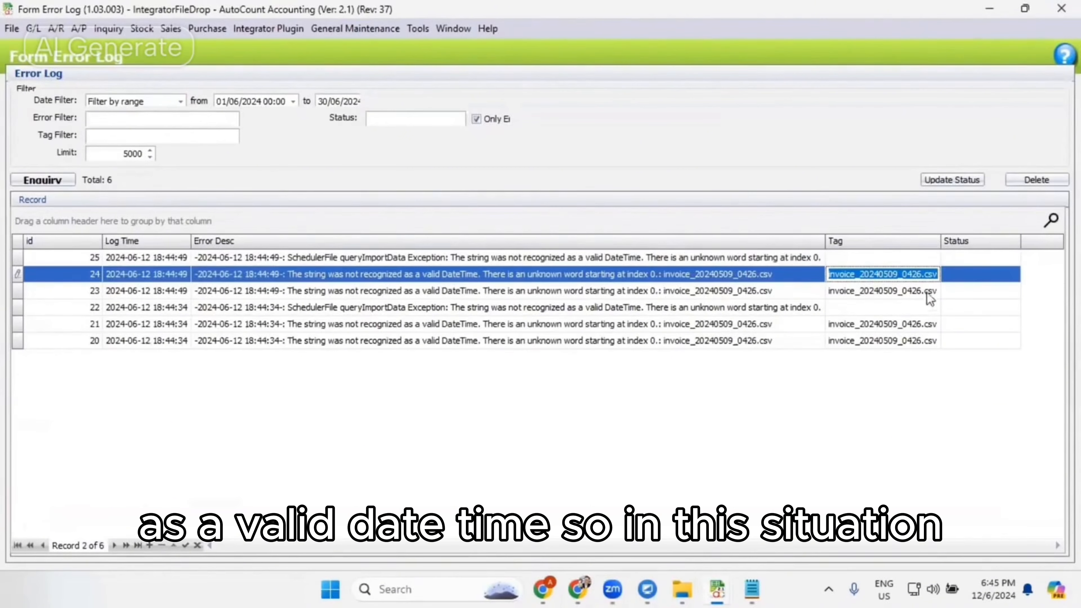
# - Switch to File Explorer, search the Backup folder for invoice_20240509_0426.csv and open the file in Excel
pyautogui.click(683, 589)
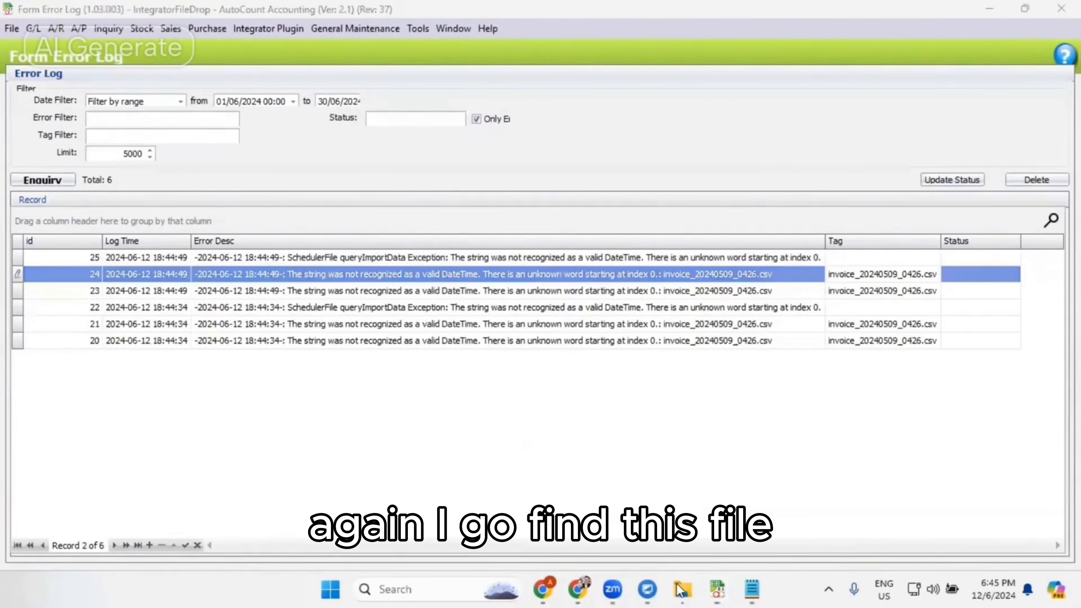
pyautogui.click(724, 490)
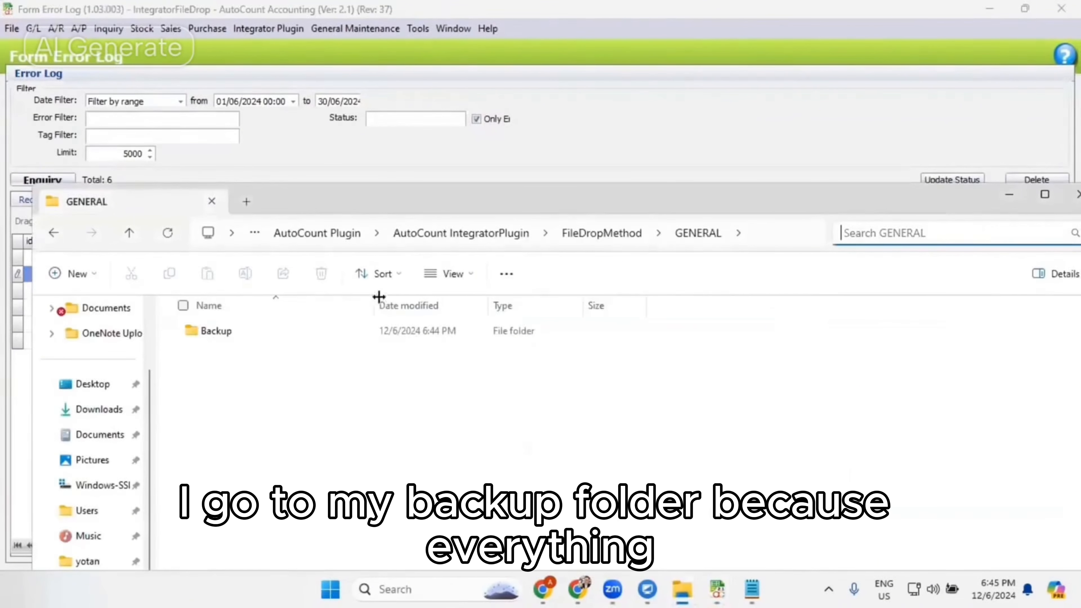
pyautogui.doubleClick(353, 339)
pyautogui.click(877, 232)
pyautogui.hotkey('ctrl', 'v')
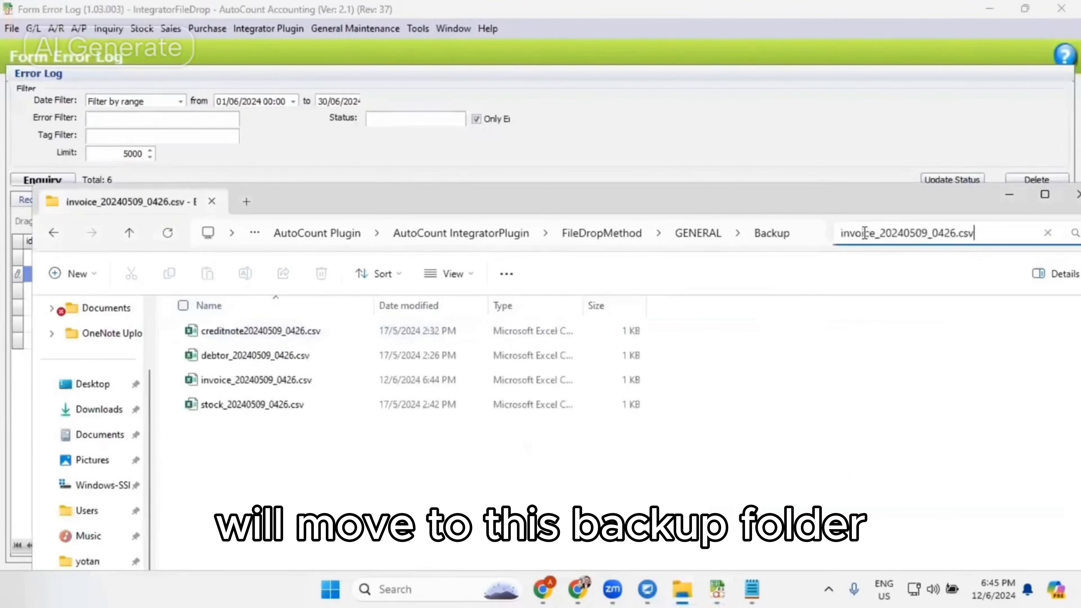
pyautogui.doubleClick(332, 331)
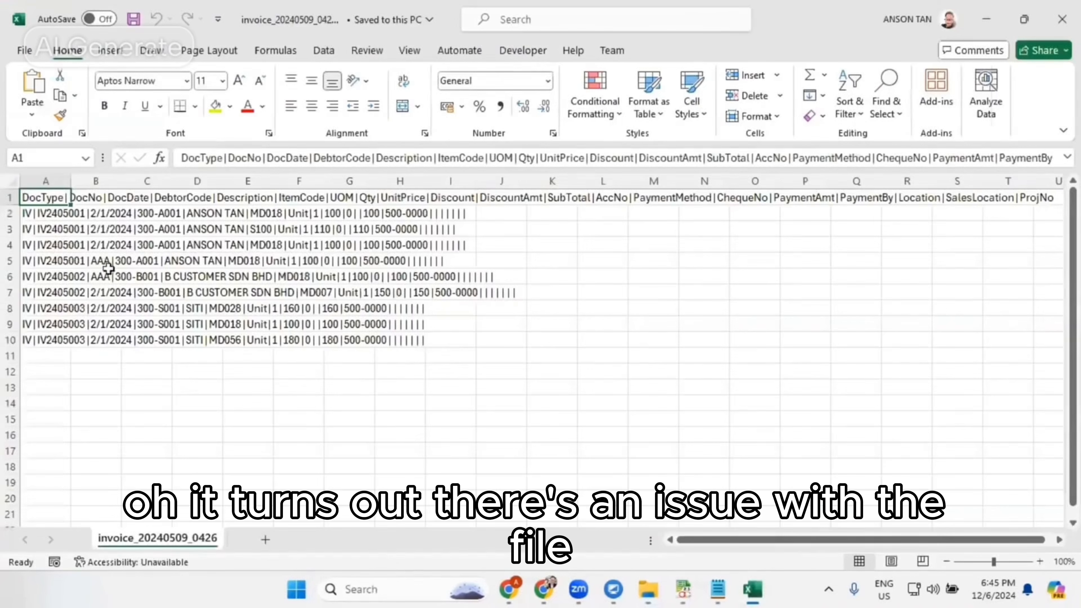
# - Set the DocDate to 2/1/2024 in rows 5 and 6, replacing the AAA entries of invoices IV2405001 and IV2405002
pyautogui.click(29, 262)
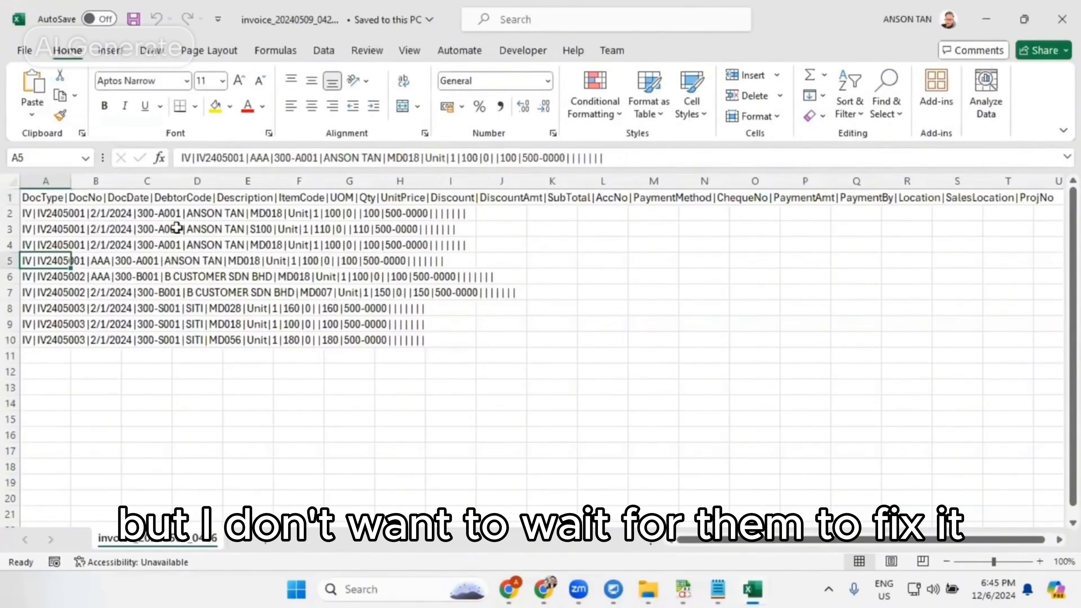
pyautogui.moveTo(270, 158); pyautogui.dragTo(251, 158)
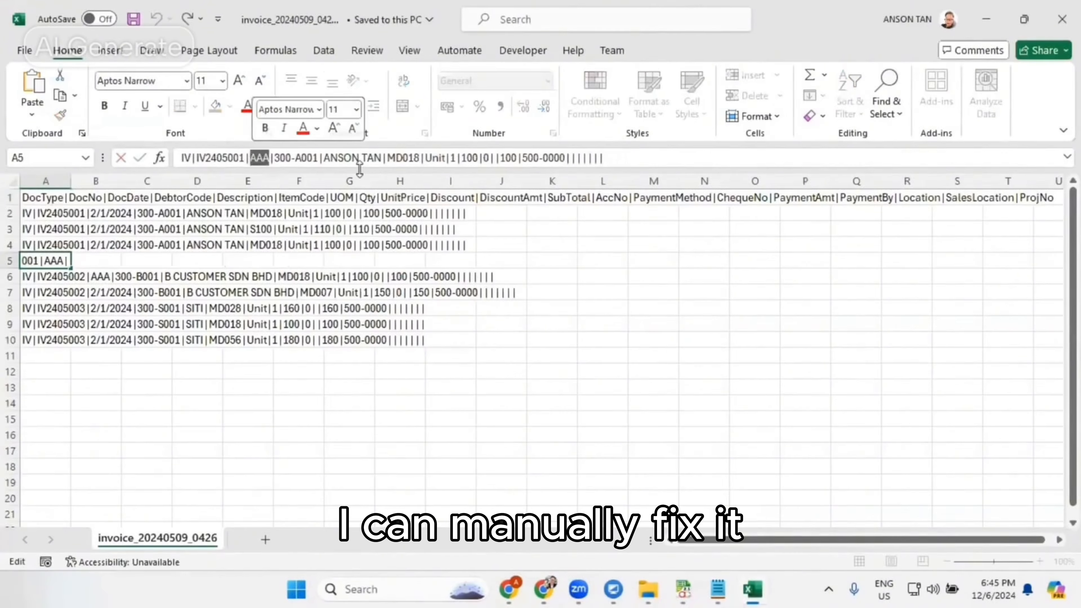
pyautogui.write('2/1/202')
pyautogui.write('4')
pyautogui.press('Return')
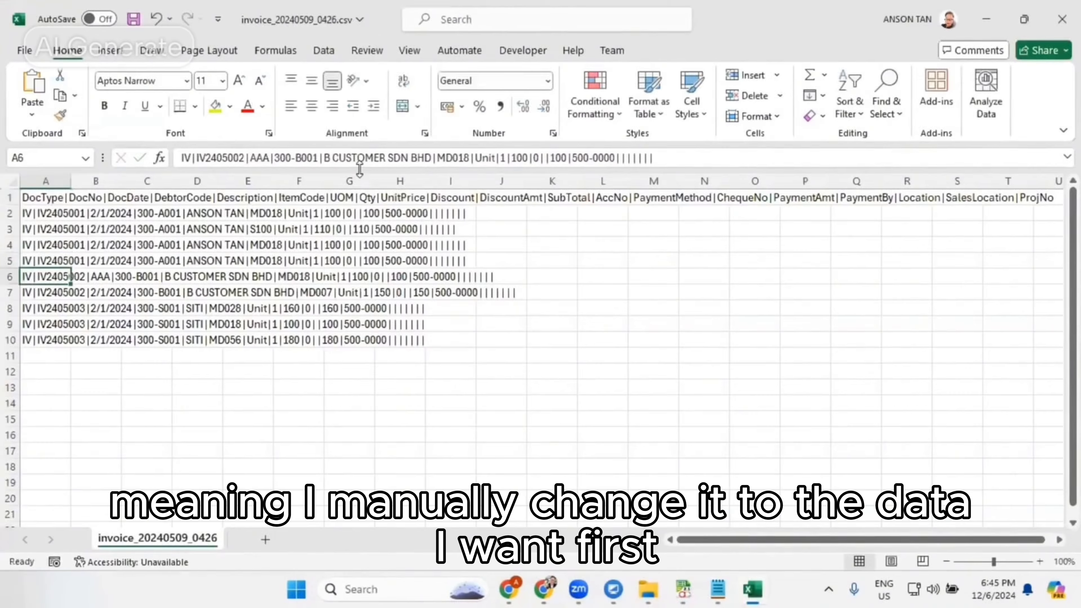
pyautogui.moveTo(273, 158); pyautogui.dragTo(251, 158)
pyautogui.write('2/1/20')
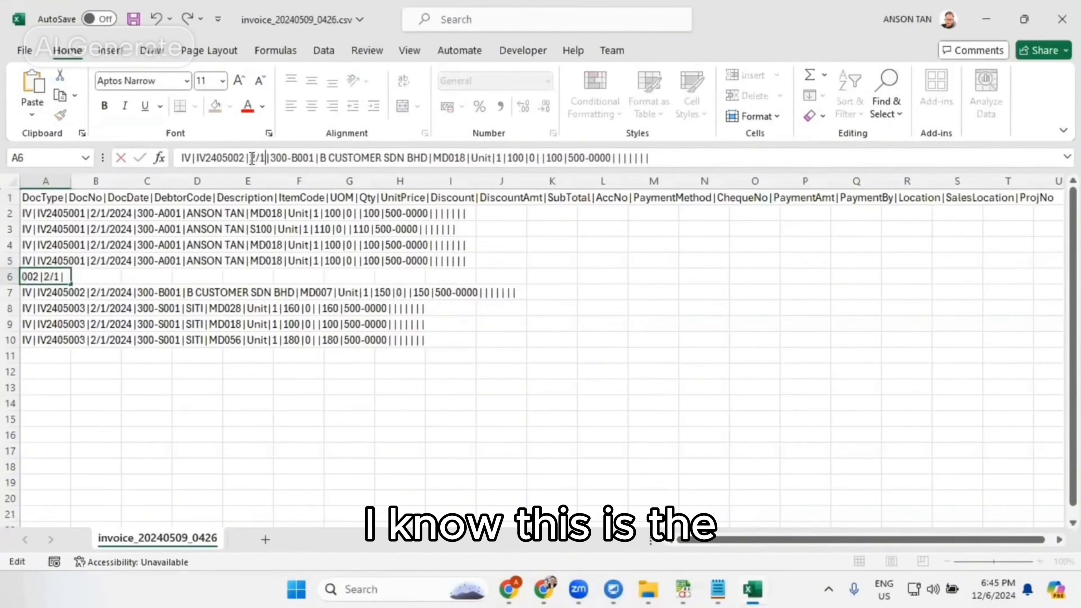
pyautogui.write('24')
pyautogui.press('Return')
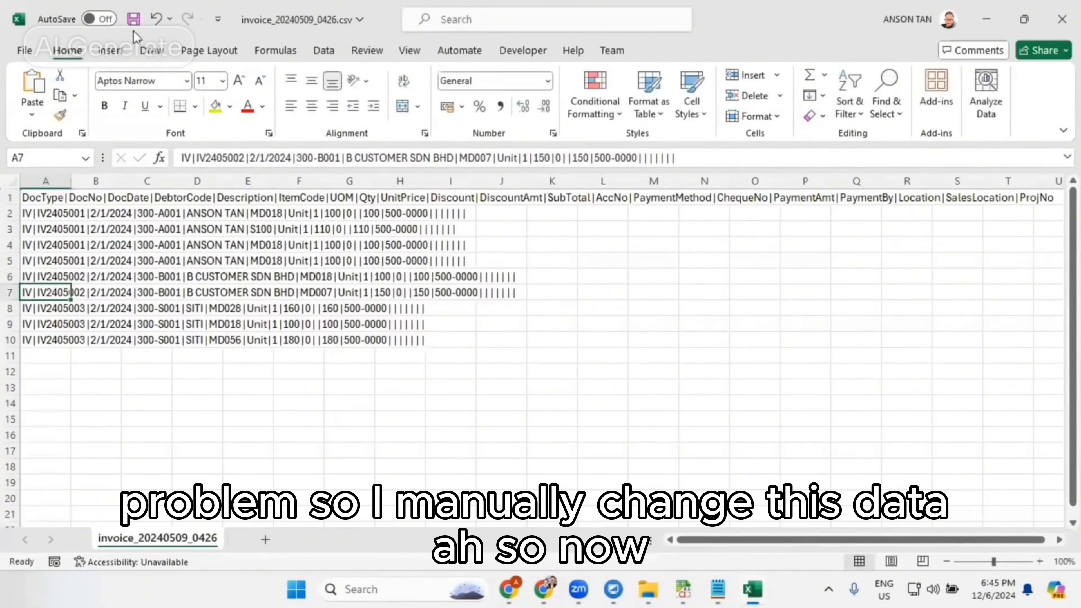
# - Save the corrected invoice CSV file and close Excel
pyautogui.click(133, 19)
pyautogui.click(651, 324)
pyautogui.click(1062, 19)
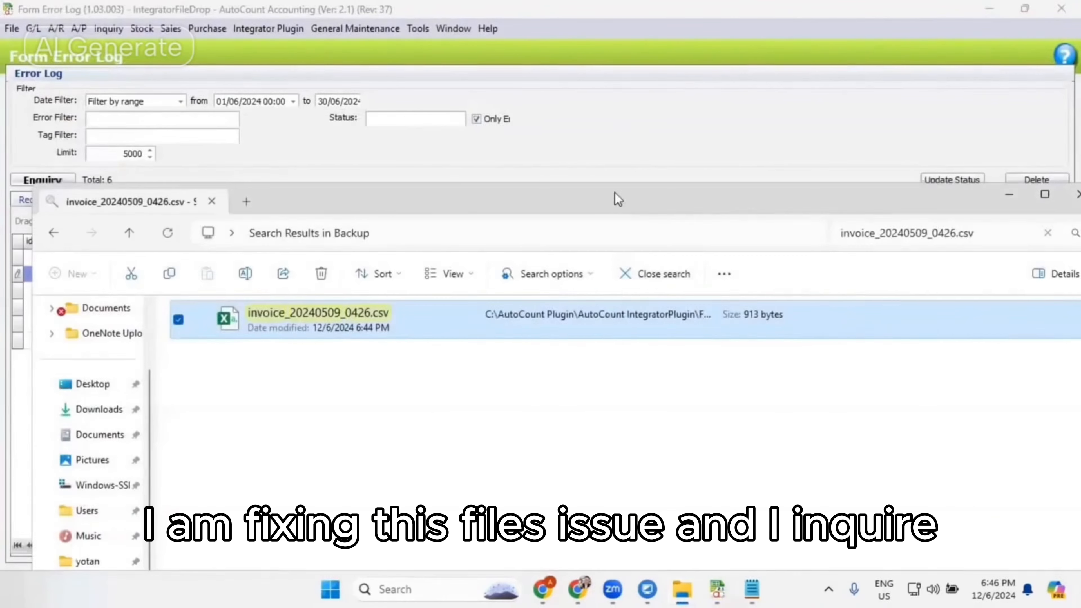
# - Return to the Error Log and filter its records by the tag invoice_20240509_0426.csv
pyautogui.hotkey('alt', 'F4')
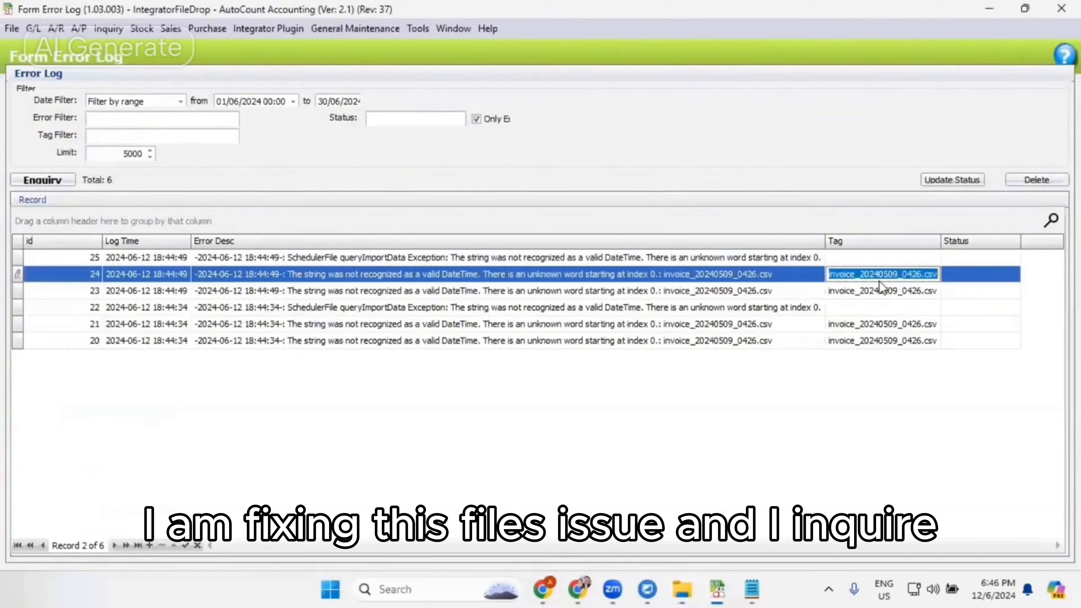
pyautogui.click(169, 136)
pyautogui.write('invoice_20240509_0426.csv')
pyautogui.click(42, 180)
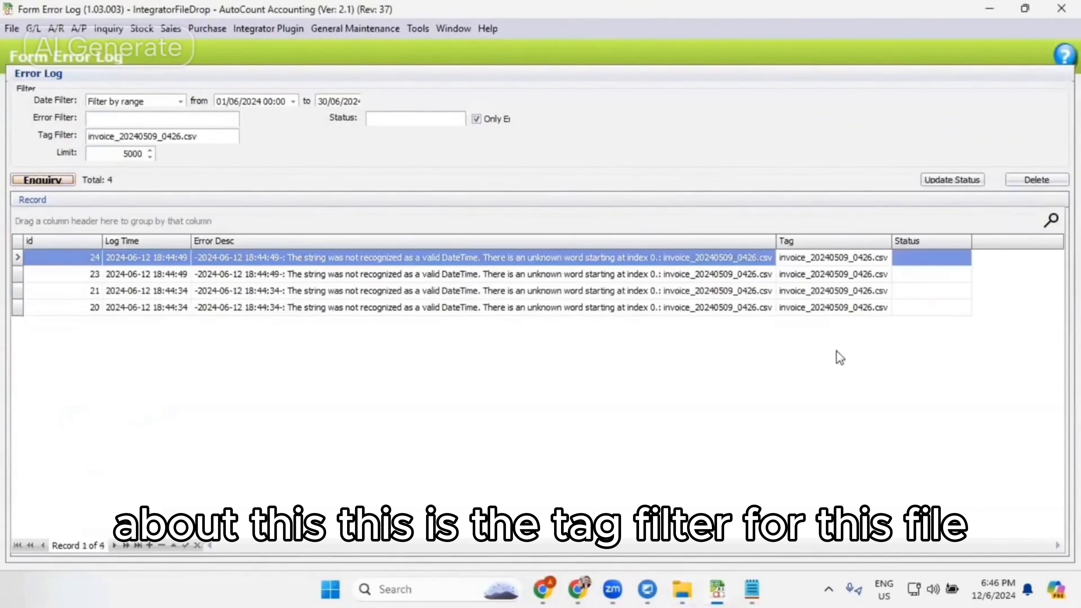
pyautogui.moveTo(215, 136); pyautogui.dragTo(8, 128)
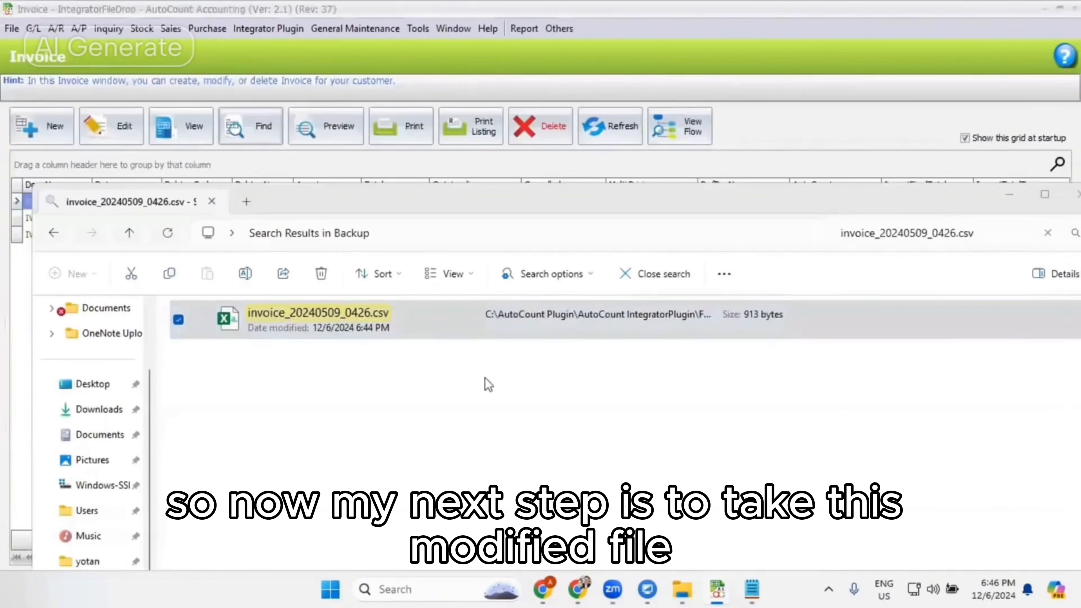
# - Move the corrected invoice_20240509_0426.csv from the Backup folder into the GENERAL folder
pyautogui.click(366, 331)
pyautogui.click(54, 232)
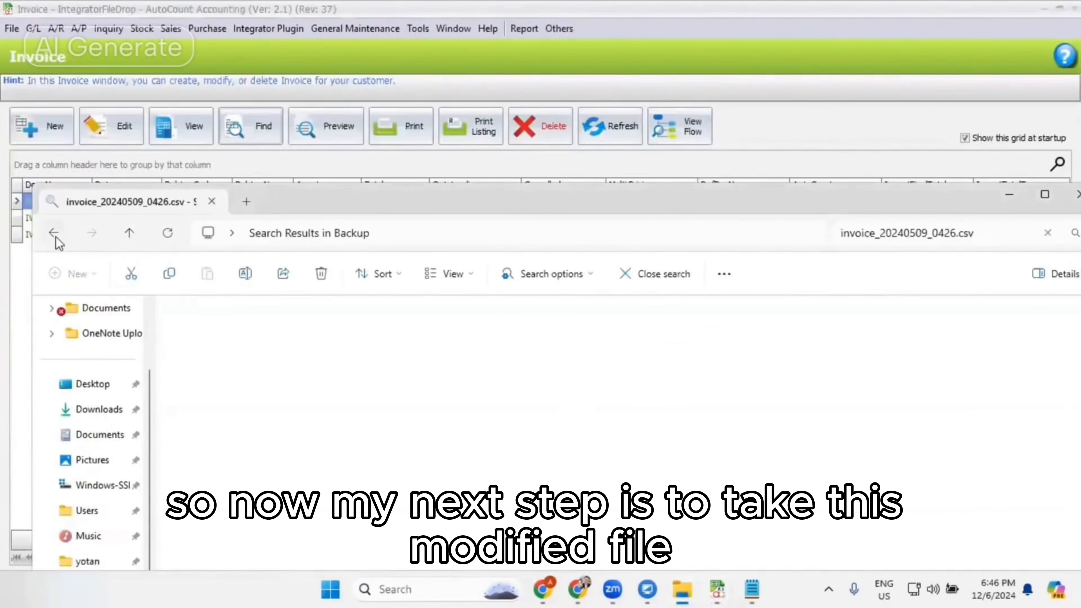
pyautogui.click(698, 233)
pyautogui.hotkey('ctrl', 'v')
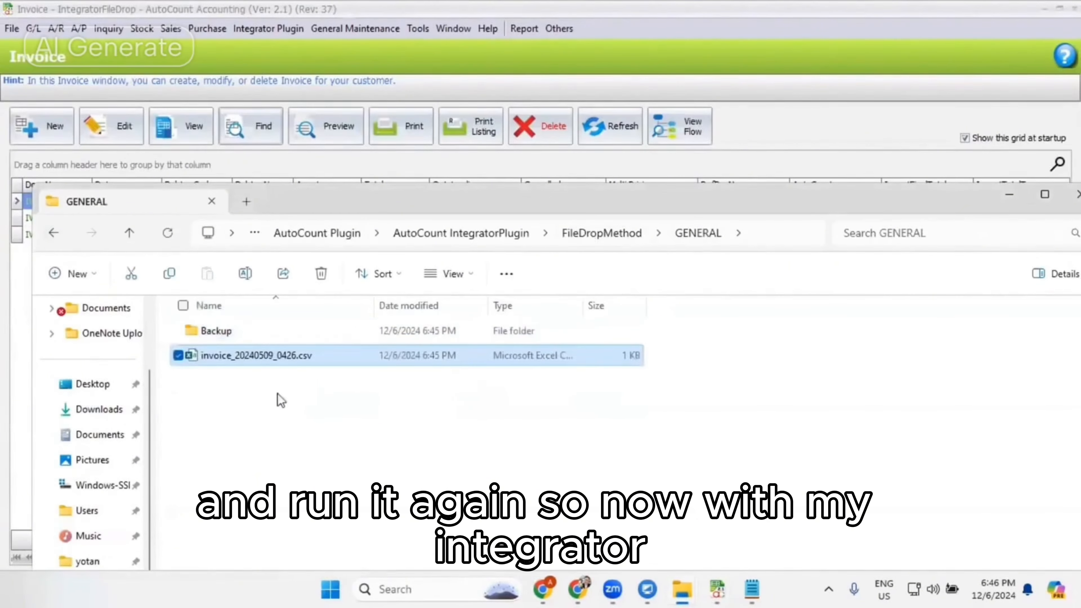
# - Switch to AutoCount Accounting, open the On Screen Scheduler and run it to import the corrected invoice file
pyautogui.moveTo(717, 588)
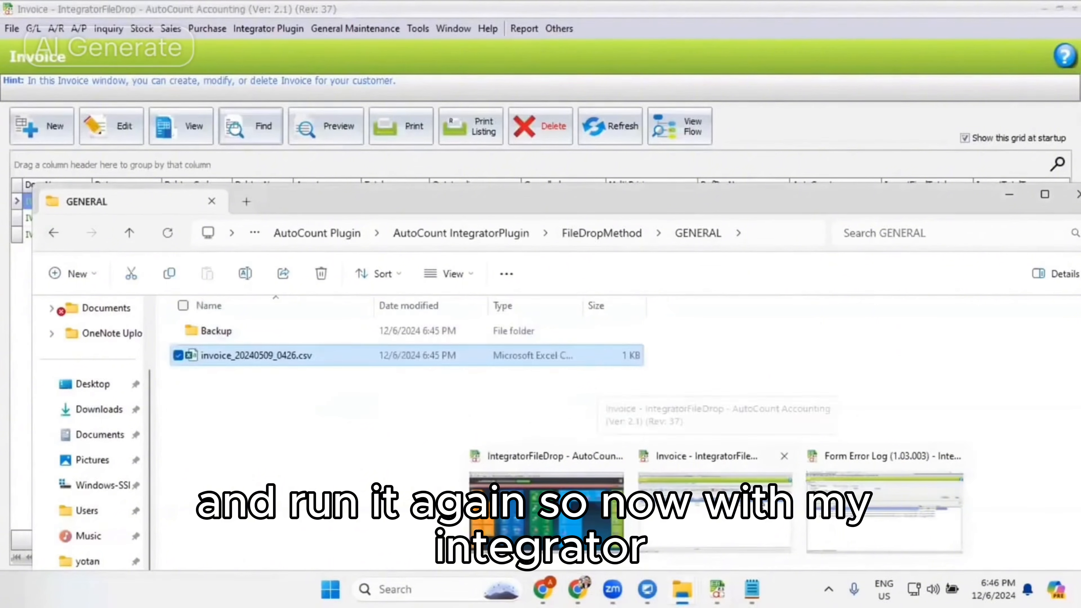
pyautogui.click(731, 502)
pyautogui.click(263, 28)
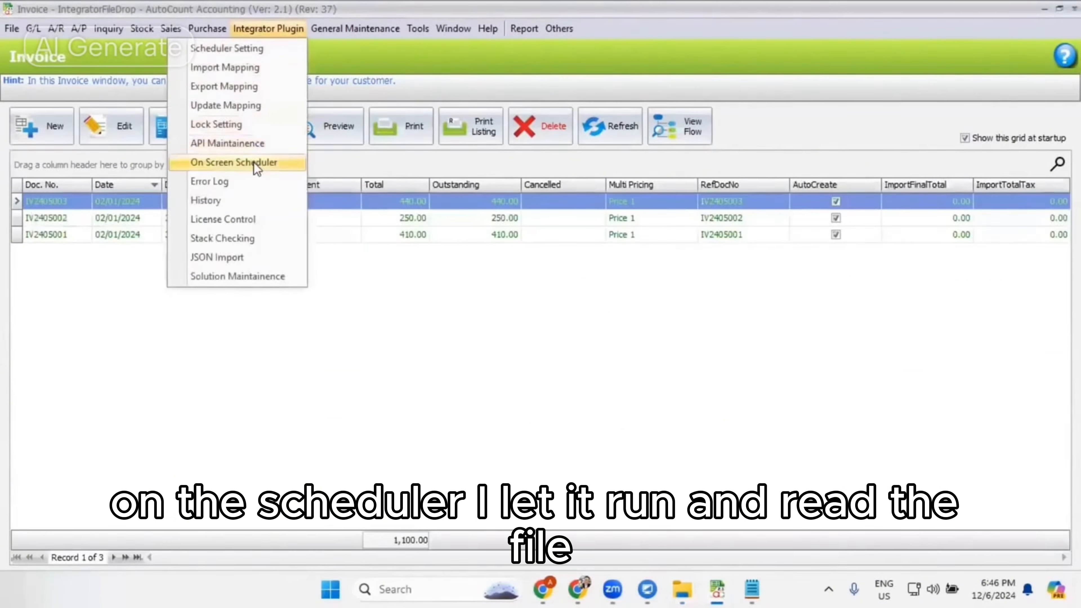
pyautogui.click(251, 161)
pyautogui.click(1021, 109)
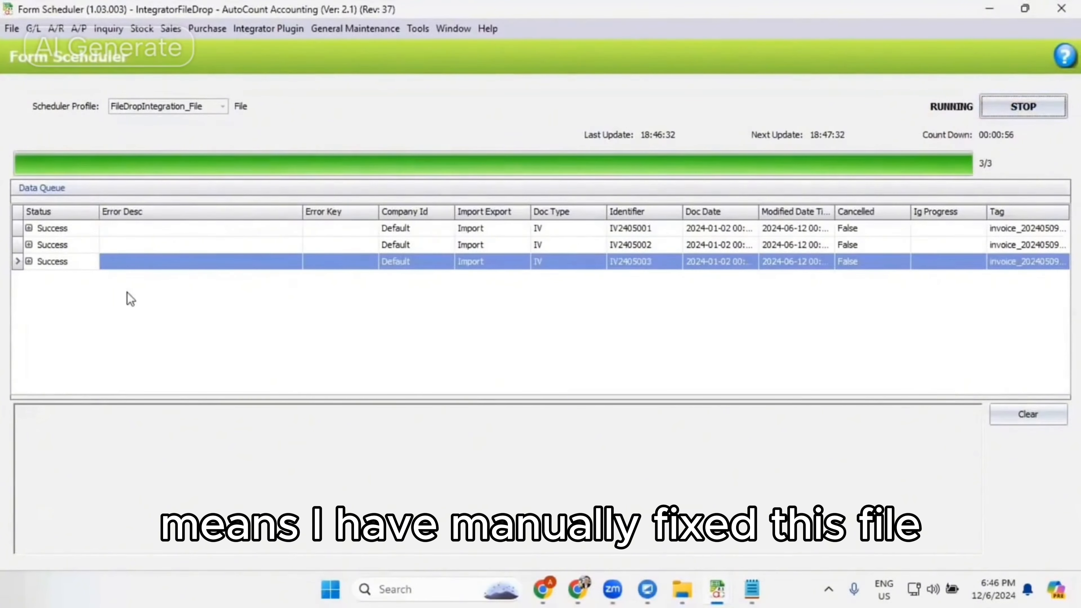
# - Delete the error log records tagged invoice_20240509_0426.csv, authorising with the permission passcode, and return to the Invoice list
pyautogui.click(273, 29)
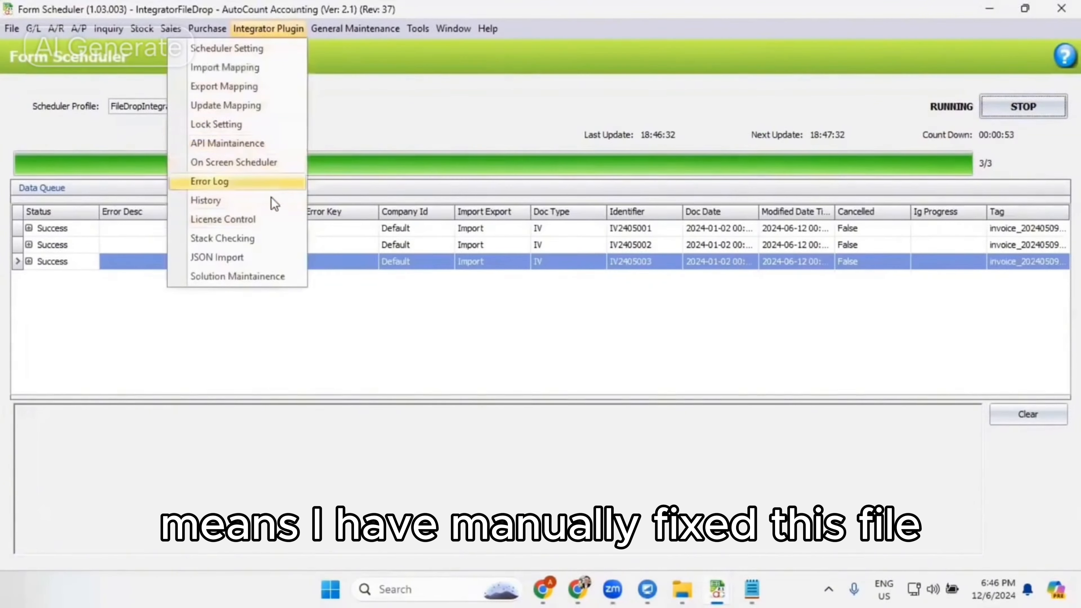
pyautogui.click(275, 184)
pyautogui.rightClick(386, 212)
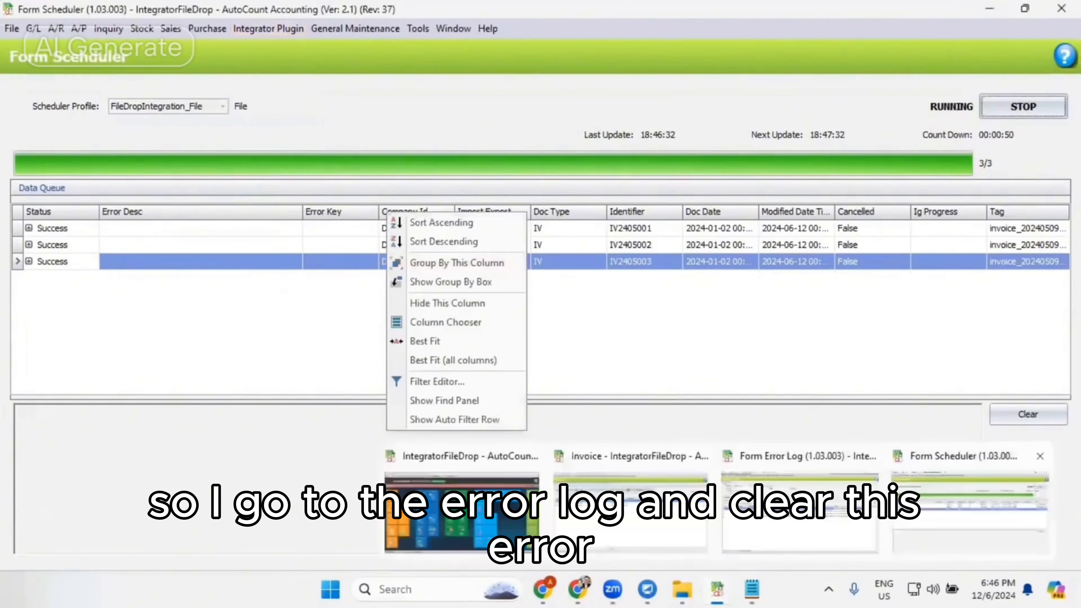
pyautogui.click(717, 586)
pyautogui.click(801, 507)
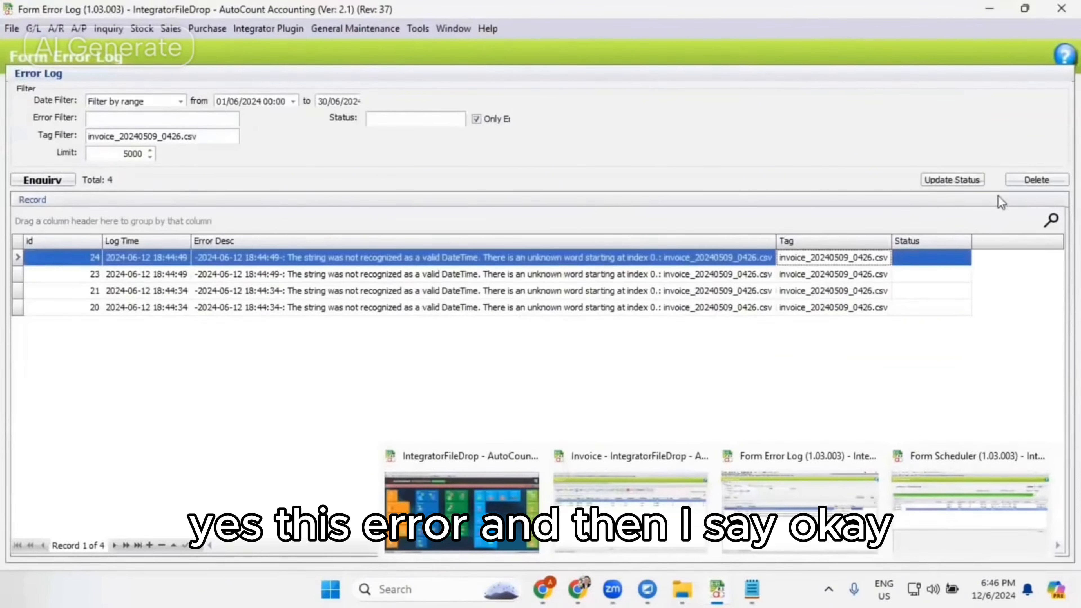
pyautogui.click(1048, 188)
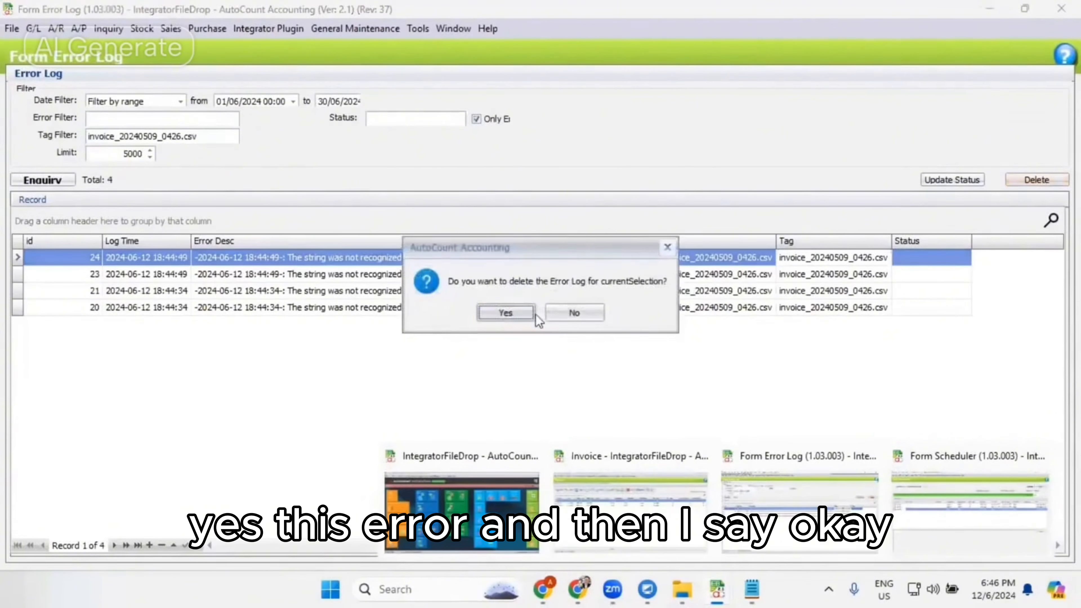
pyautogui.click(511, 312)
pyautogui.write('********')
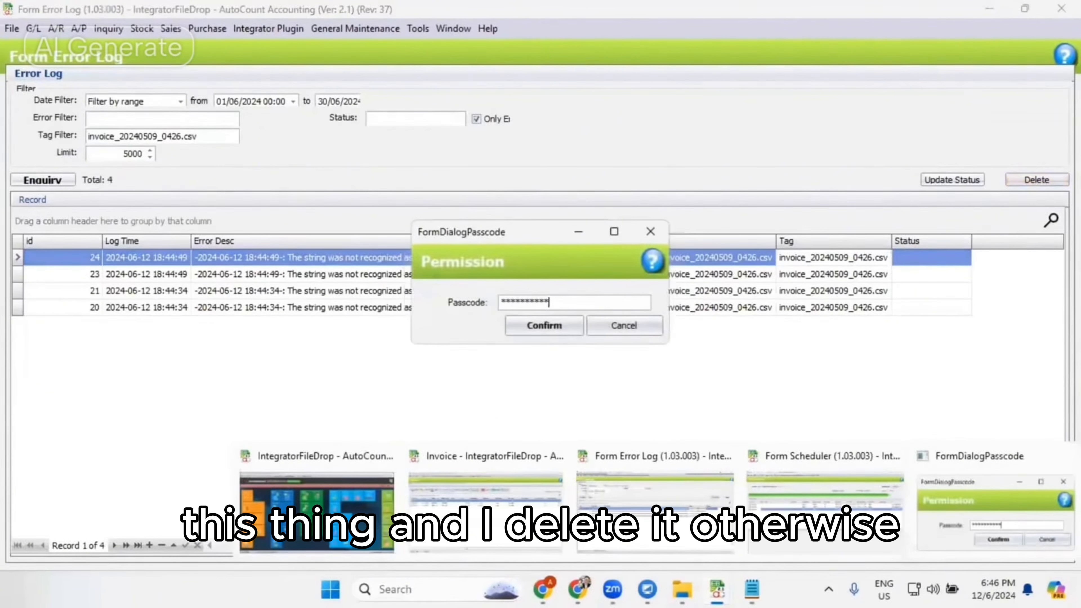
pyautogui.click(550, 328)
pyautogui.click(554, 305)
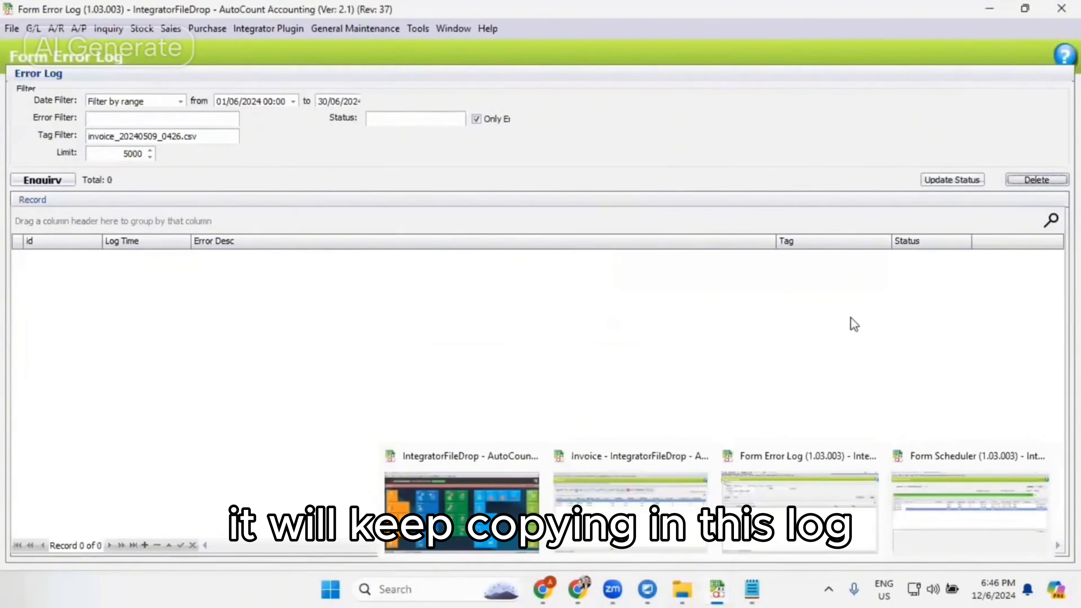
pyautogui.click(664, 498)
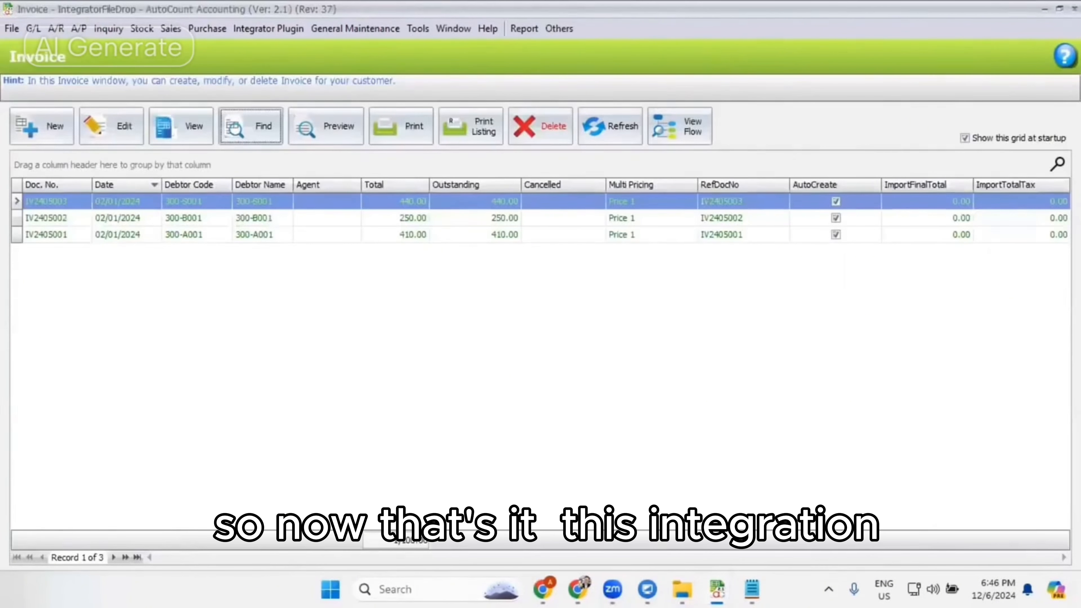